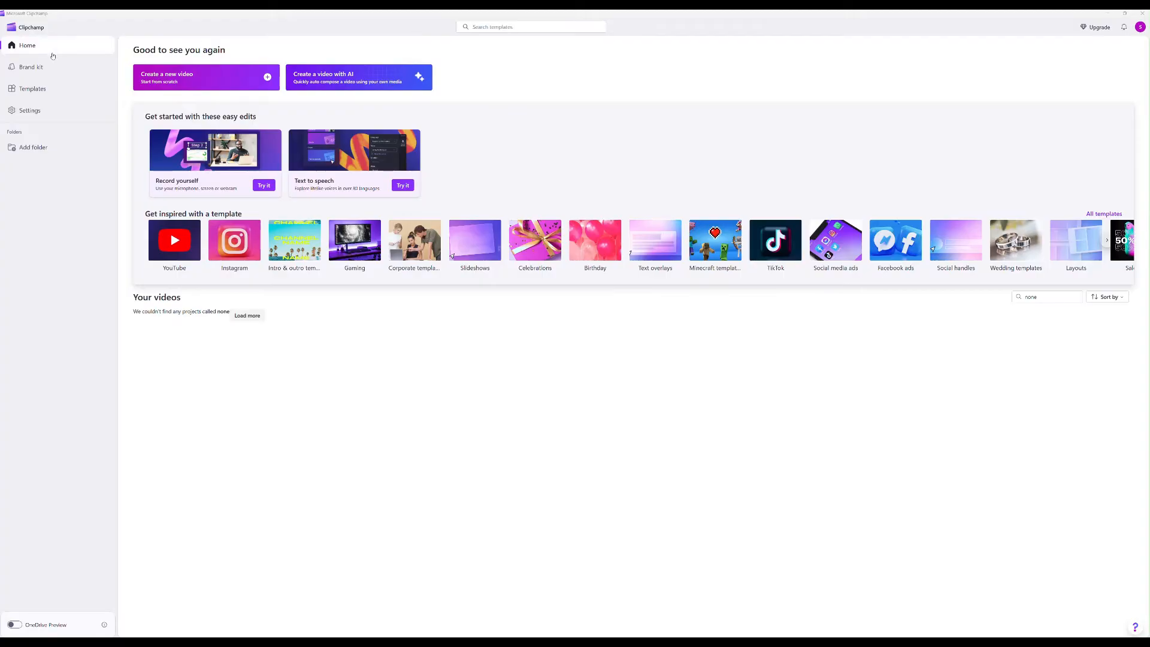
Create a new video from scratch and search the content library for "thunderstorm"
{"action": "left_click", "coordinate": [163, 78]}
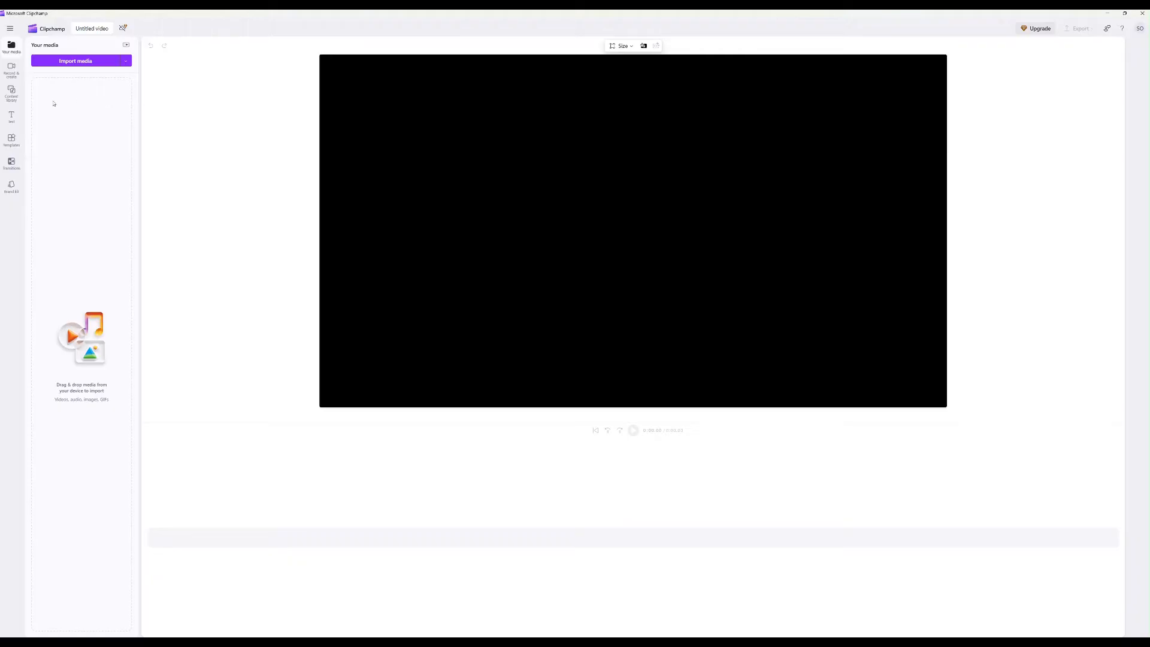
{"action": "left_click", "coordinate": [9, 93]}
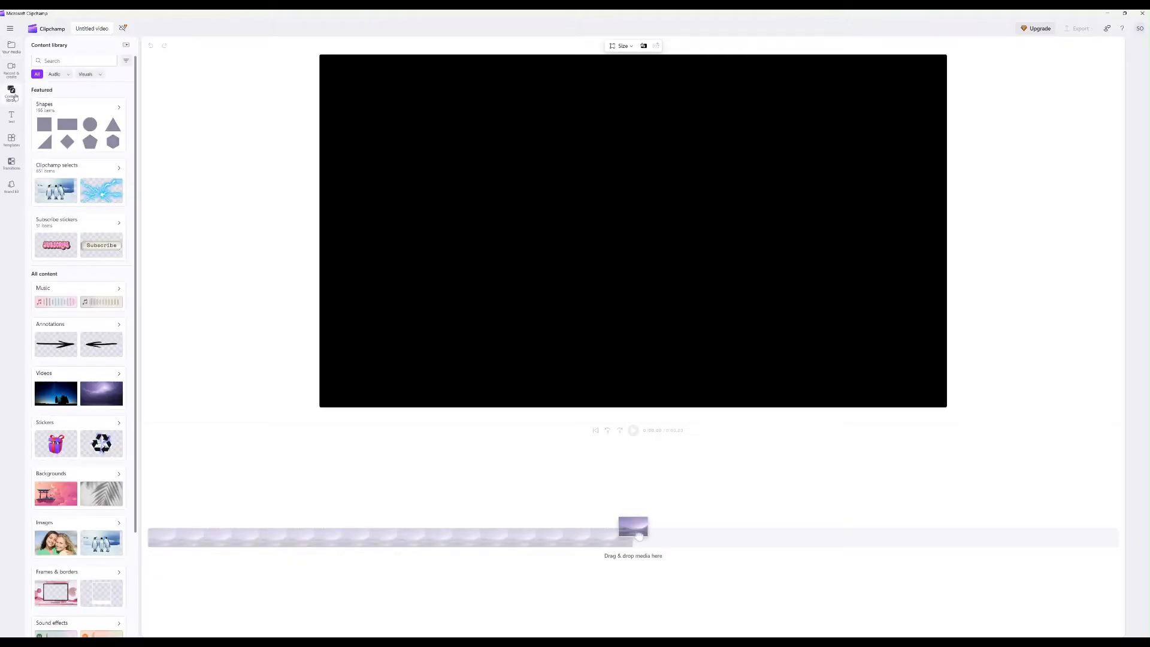
{"action": "left_click", "coordinate": [68, 61]}
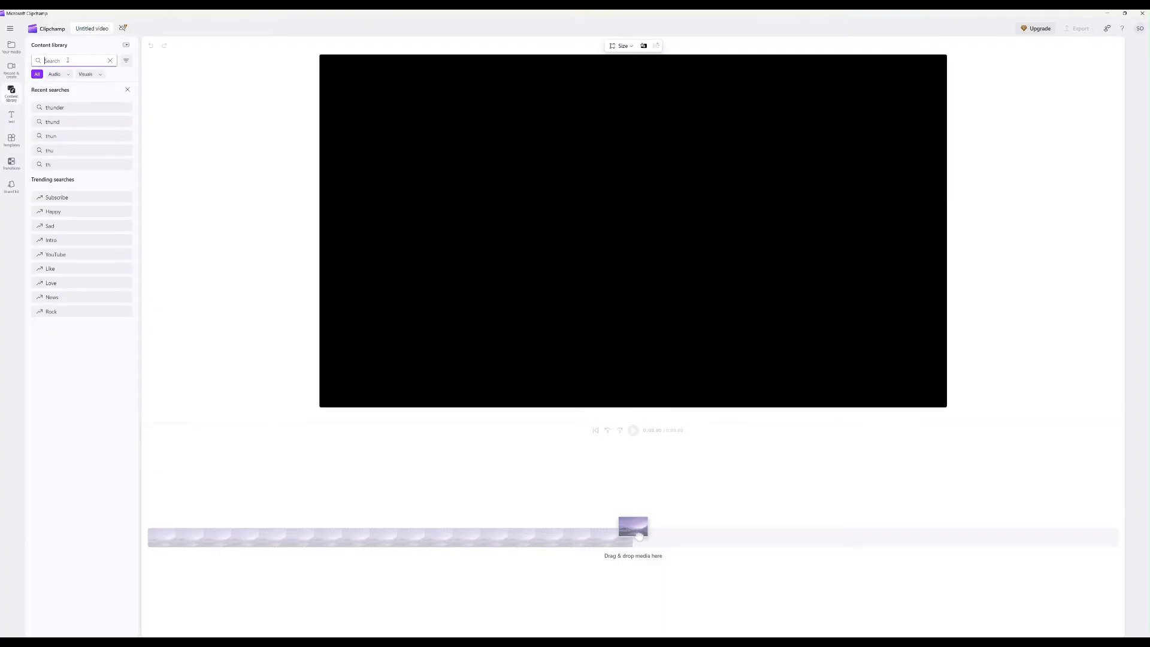
{"action": "type", "text": "thunders"}
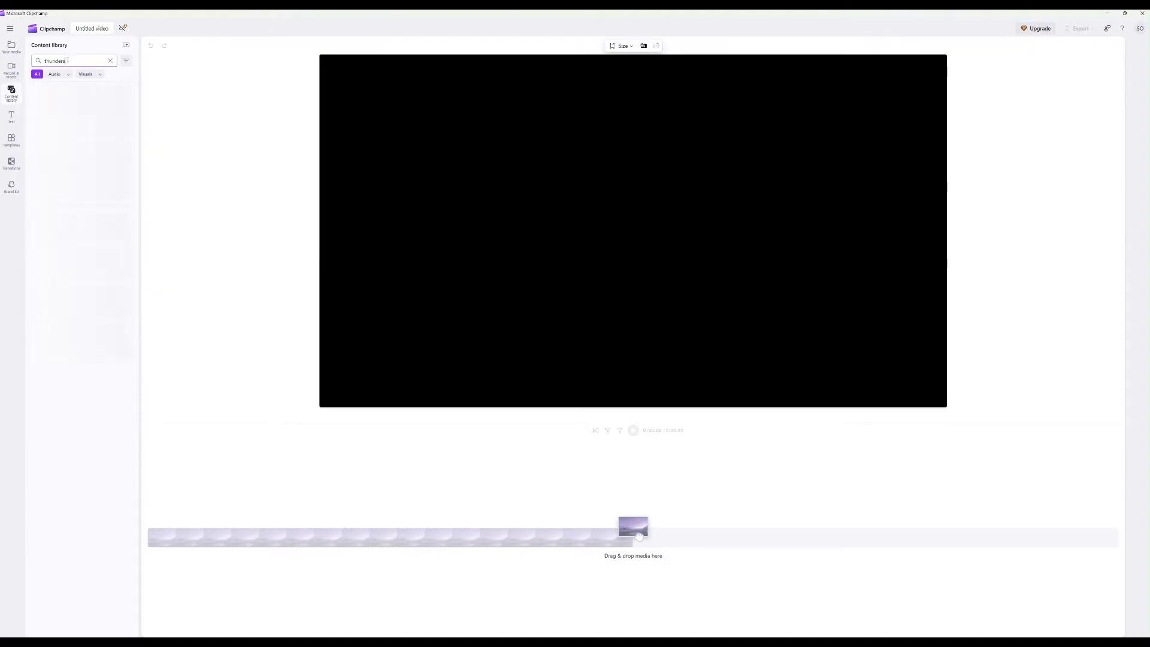
{"action": "type", "text": "torm"}
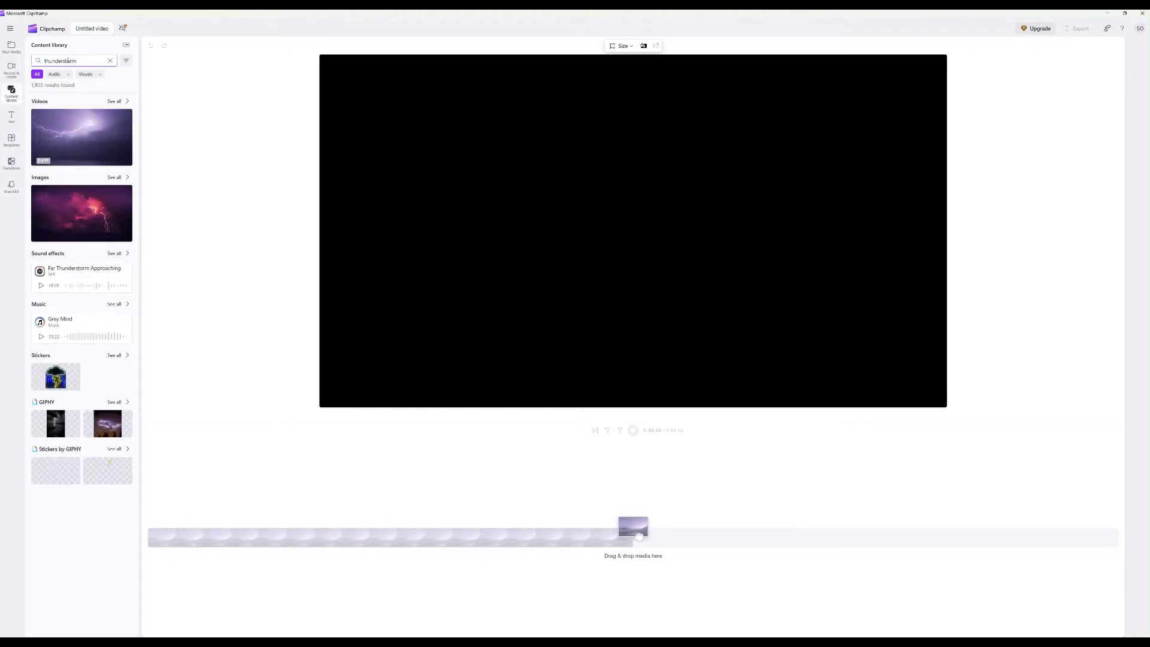
Place the first thunderstorm video result at the start of the timeline and preview a few seconds of it
{"action": "mouse_move", "coordinate": [76, 130]}
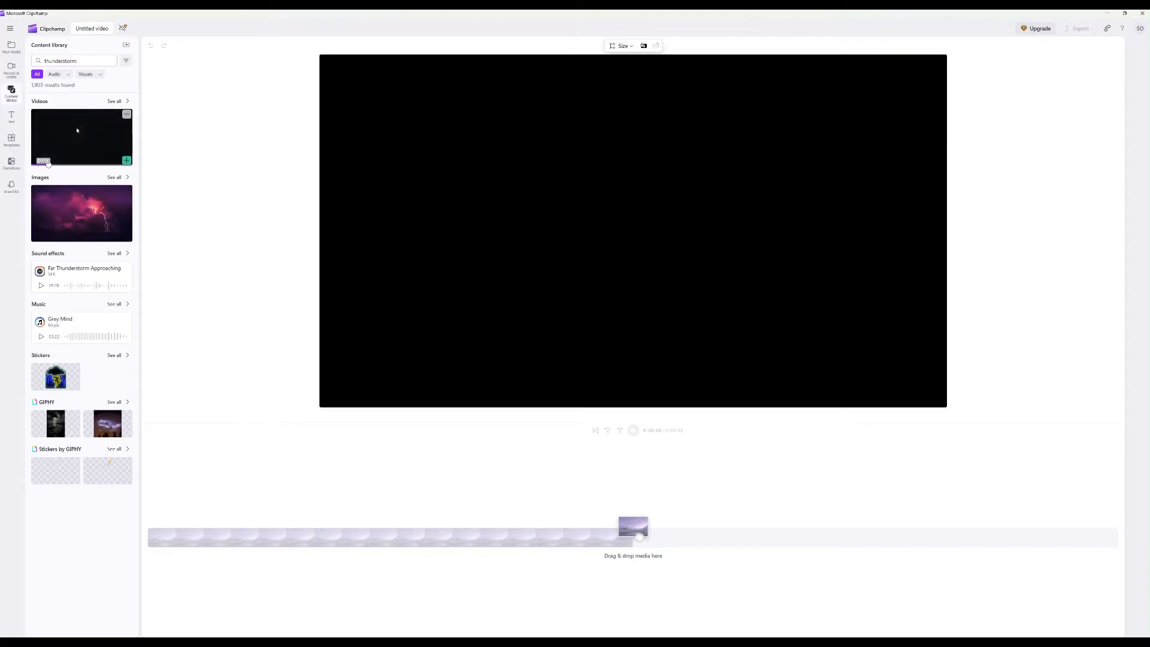
{"action": "left_click_drag", "start_coordinate": [80, 136], "coordinate": [172, 527]}
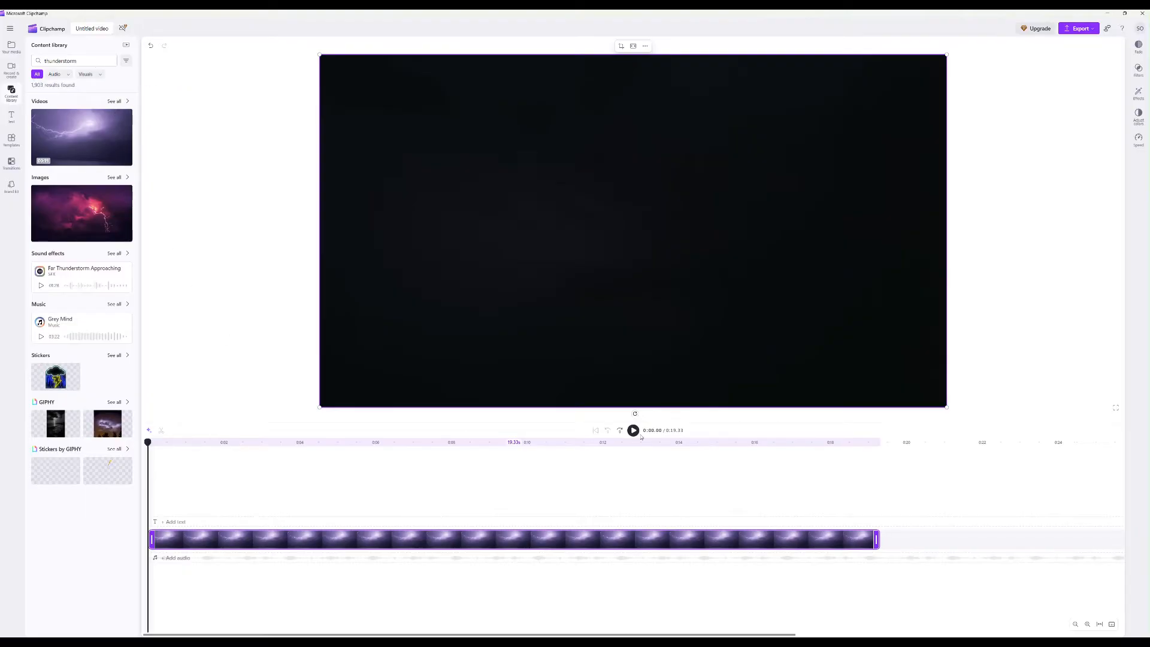
{"action": "left_click", "coordinate": [634, 432]}
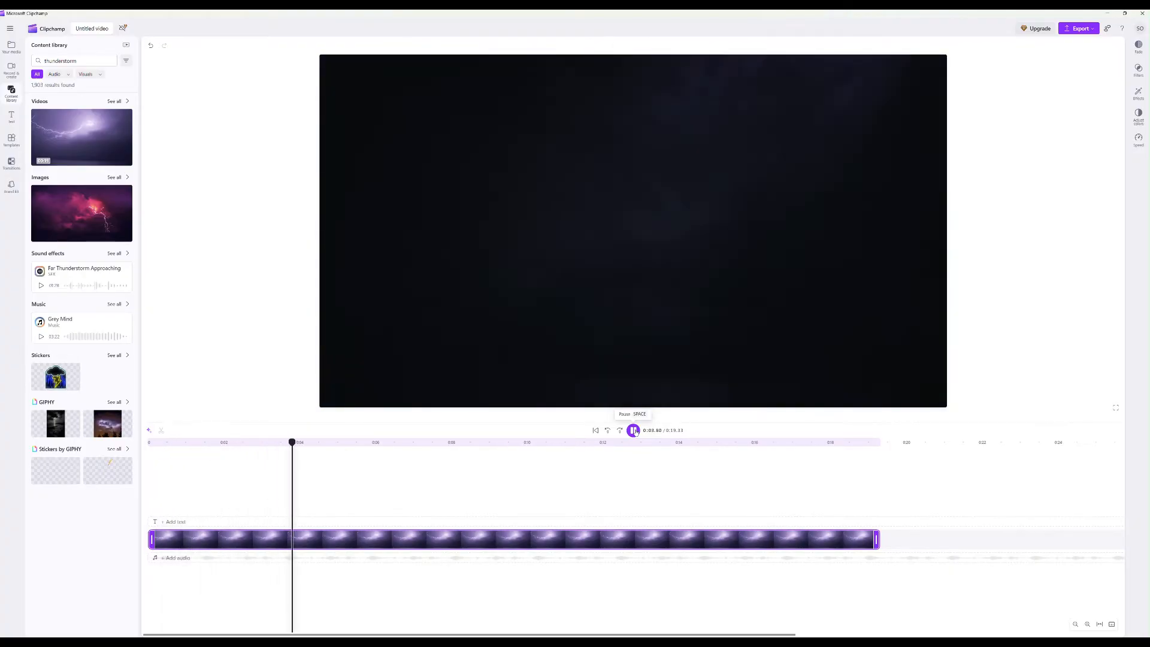
{"action": "left_click", "coordinate": [634, 431]}
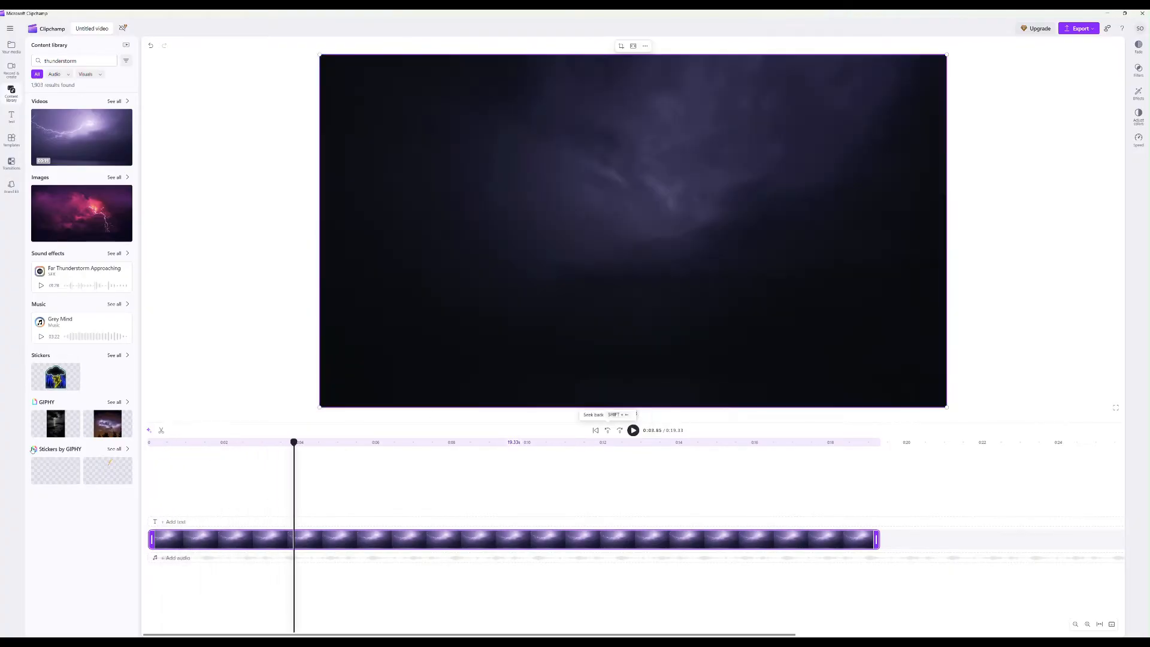
Return to the start of the timeline and add the Long Rumbling Thunderstorm sound effect beneath the video
{"action": "left_click", "coordinate": [150, 453]}
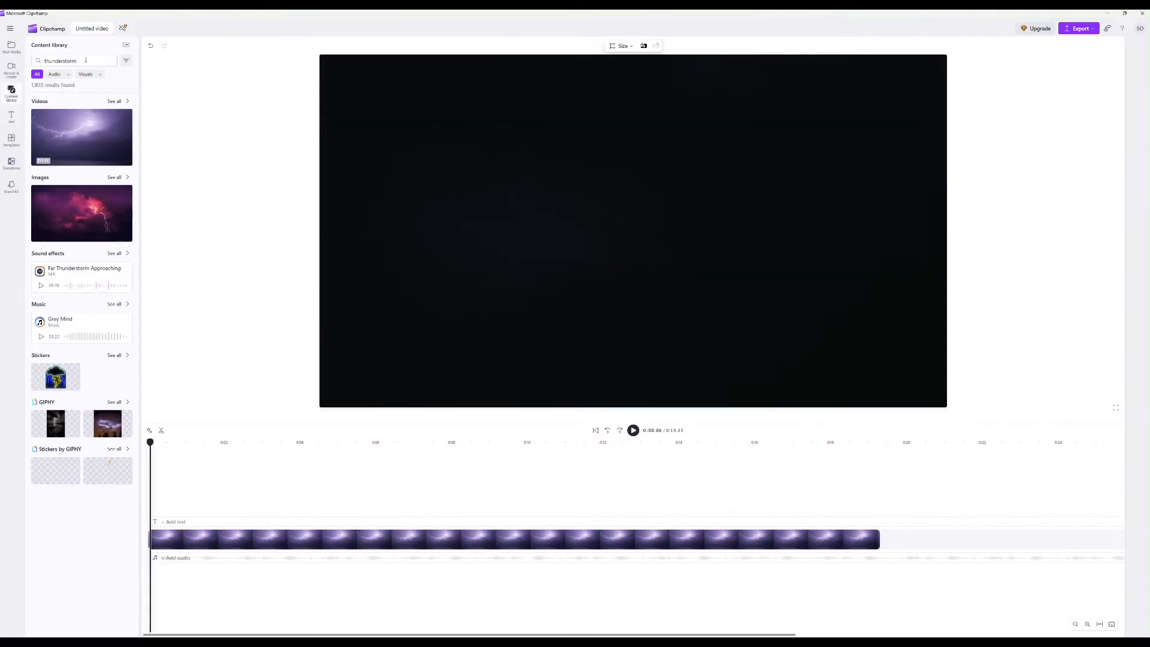
{"action": "left_click", "coordinate": [115, 254]}
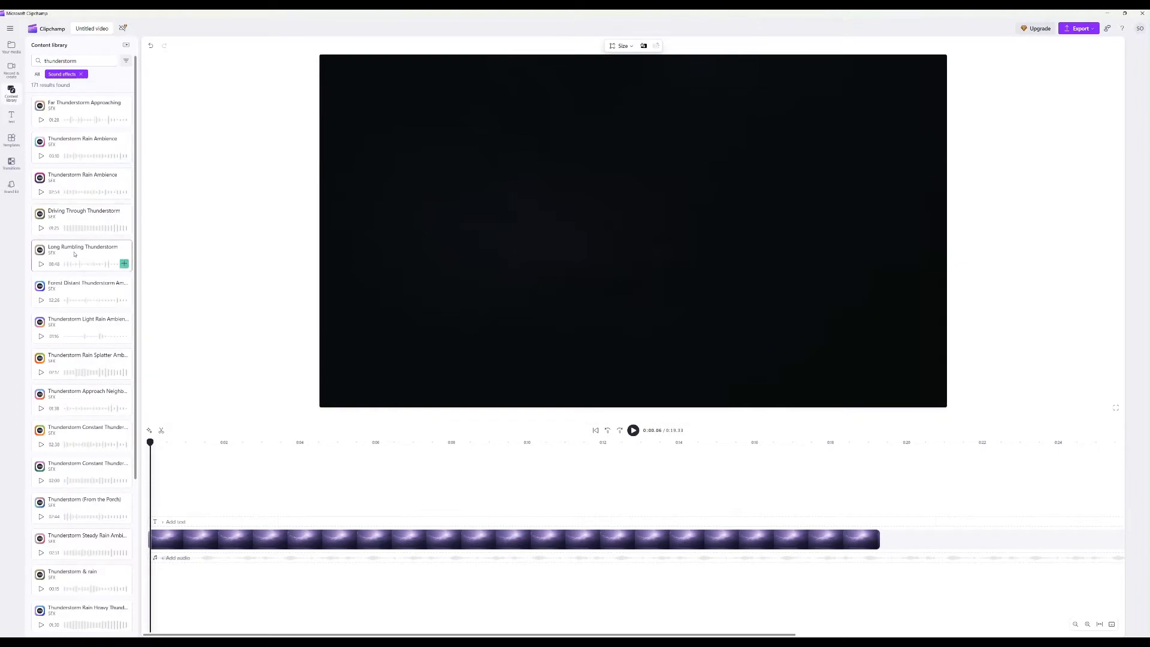
{"action": "left_click_drag", "start_coordinate": [76, 261], "coordinate": [192, 558]}
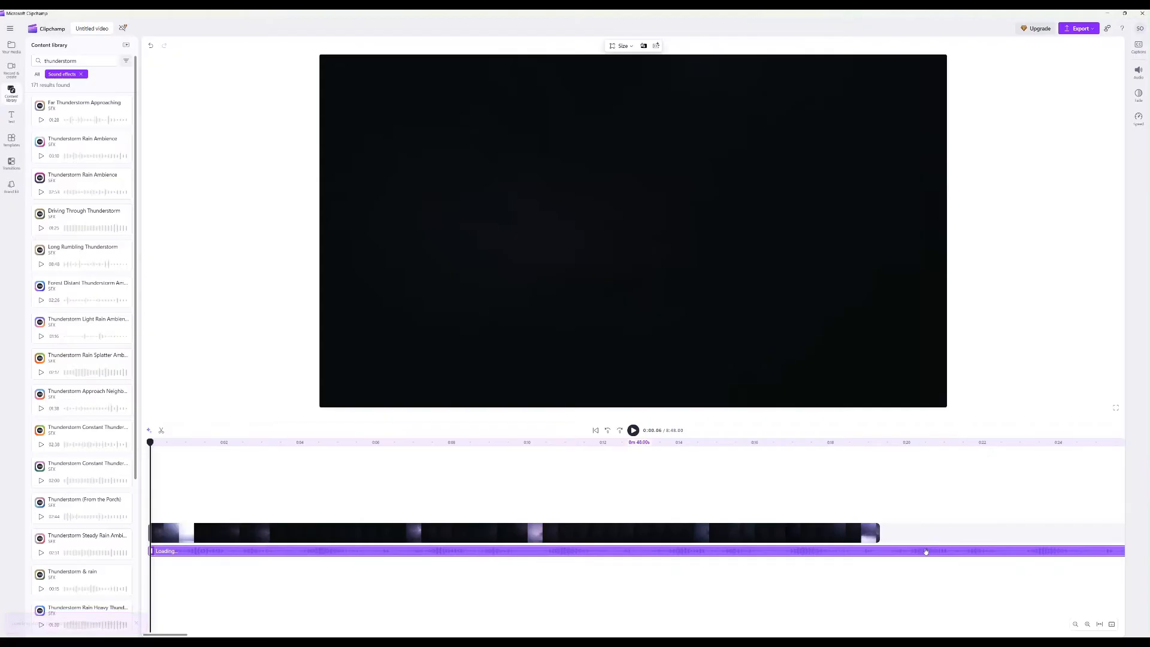
Split the Long Rumbling Thunderstorm audio at about 0:29 and delete the long remainder after the cut
{"action": "right_click", "coordinate": [926, 551]}
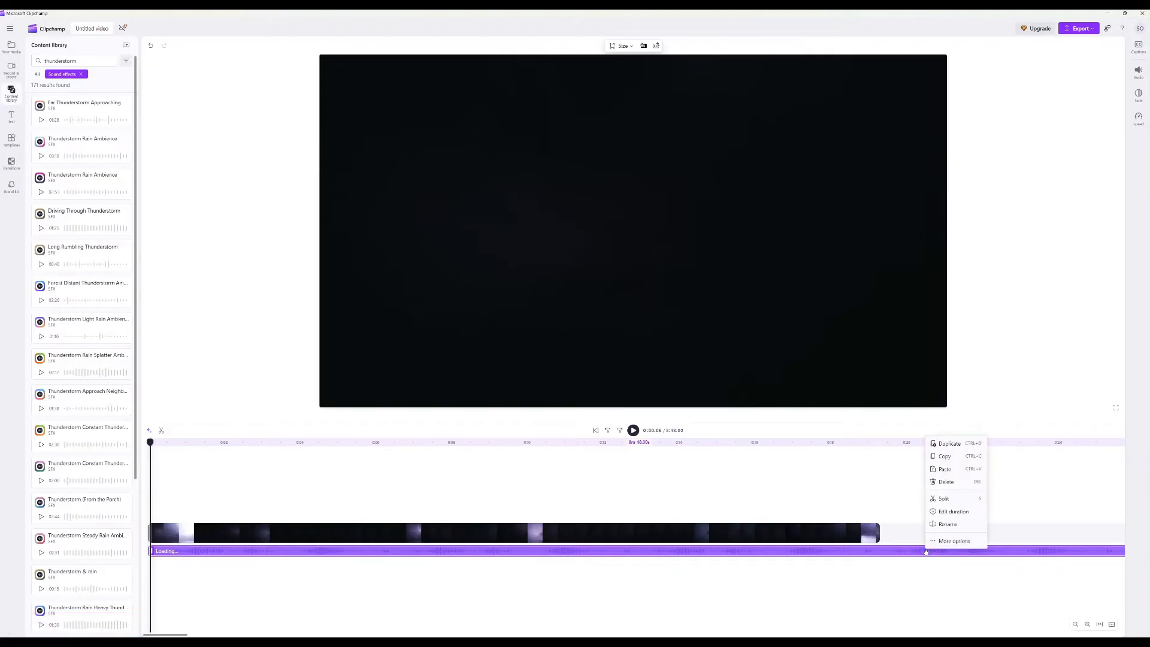
{"action": "left_click", "coordinate": [949, 500]}
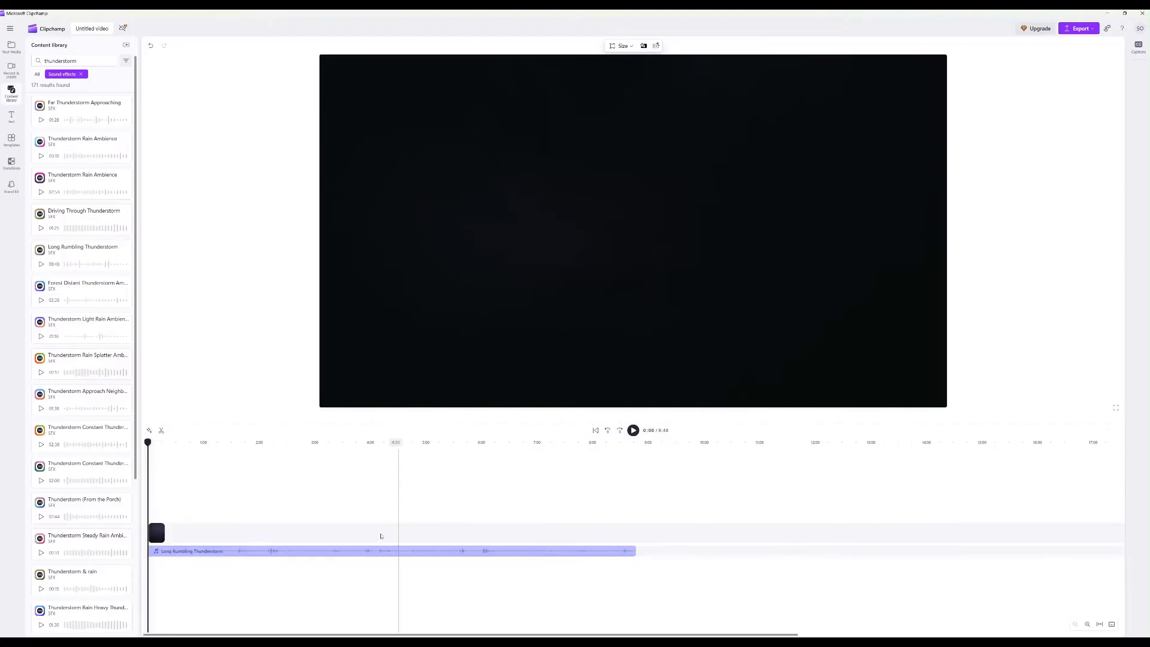
{"action": "left_click", "coordinate": [175, 443]}
{"action": "left_click", "coordinate": [181, 552]}
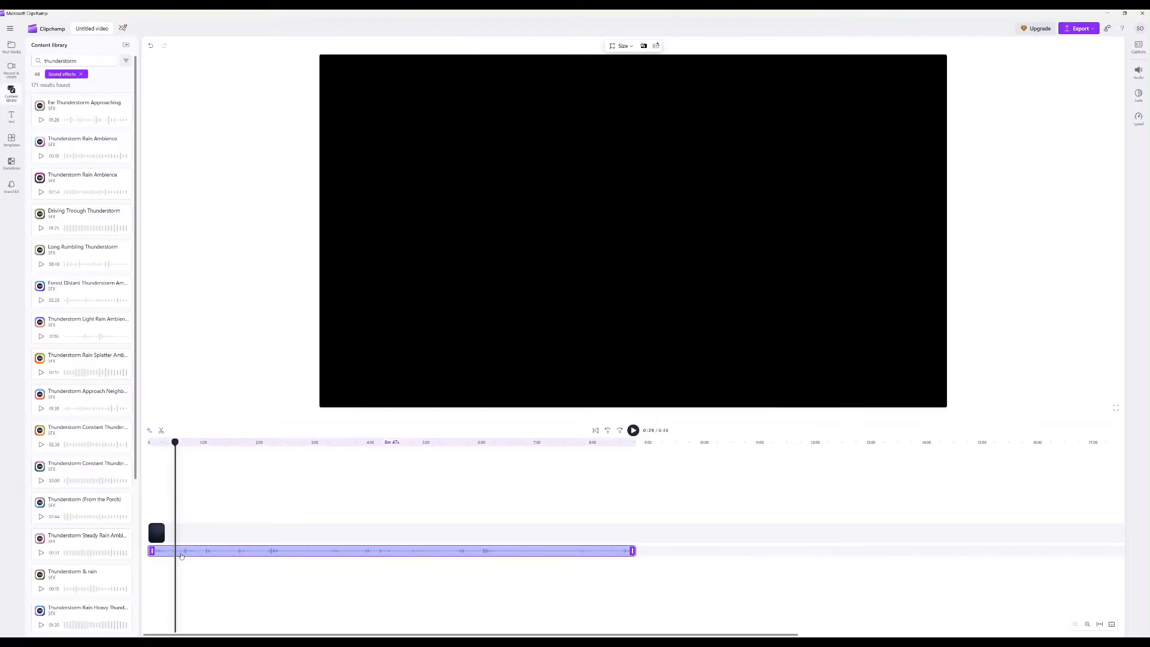
{"action": "right_click", "coordinate": [181, 555]}
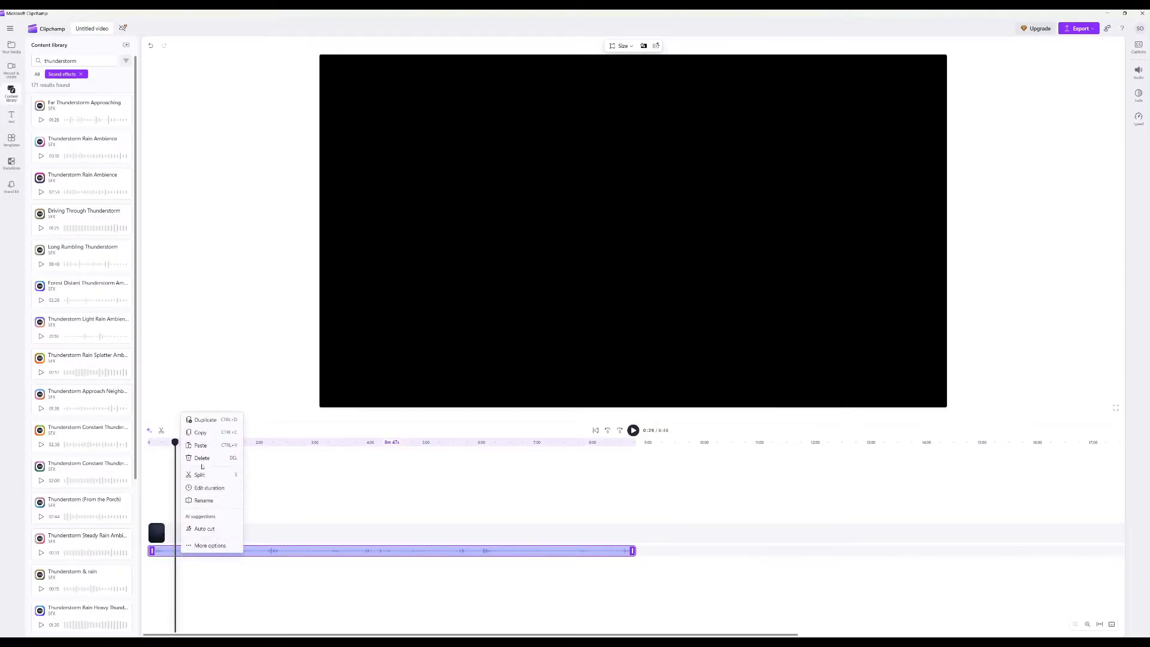
{"action": "left_click", "coordinate": [201, 474]}
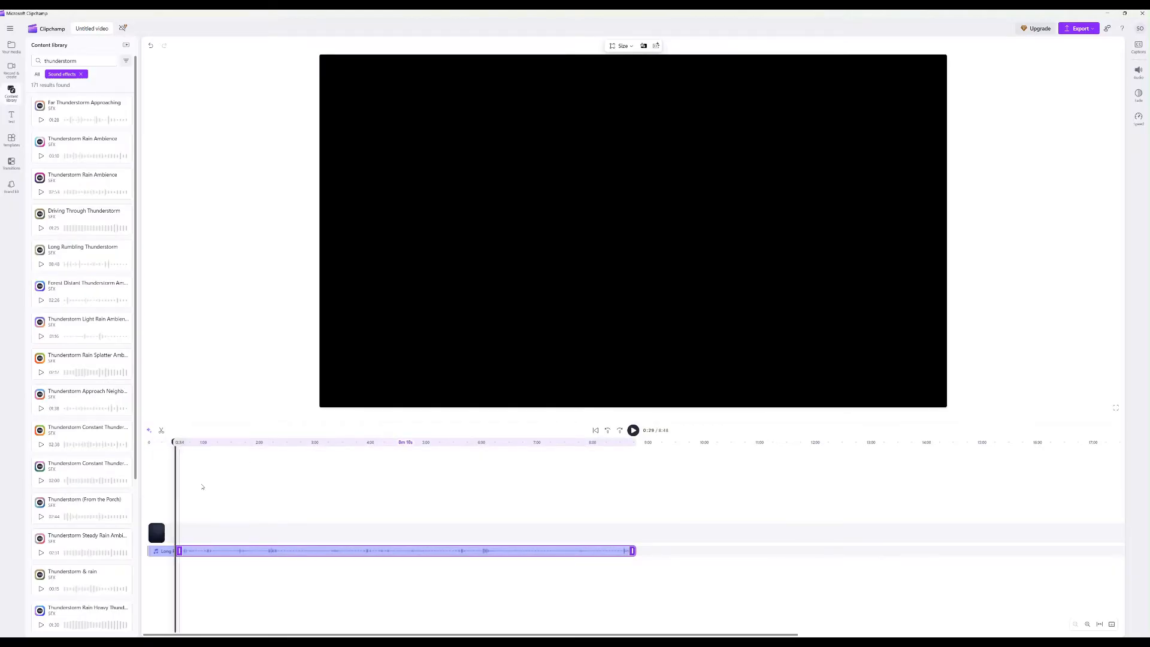
{"action": "left_click_drag", "start_coordinate": [215, 556], "coordinate": [259, 555]}
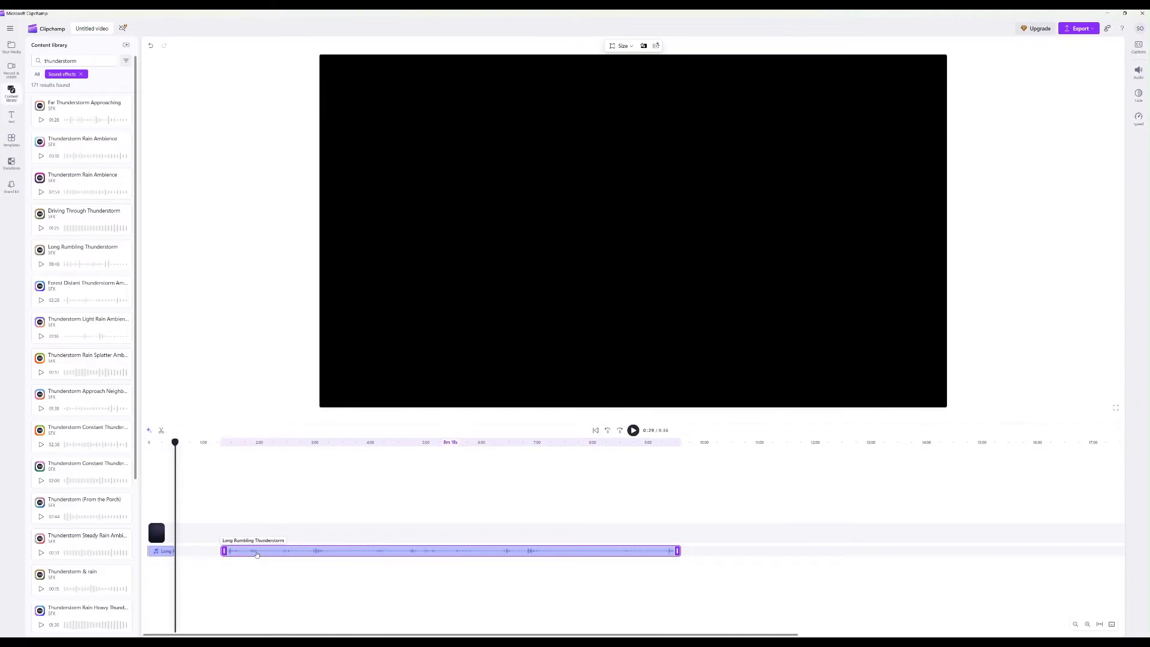
{"action": "key", "text": "Delete"}
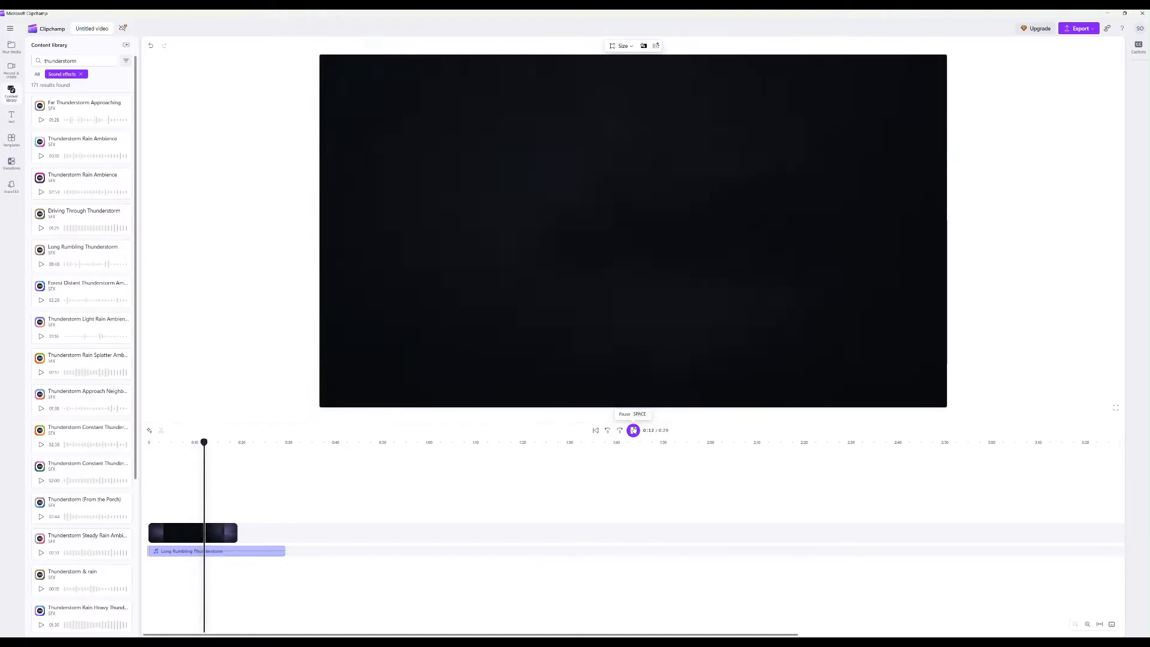
Stop the preview and extend the remaining Long Rumbling Thunderstorm audio clip to 1 minute
{"action": "left_click", "coordinate": [633, 430]}
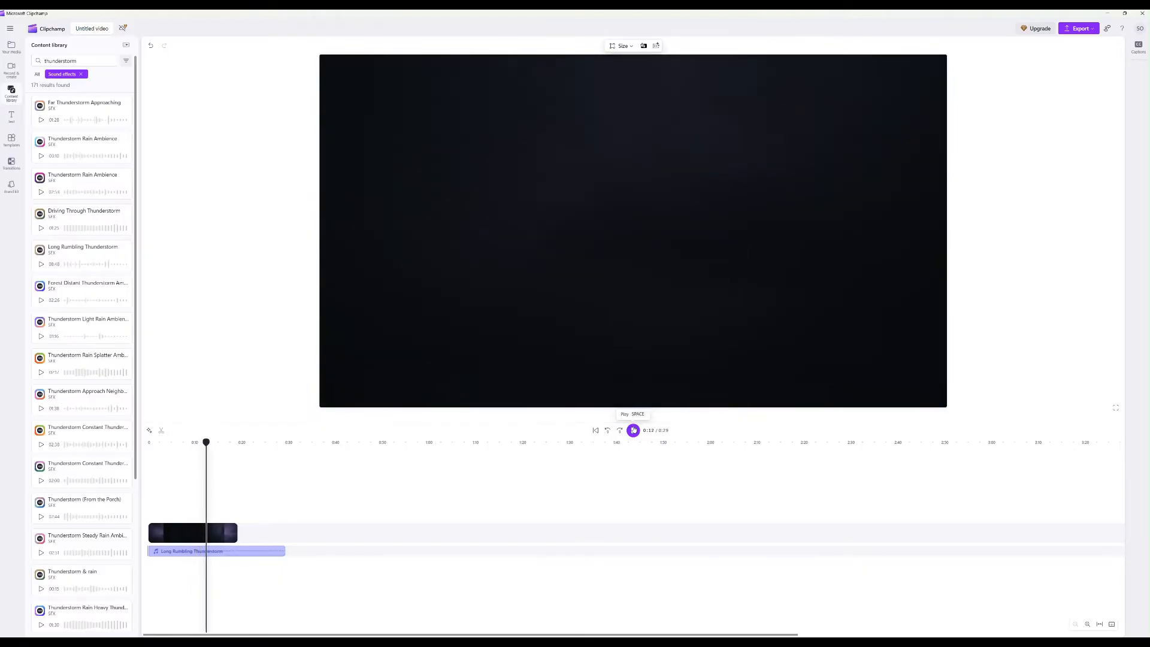
{"action": "left_click", "coordinate": [232, 552]}
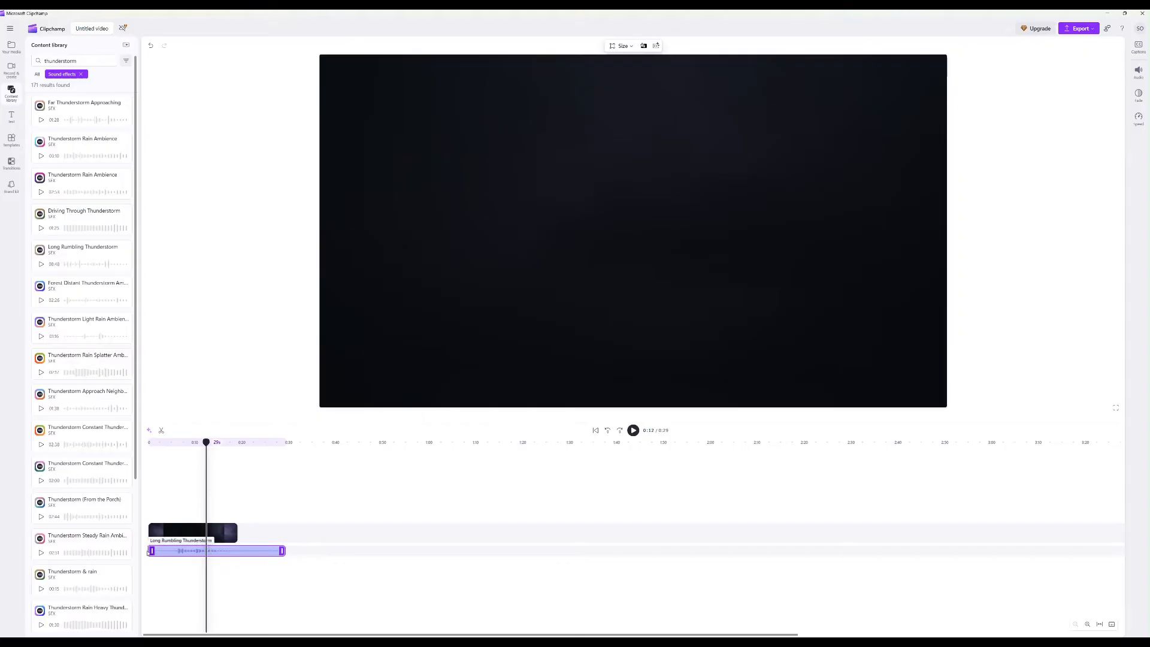
{"action": "left_click_drag", "start_coordinate": [150, 551], "coordinate": [403, 550]}
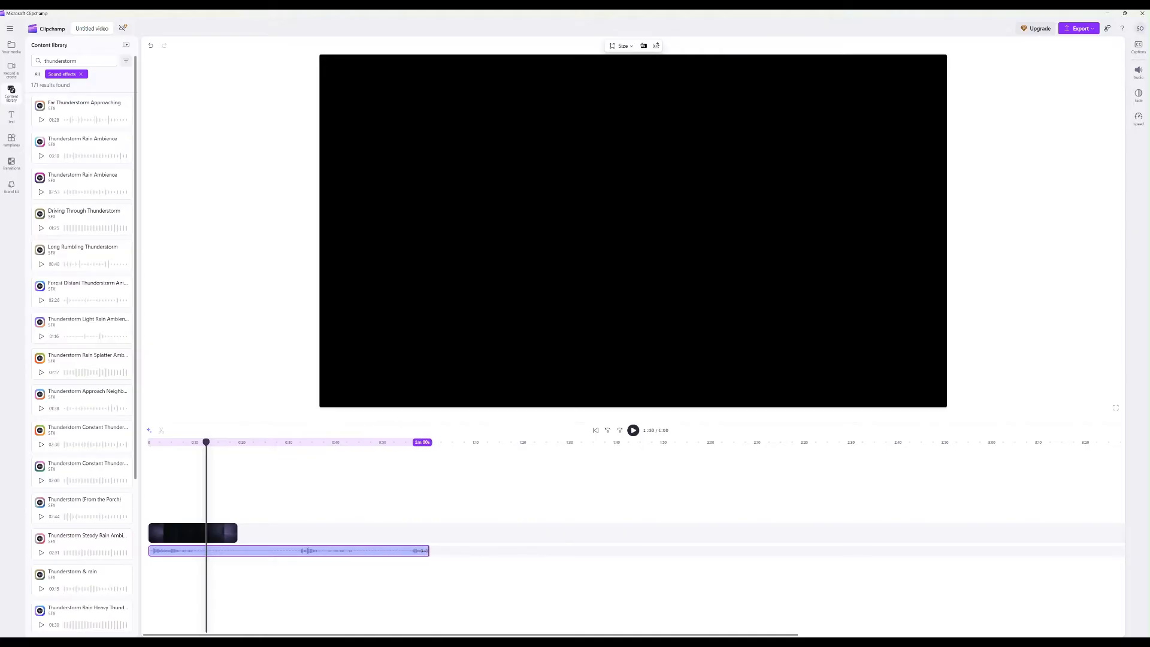
{"action": "left_click_drag", "start_coordinate": [424, 550], "coordinate": [425, 550]}
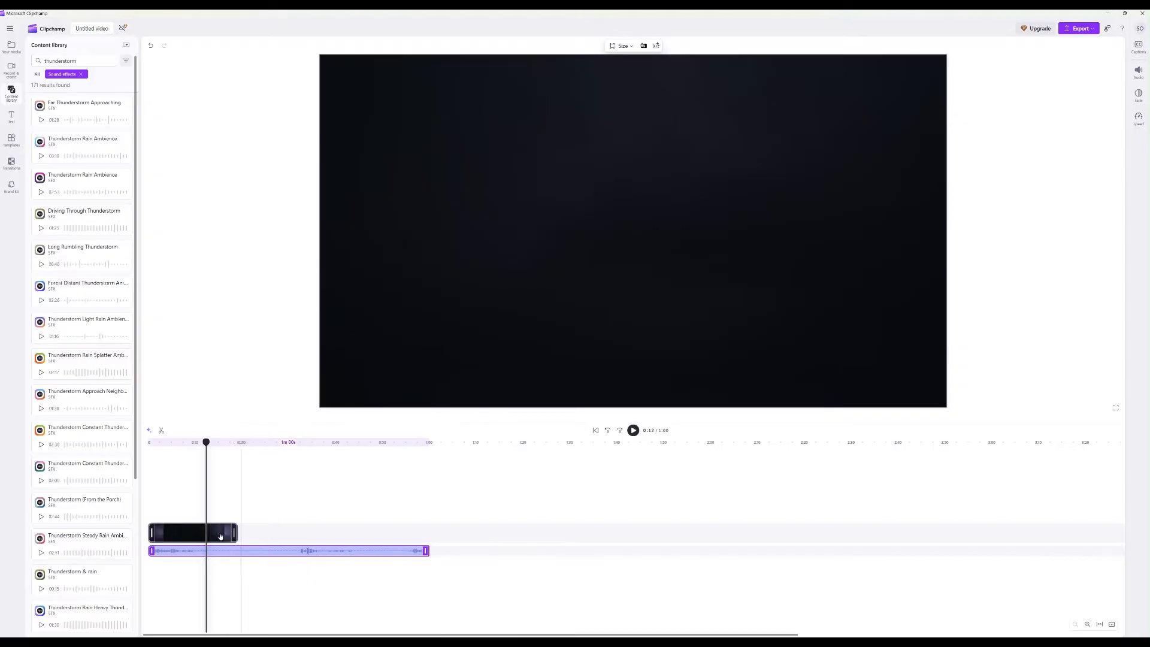
Paste three copies of the thunderstorm video end to end after the original and trim the last one to end with the audio
{"action": "left_click", "coordinate": [189, 531]}
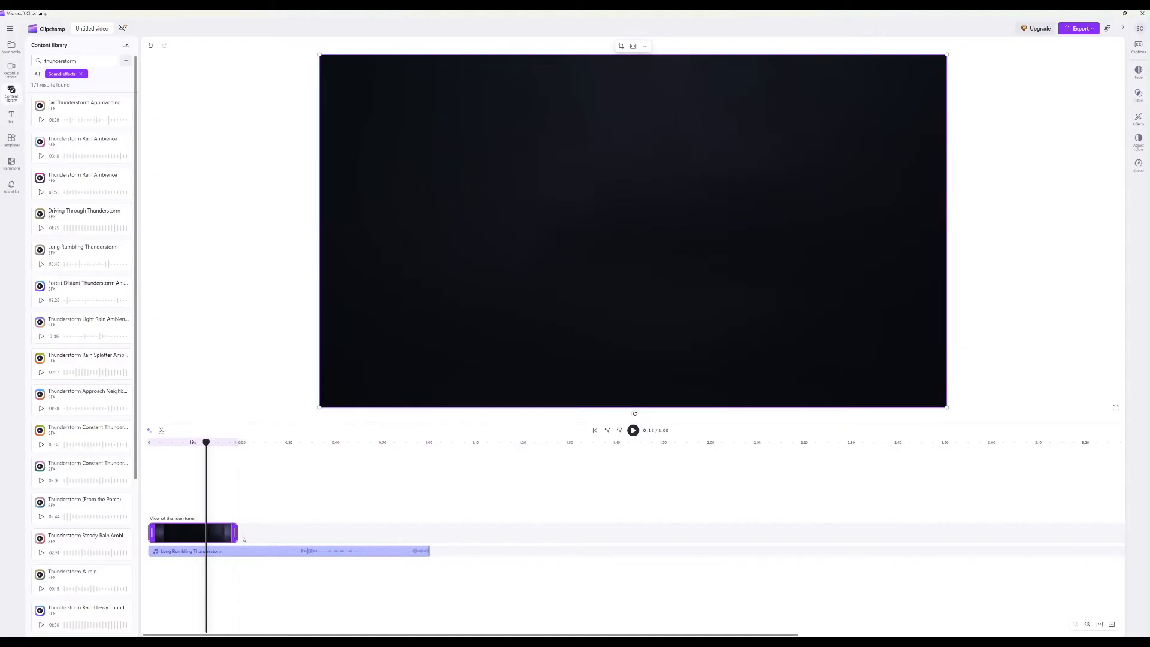
{"action": "left_click", "coordinate": [243, 539]}
{"action": "key", "text": "ctrl+v"}
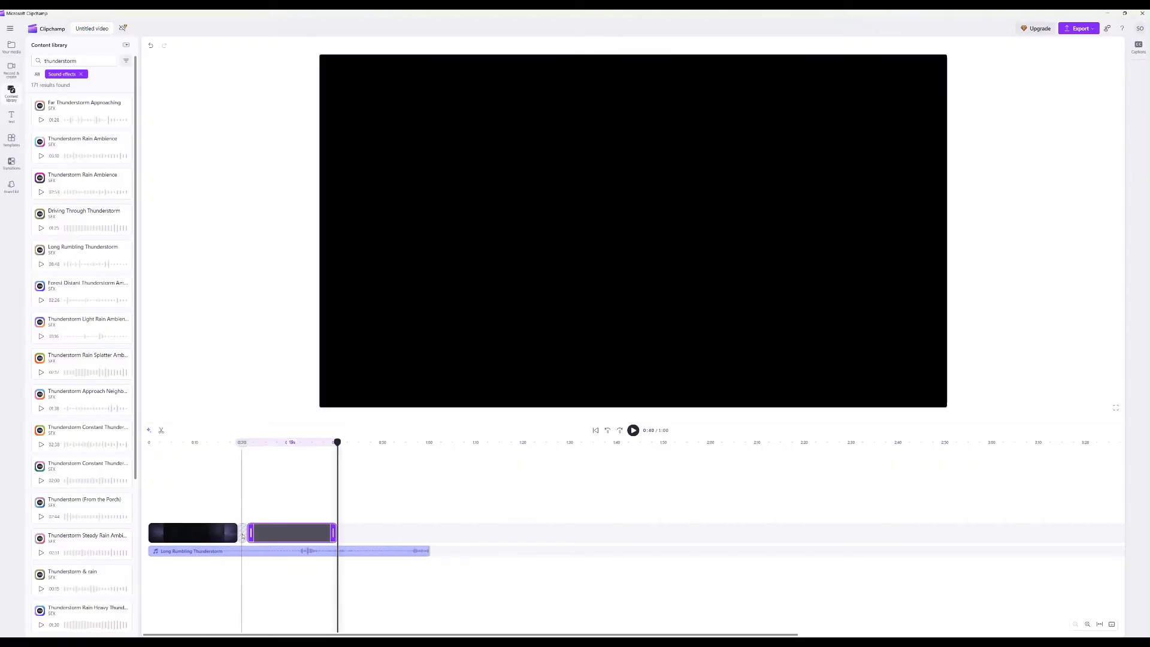
{"action": "left_click_drag", "start_coordinate": [314, 534], "coordinate": [359, 538]}
{"action": "key", "text": "ctrl+v"}
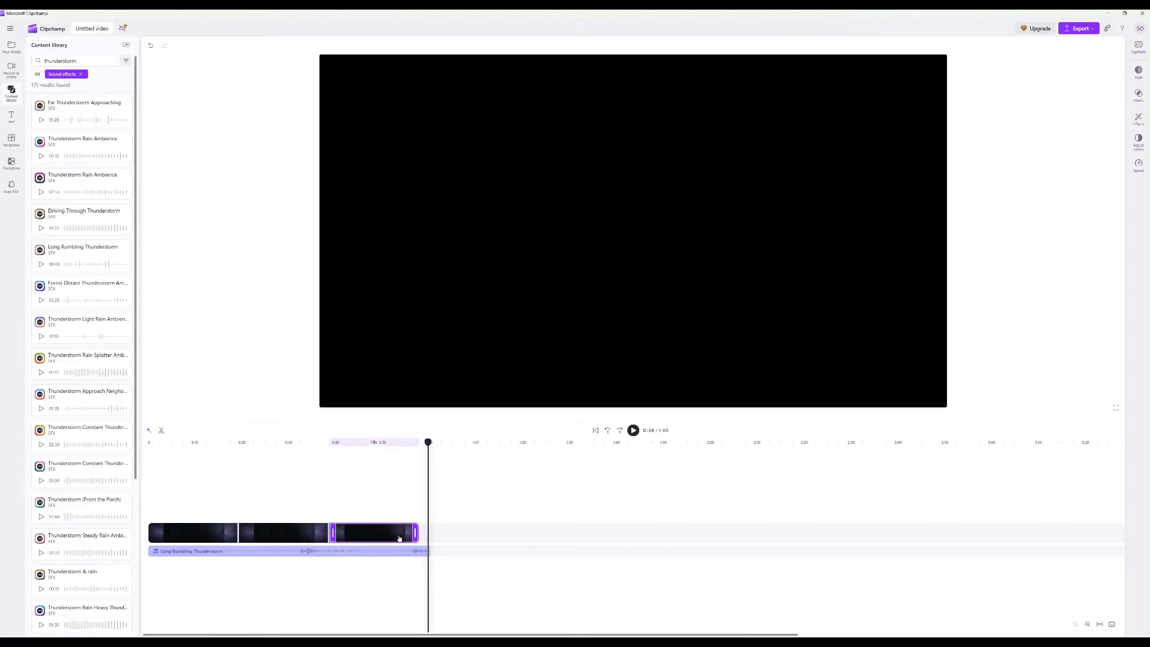
{"action": "key", "text": "ctrl+v"}
{"action": "left_click_drag", "start_coordinate": [462, 534], "coordinate": [425, 535]}
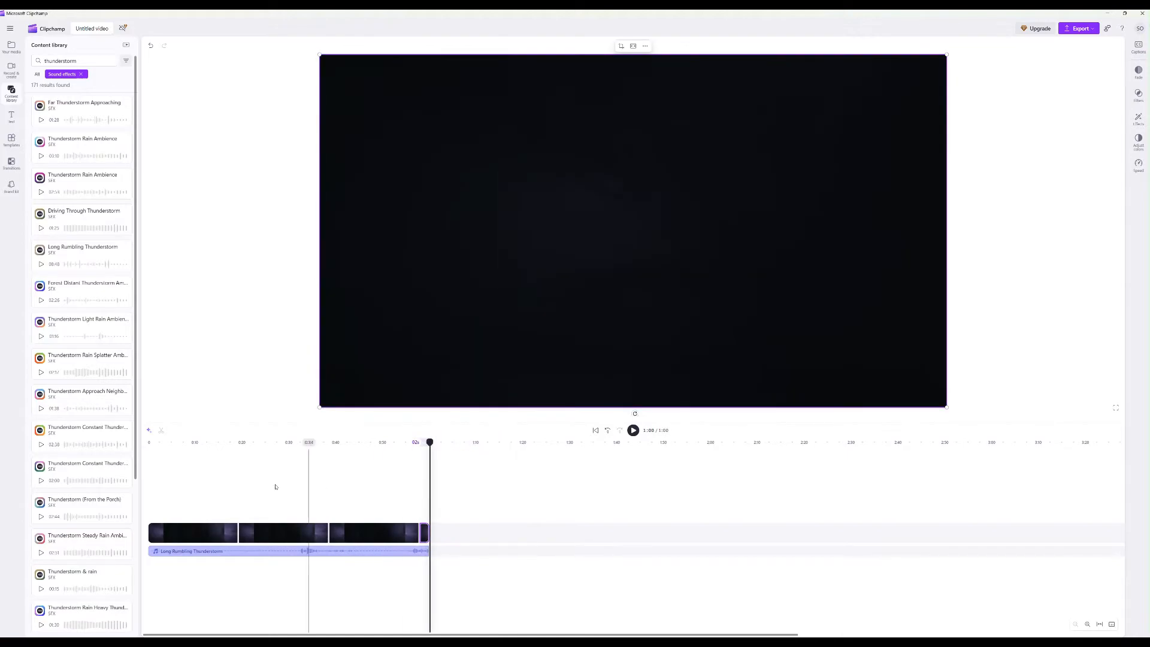
Play the video from the beginning to check the repeated clips with the thunder audio
{"action": "left_click", "coordinate": [146, 468]}
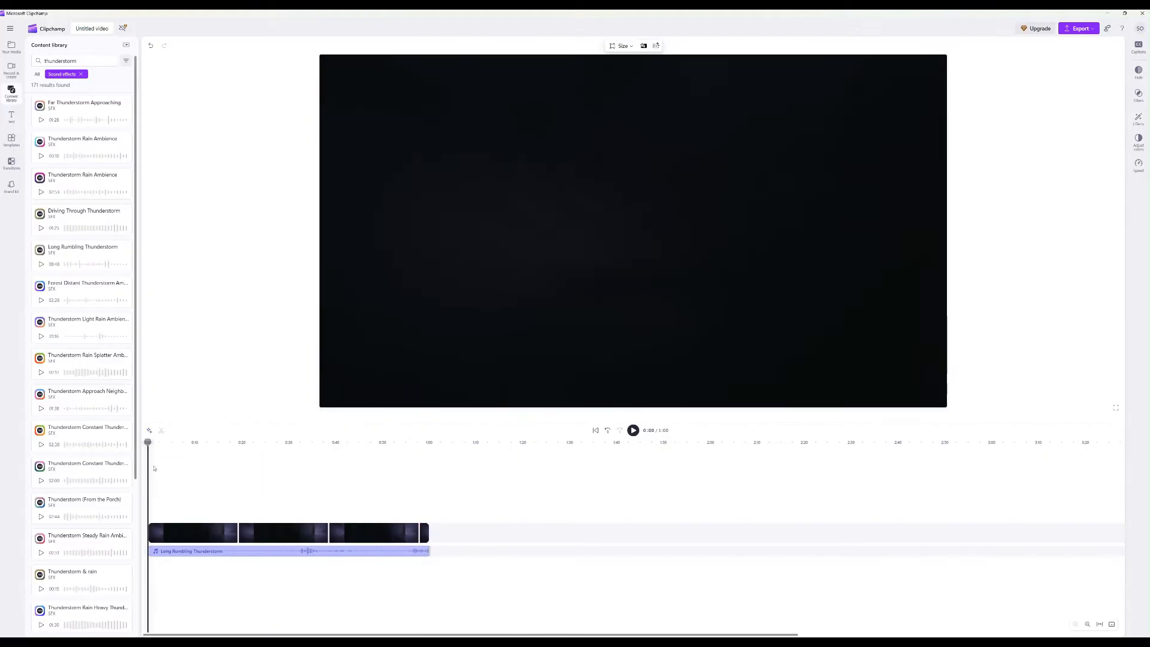
{"action": "left_click", "coordinate": [633, 430]}
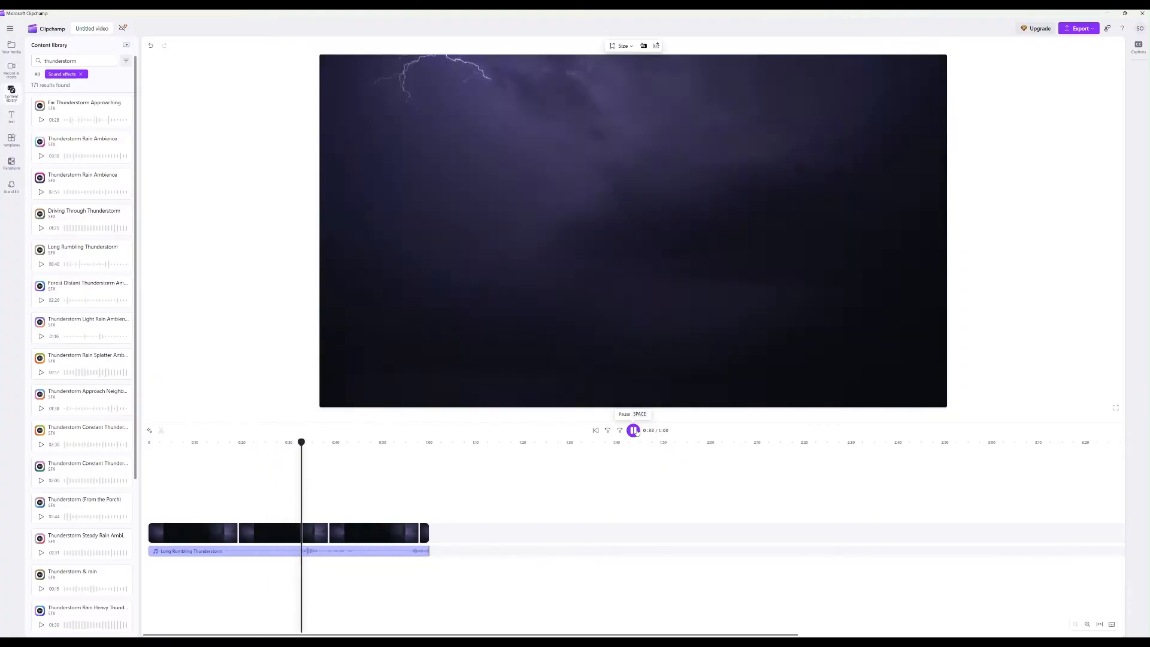
{"action": "left_click", "coordinate": [634, 431]}
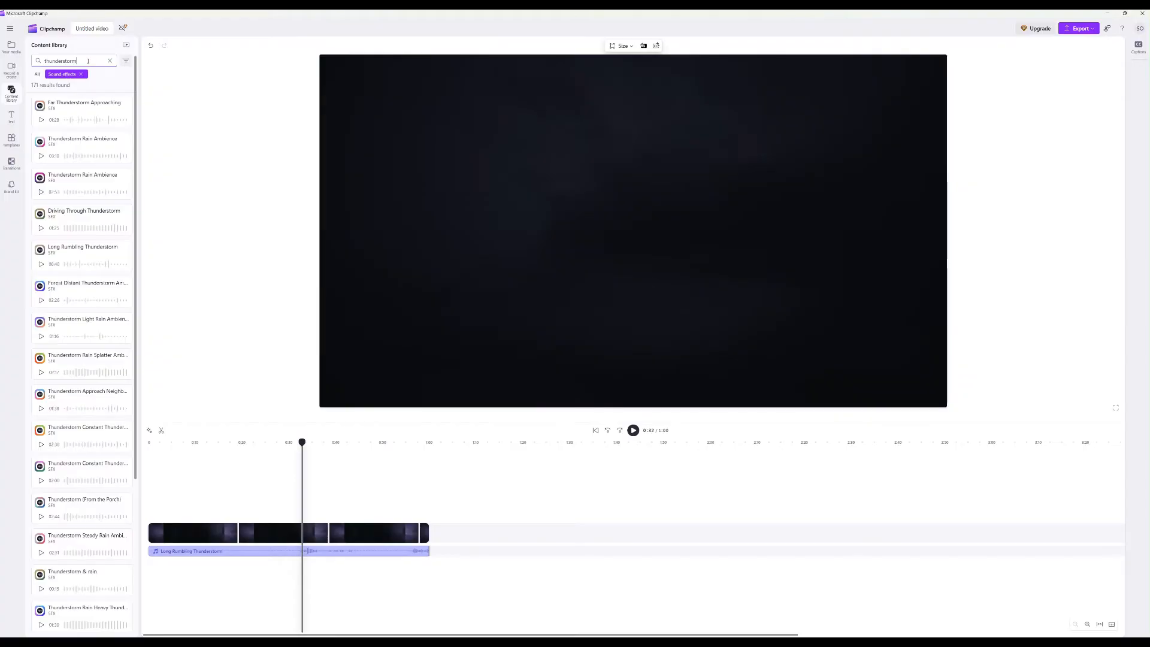
Search the sound effects for "rain" and add Long Intensive Rain on a second audio track below the thunder audio
{"action": "key", "text": "BackSpace"}
{"action": "key", "text": "BackSpace"}
{"action": "key", "text": "BackSpace"}
{"action": "key", "text": "BackSpace"}
{"action": "key", "text": "BackSpace"}
{"action": "key", "text": "BackSpace"}
{"action": "key", "text": "BackSpace"}
{"action": "key", "text": "BackSpace"}
{"action": "key", "text": "BackSpace"}
{"action": "key", "text": "BackSpace"}
{"action": "key", "text": "BackSpace"}
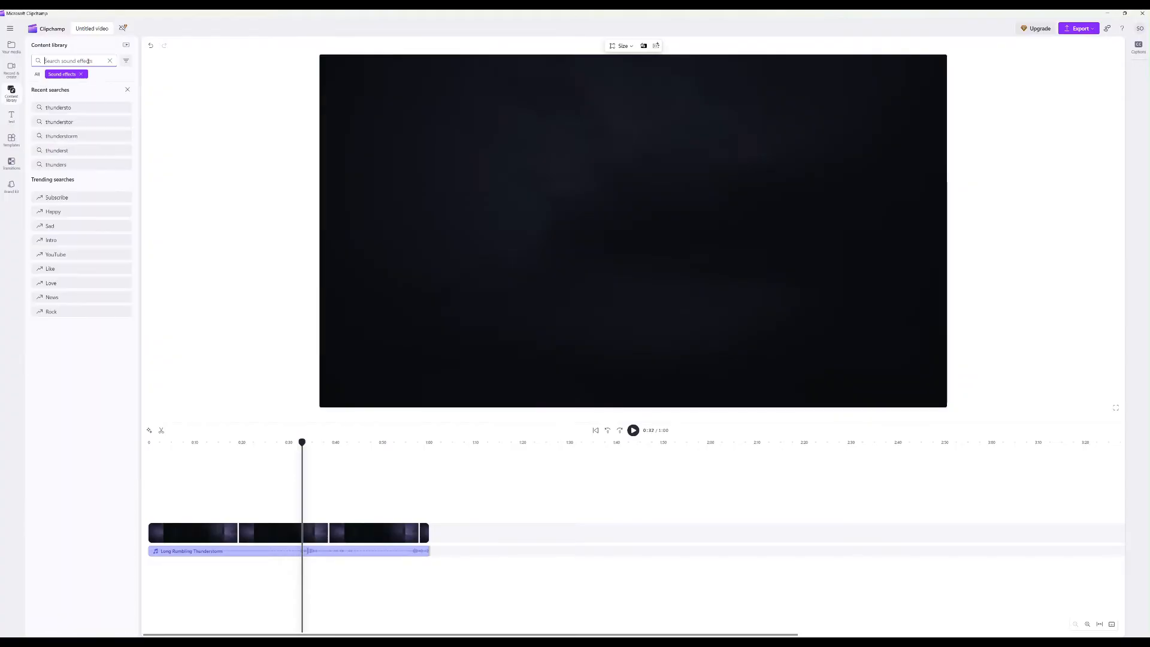
{"action": "type", "text": "rain"}
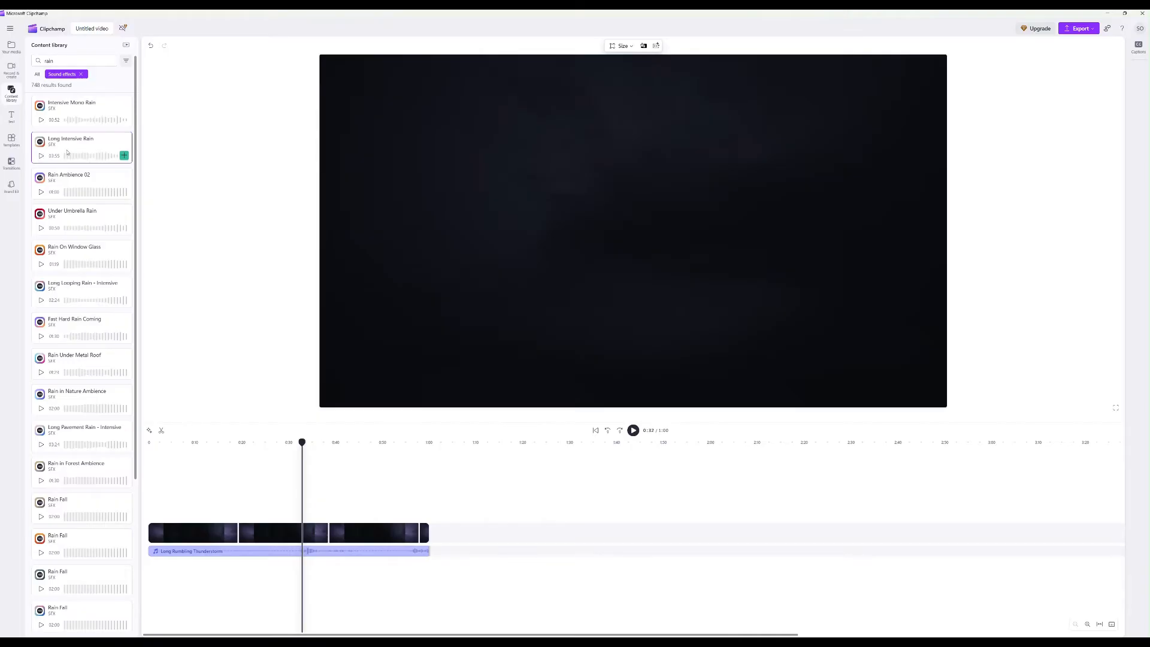
{"action": "left_click_drag", "start_coordinate": [67, 152], "coordinate": [183, 580]}
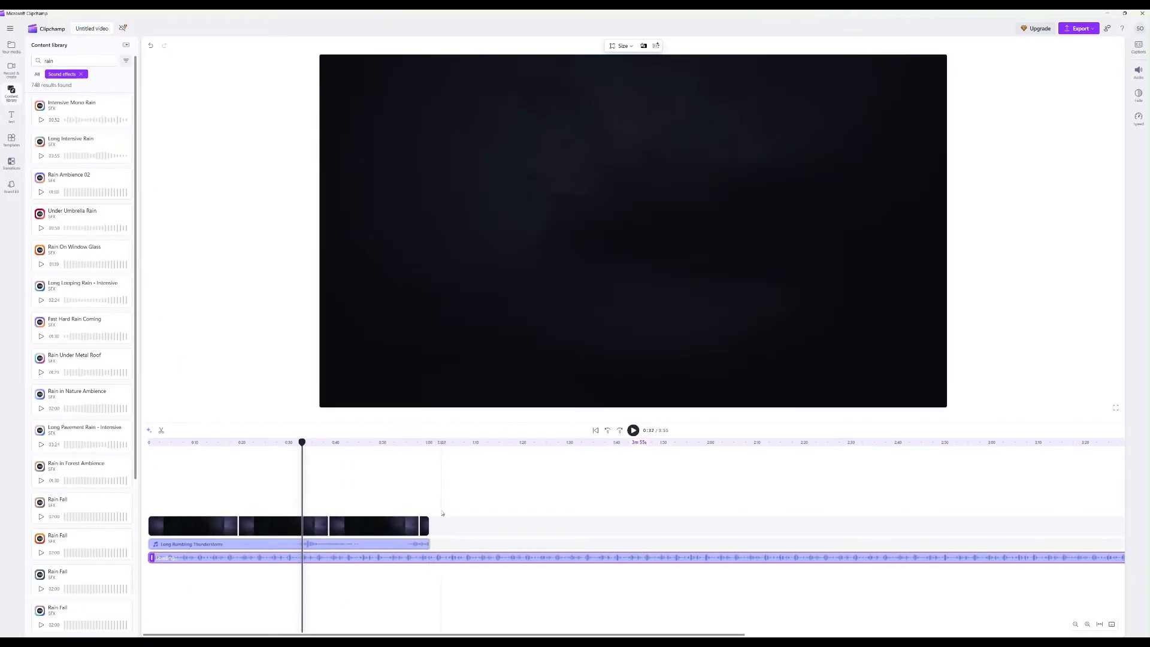
Split the Long Intensive Rain audio past the video's end, delete the remainder, trim it to 1 minute and play the mix from the start
{"action": "left_click", "coordinate": [443, 492]}
{"action": "left_click", "coordinate": [452, 559]}
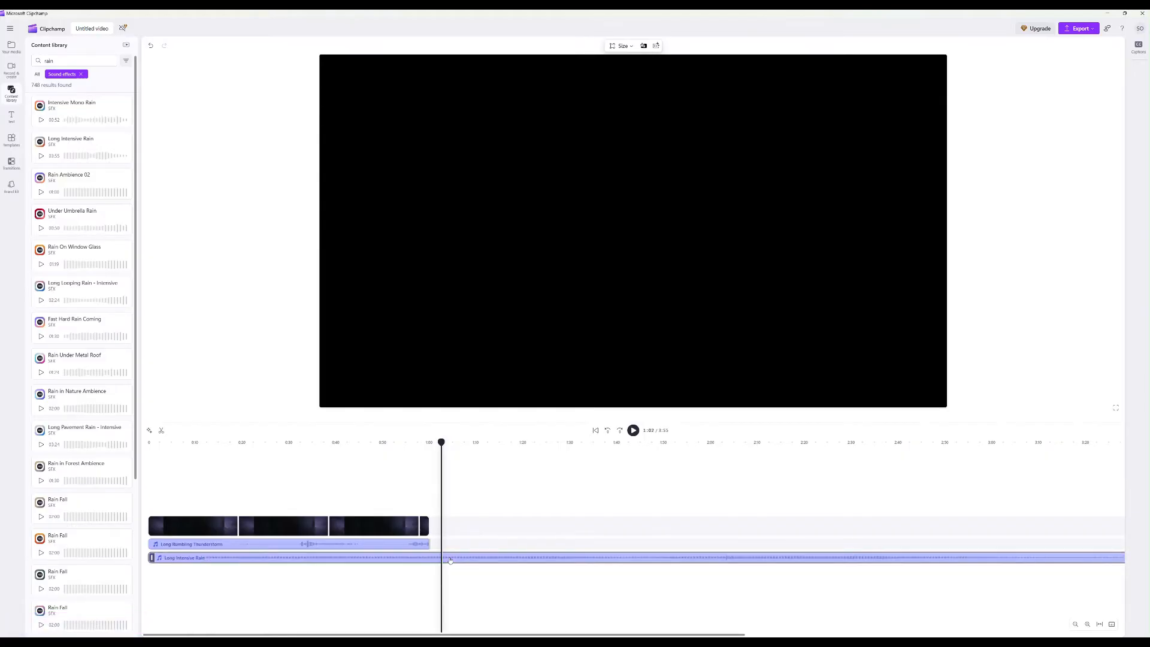
{"action": "right_click", "coordinate": [447, 560]}
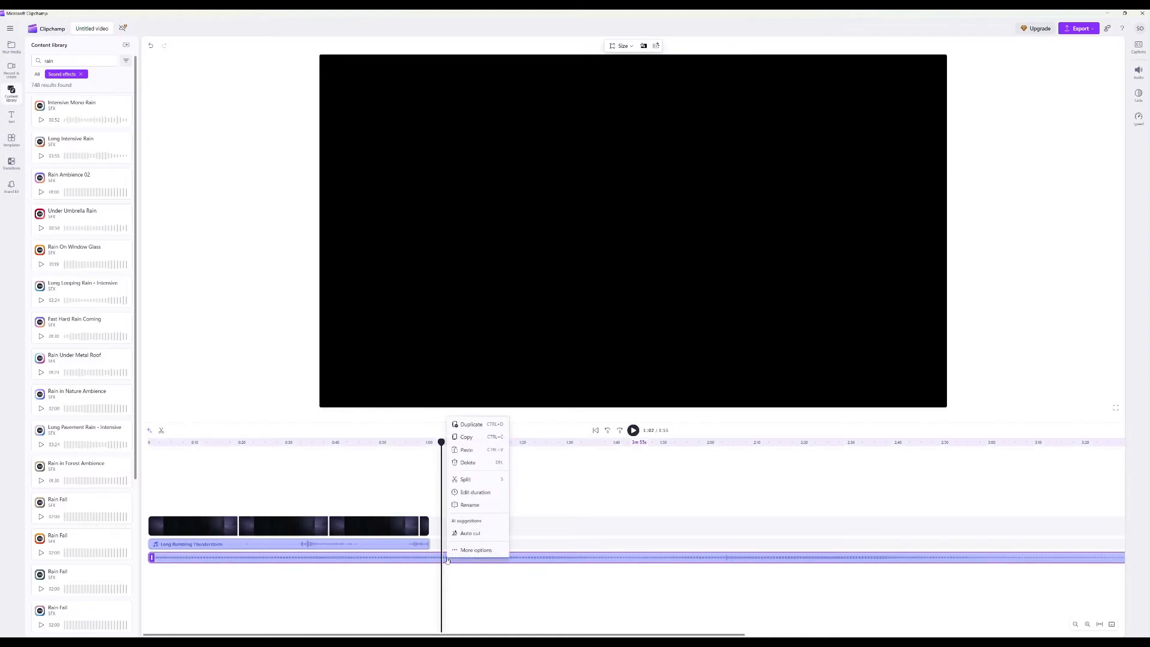
{"action": "left_click", "coordinate": [469, 480]}
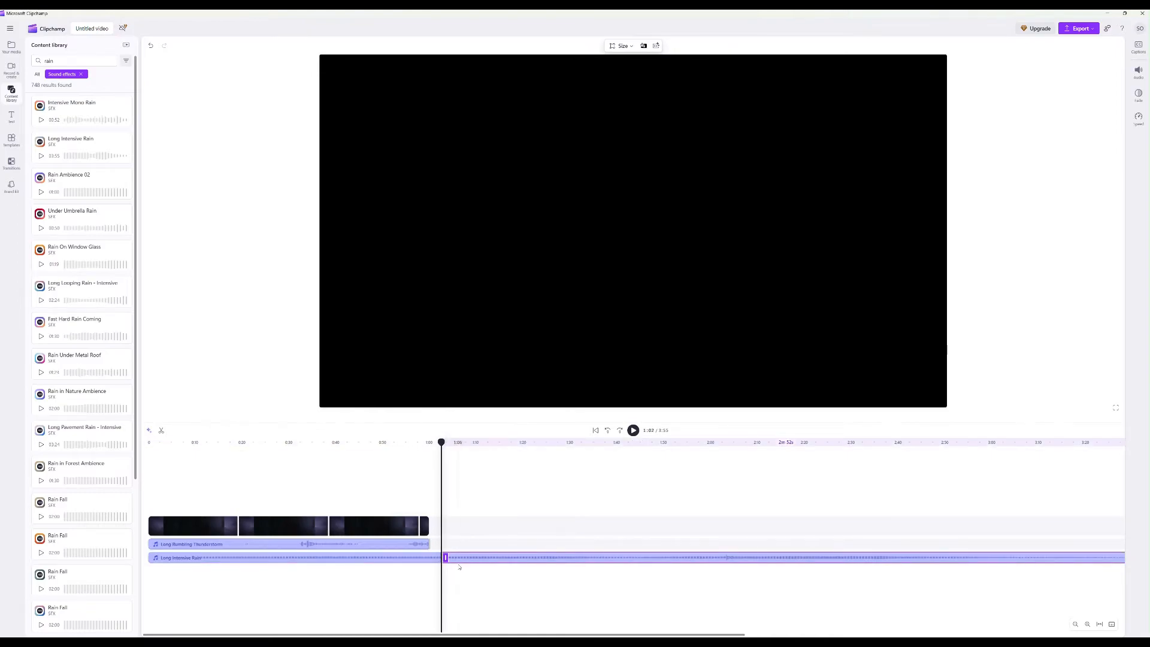
{"action": "key", "text": "Delete"}
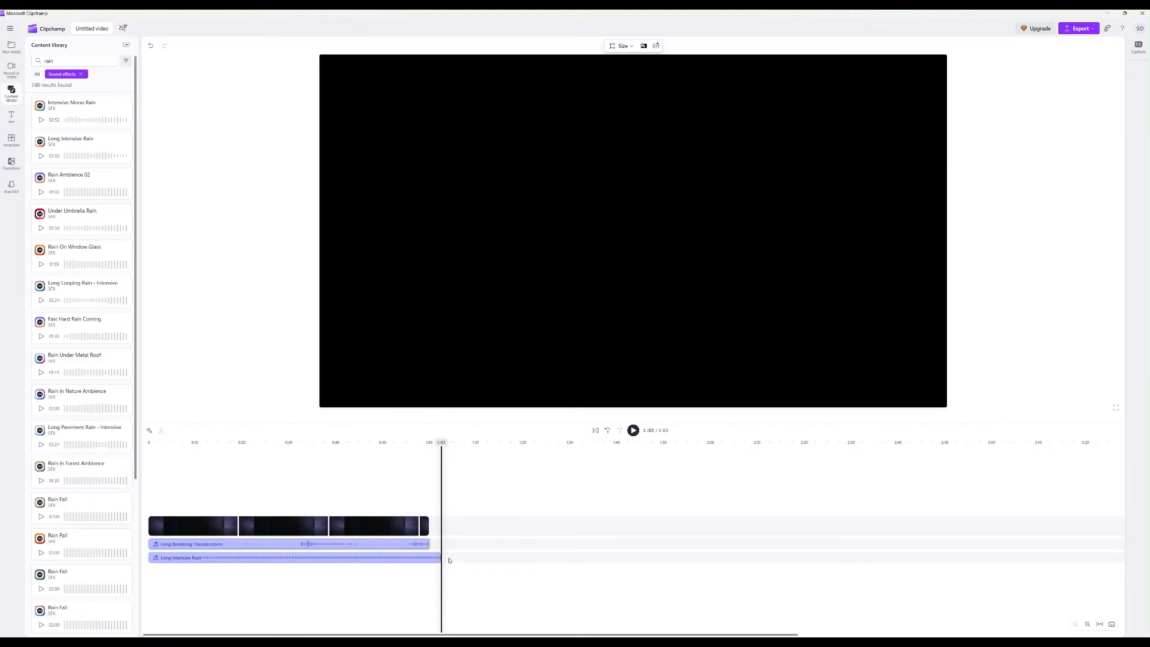
{"action": "left_click", "coordinate": [434, 558]}
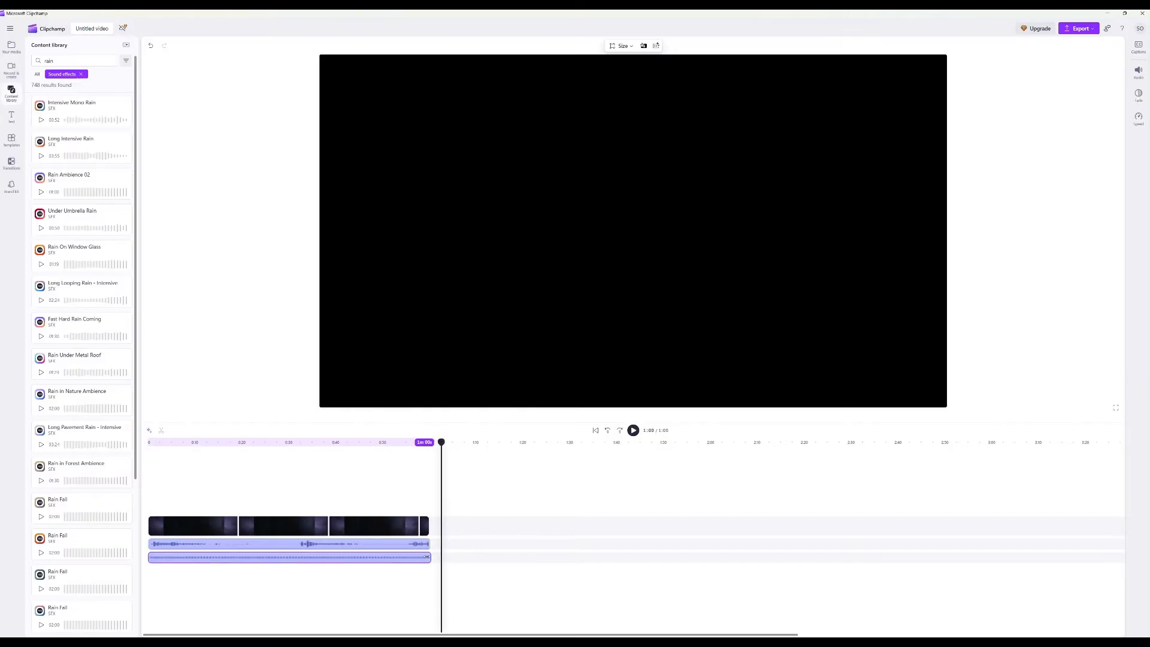
{"action": "left_click_drag", "start_coordinate": [427, 557], "coordinate": [424, 558]}
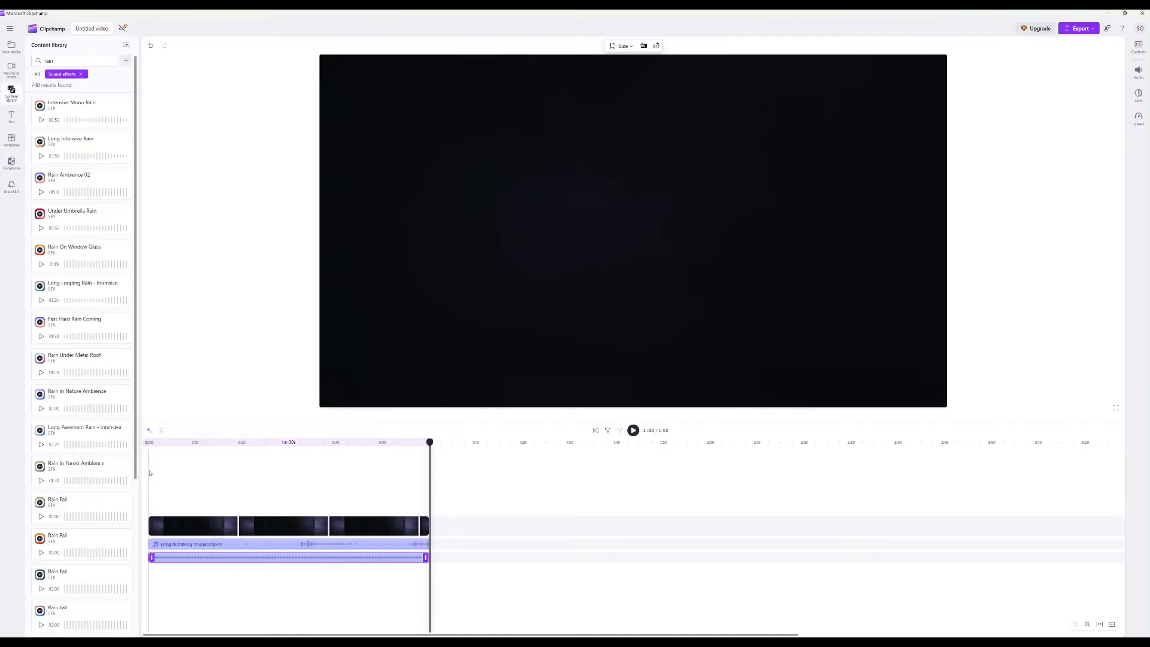
{"action": "left_click", "coordinate": [150, 473]}
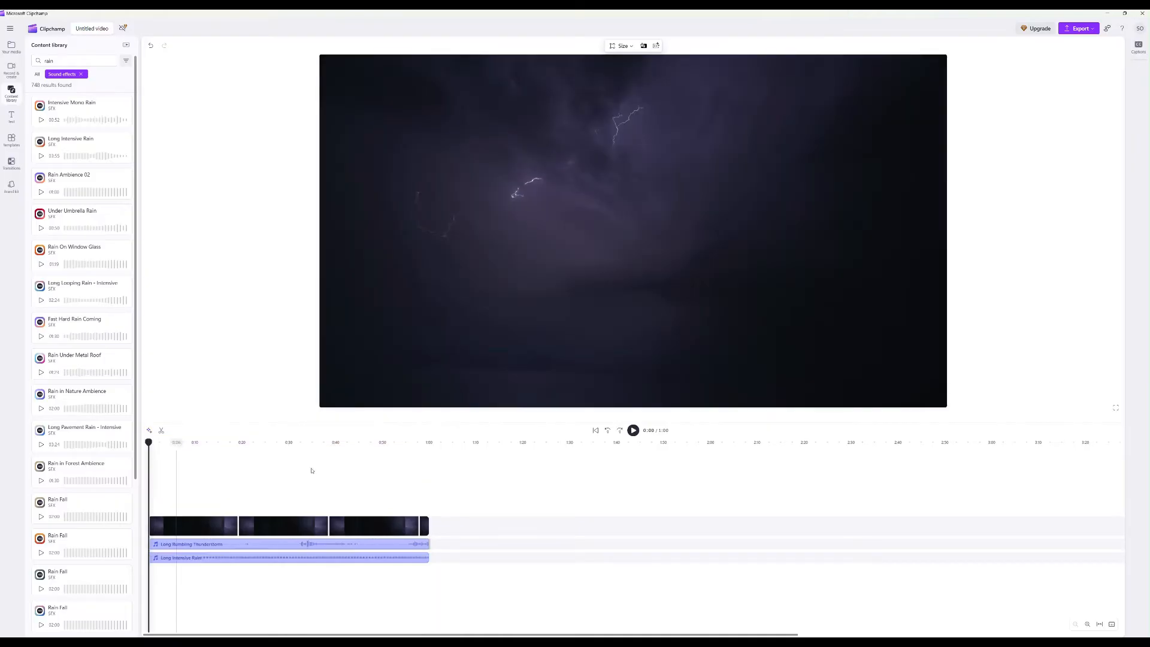
{"action": "left_click", "coordinate": [631, 431]}
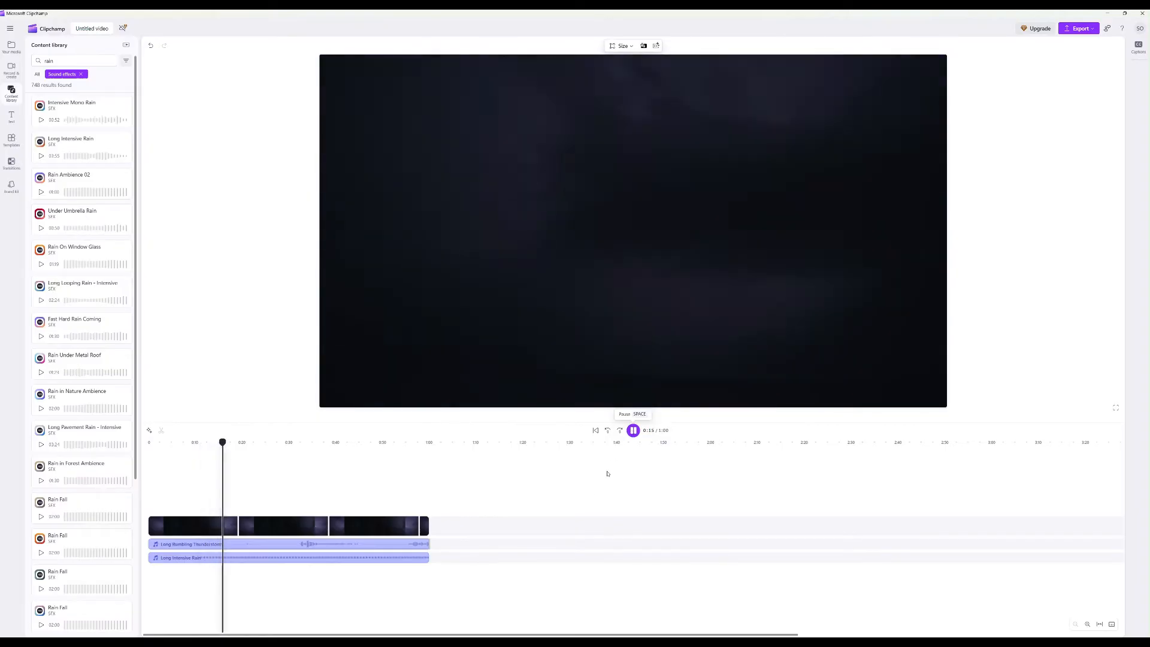
Paste a copy of the Long Rumbling Thunderstorm audio and place a piece about 8 seconds long on a third audio track
{"action": "left_click", "coordinate": [415, 545]}
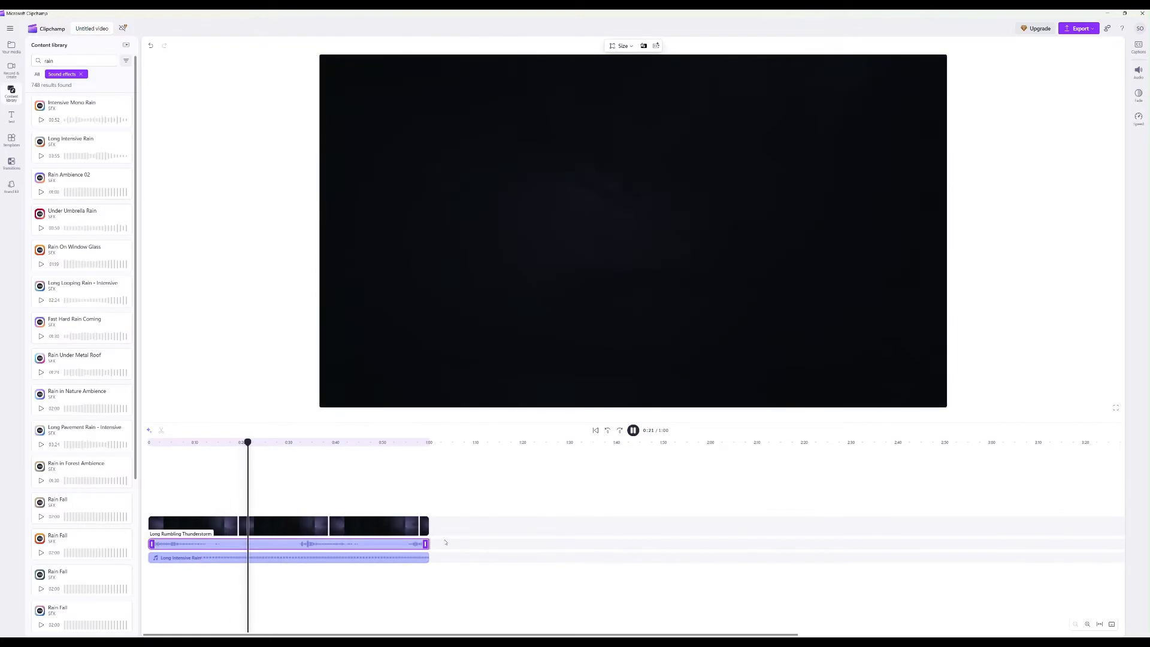
{"action": "left_click", "coordinate": [489, 545]}
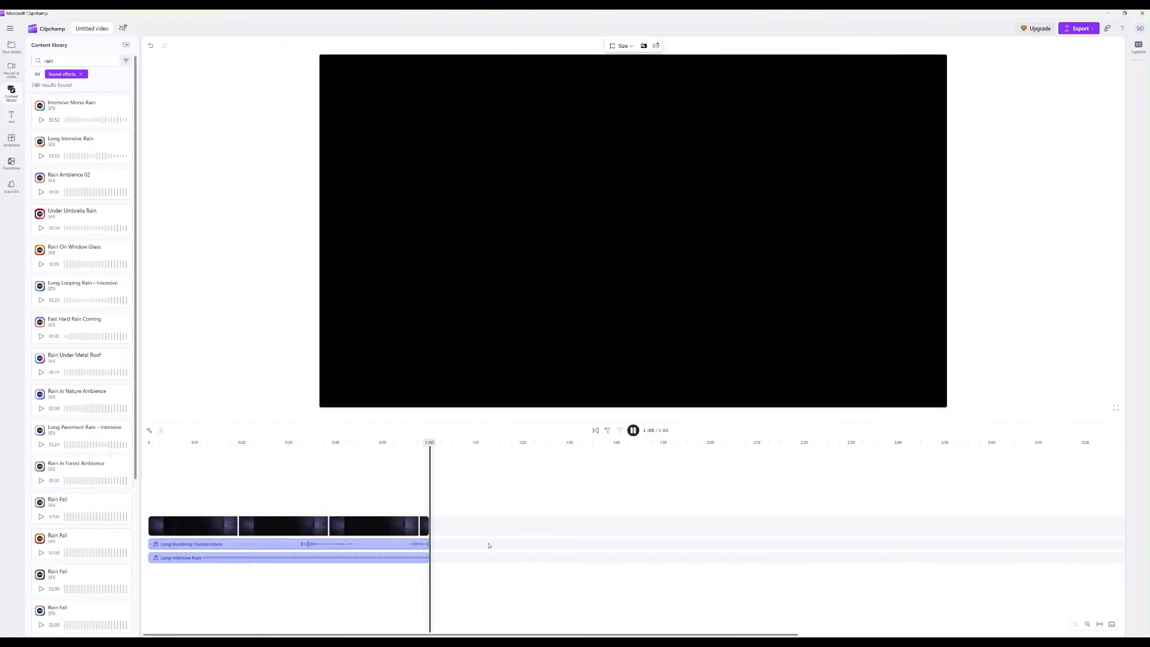
{"action": "key", "text": "ctrl+v"}
{"action": "left_click_drag", "start_coordinate": [506, 546], "coordinate": [525, 548]}
{"action": "left_click_drag", "start_coordinate": [728, 544], "coordinate": [250, 569]}
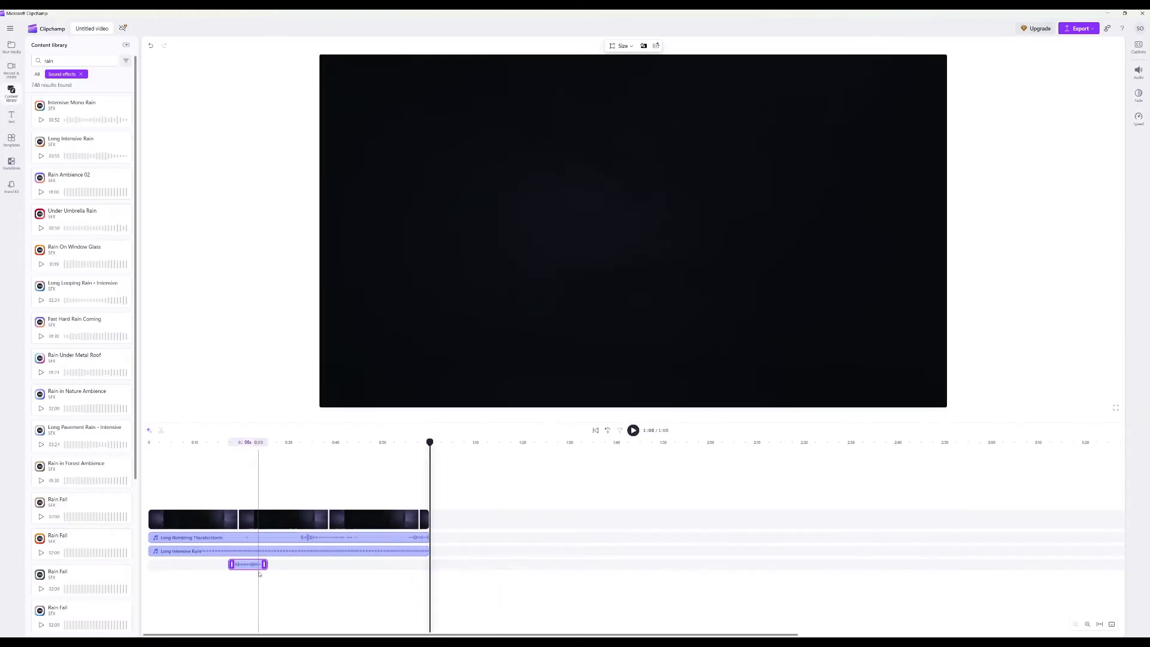
Play the mix from the beginning and move the short thunder clip on the third audio track to start at about 0:14
{"action": "left_click", "coordinate": [145, 478]}
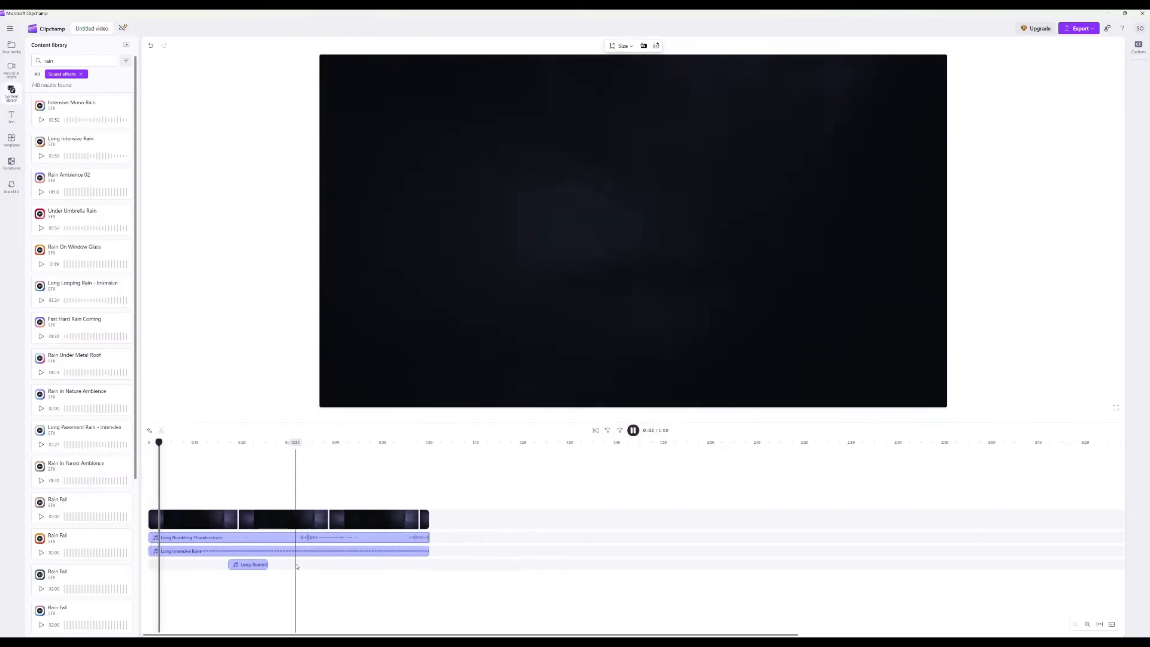
{"action": "left_click_drag", "start_coordinate": [256, 566], "coordinate": [241, 568]}
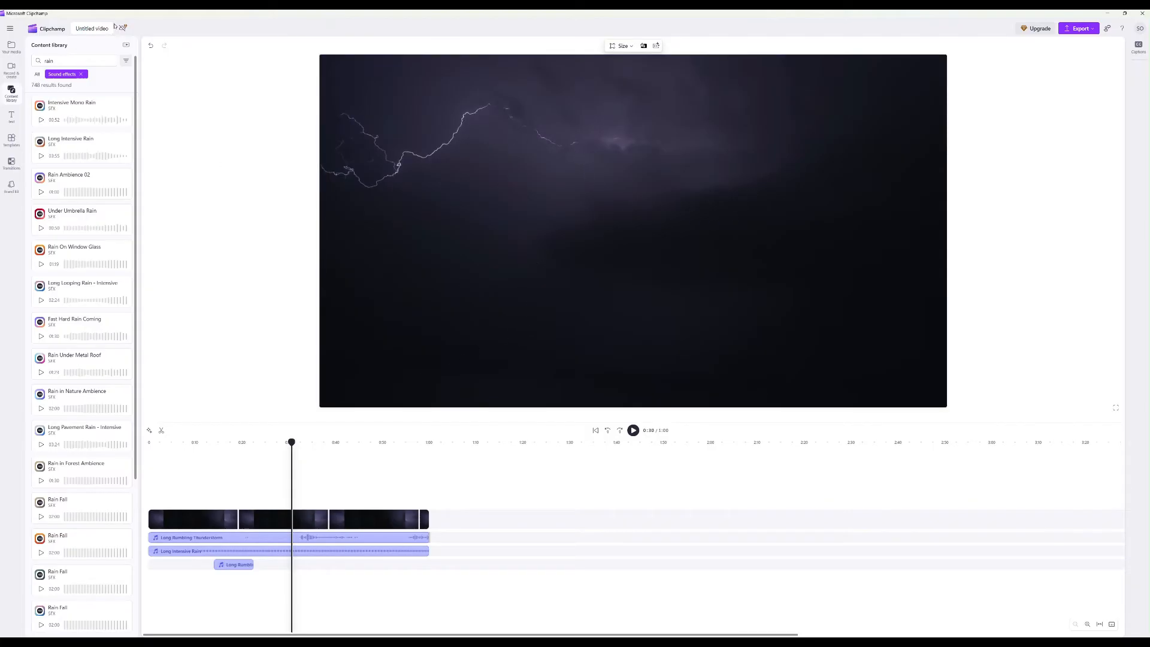
Browse the video results for "rain", add Rain drops on green background on a new upper track at about 1:04, and preview it
{"action": "left_click", "coordinate": [82, 75]}
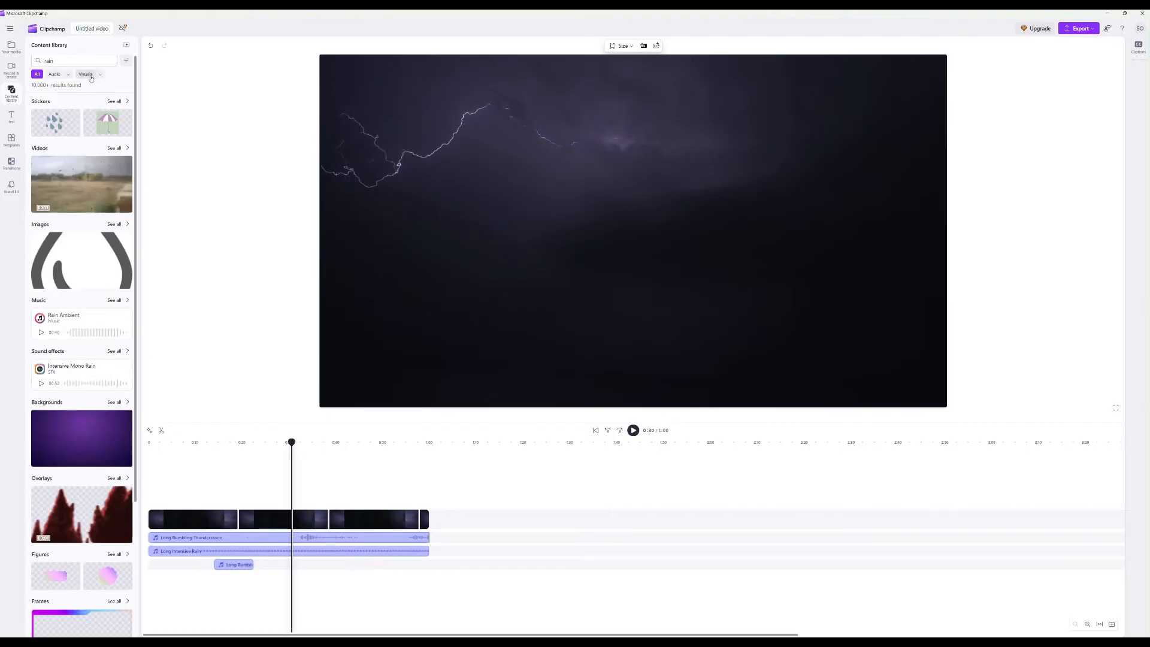
{"action": "left_click", "coordinate": [115, 148]}
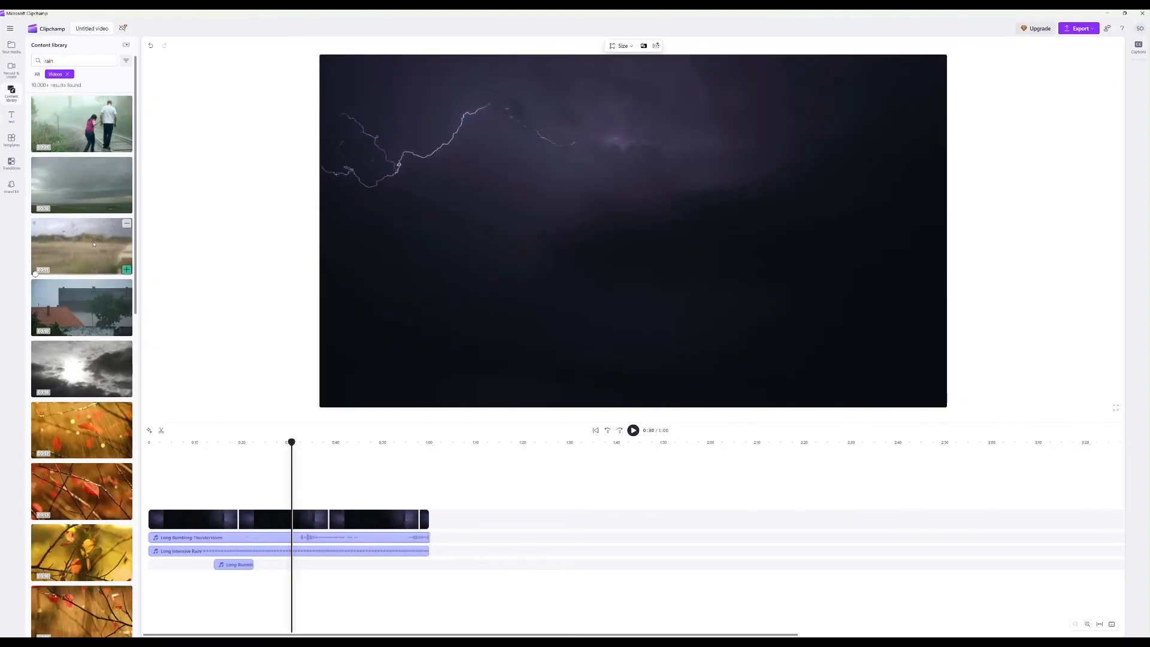
{"action": "scroll", "coordinate": [88, 285], "scroll_direction": "down", "scroll_amount": 1}
{"action": "scroll", "coordinate": [88, 285], "scroll_direction": "down", "scroll_amount": 10}
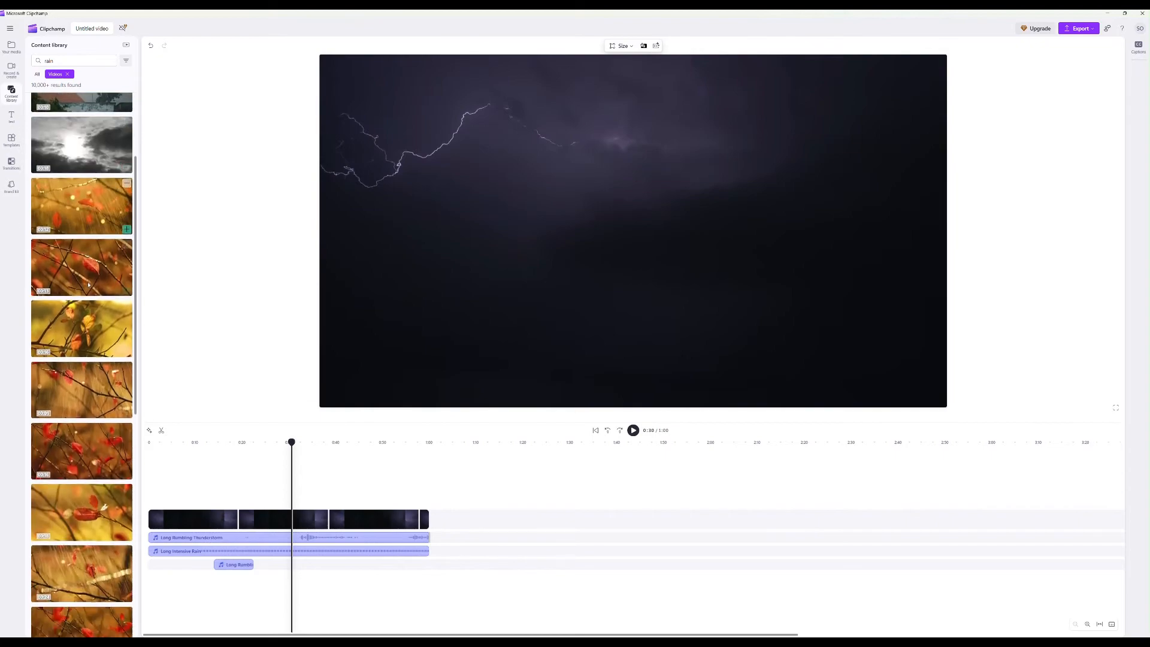
{"action": "scroll", "coordinate": [85, 288], "scroll_direction": "down", "scroll_amount": 10}
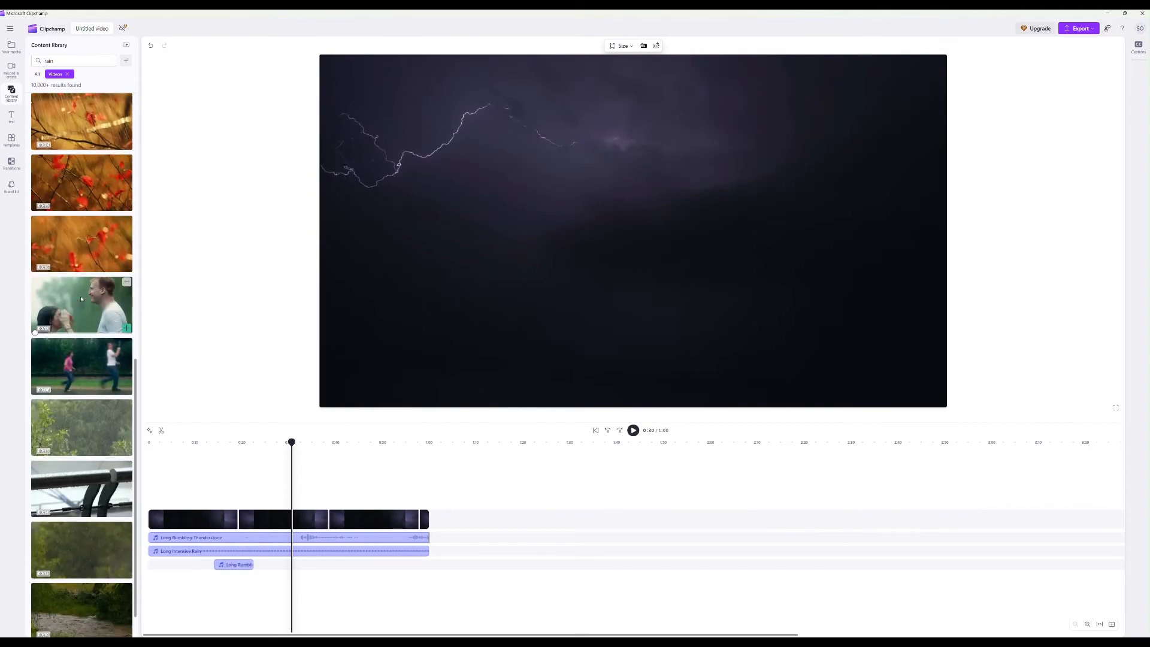
{"action": "scroll", "coordinate": [82, 302], "scroll_direction": "down", "scroll_amount": 4}
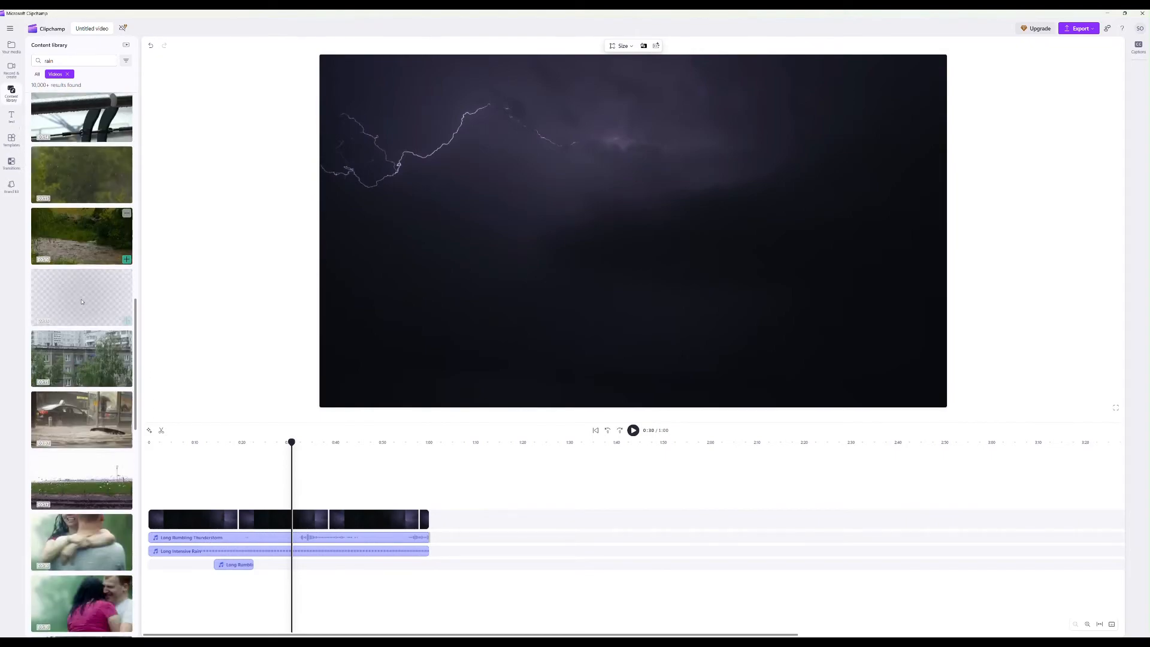
{"action": "scroll", "coordinate": [82, 301], "scroll_direction": "down", "scroll_amount": 9}
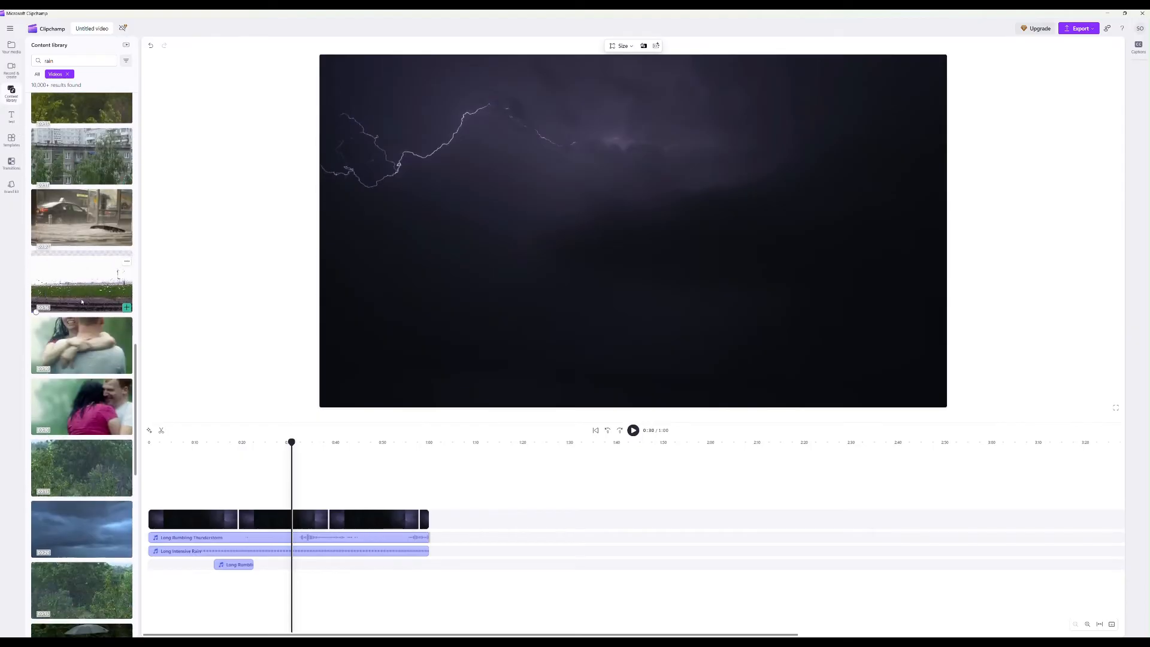
{"action": "scroll", "coordinate": [81, 301], "scroll_direction": "down", "scroll_amount": 8}
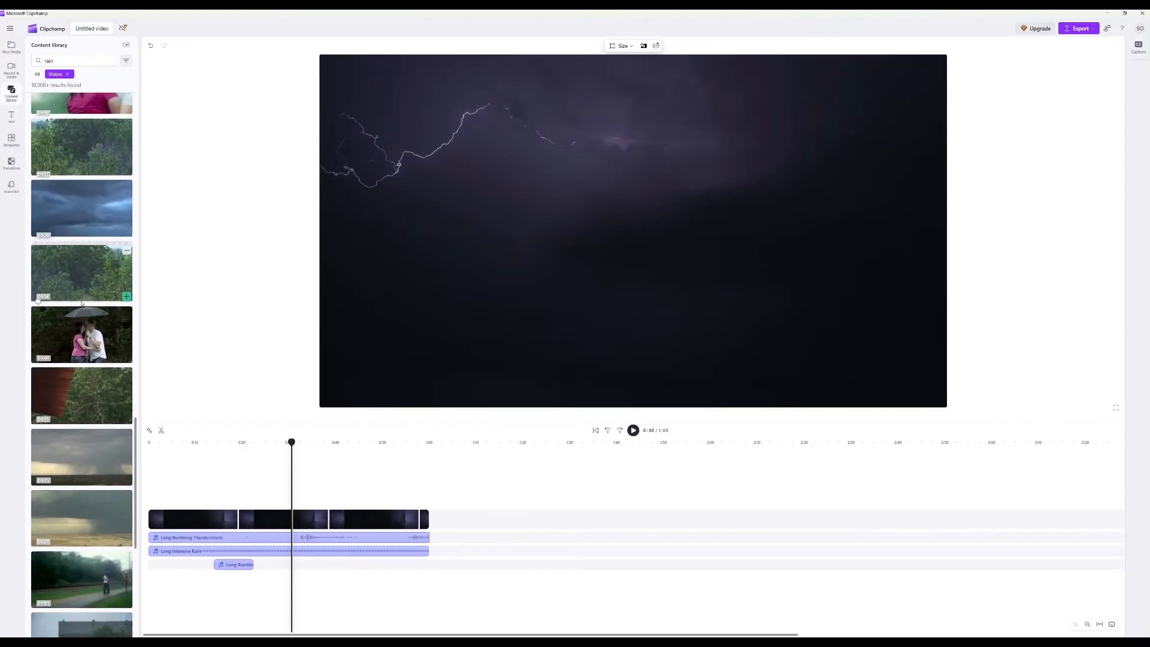
{"action": "scroll", "coordinate": [81, 306], "scroll_direction": "down", "scroll_amount": 5}
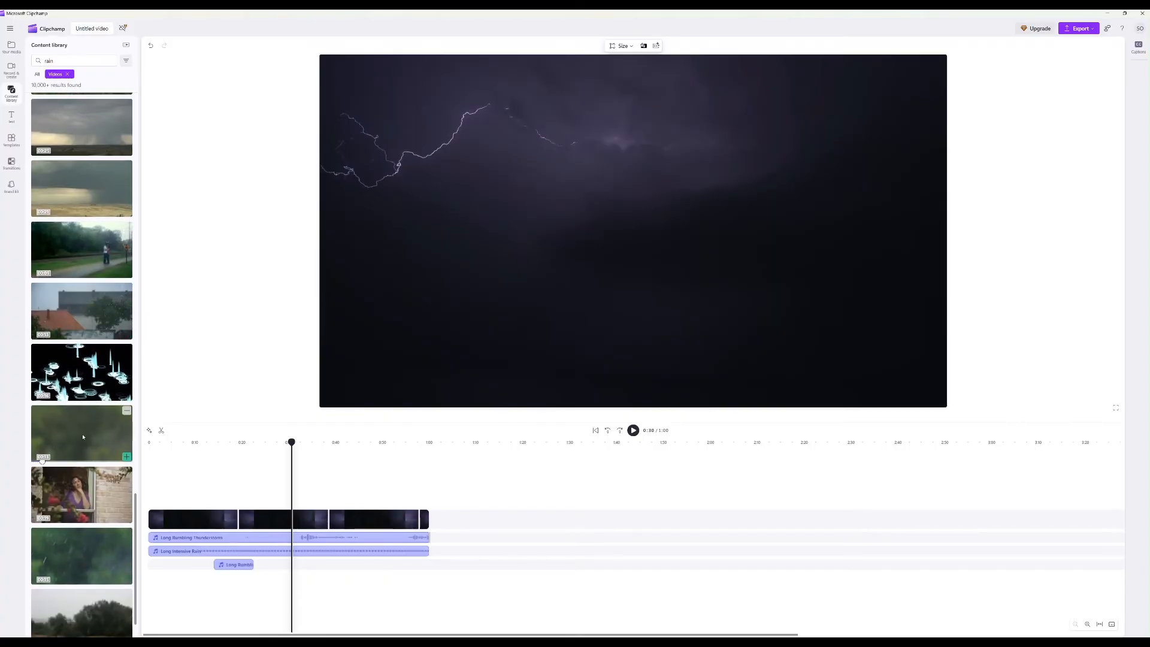
{"action": "left_click_drag", "start_coordinate": [82, 437], "coordinate": [473, 502]}
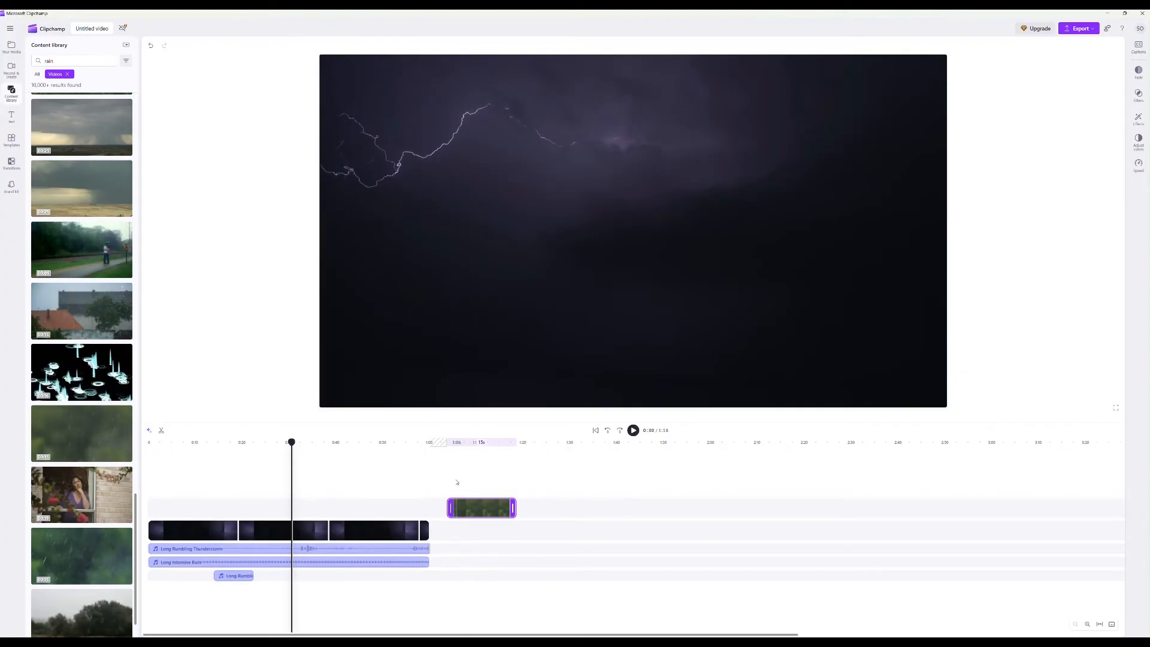
{"action": "left_click", "coordinate": [447, 476]}
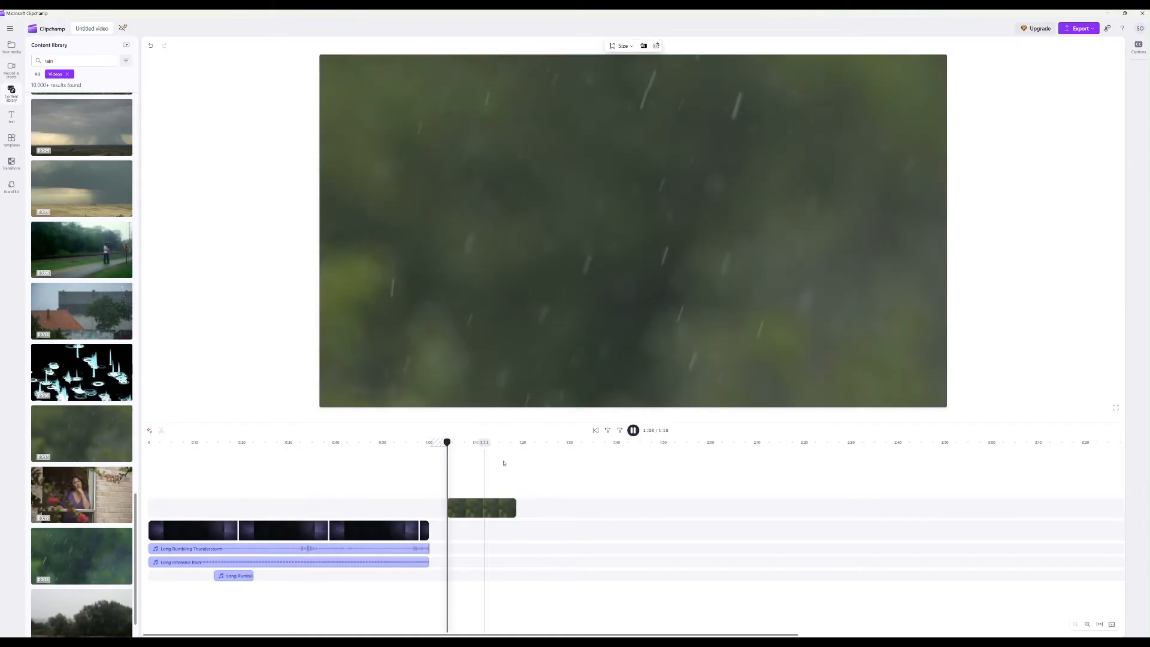
{"action": "left_click", "coordinate": [633, 430]}
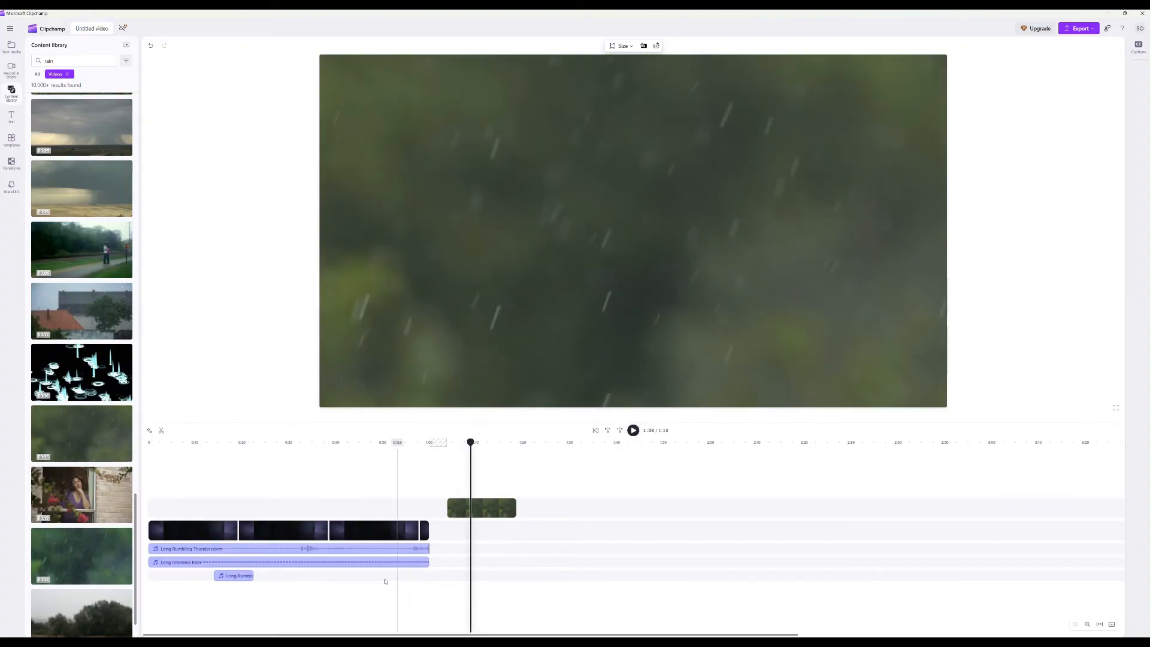
Paste a copy of the Long Intensive Rain audio after the thunder audio and align its start with the green rain drops clip
{"action": "left_click", "coordinate": [376, 563]}
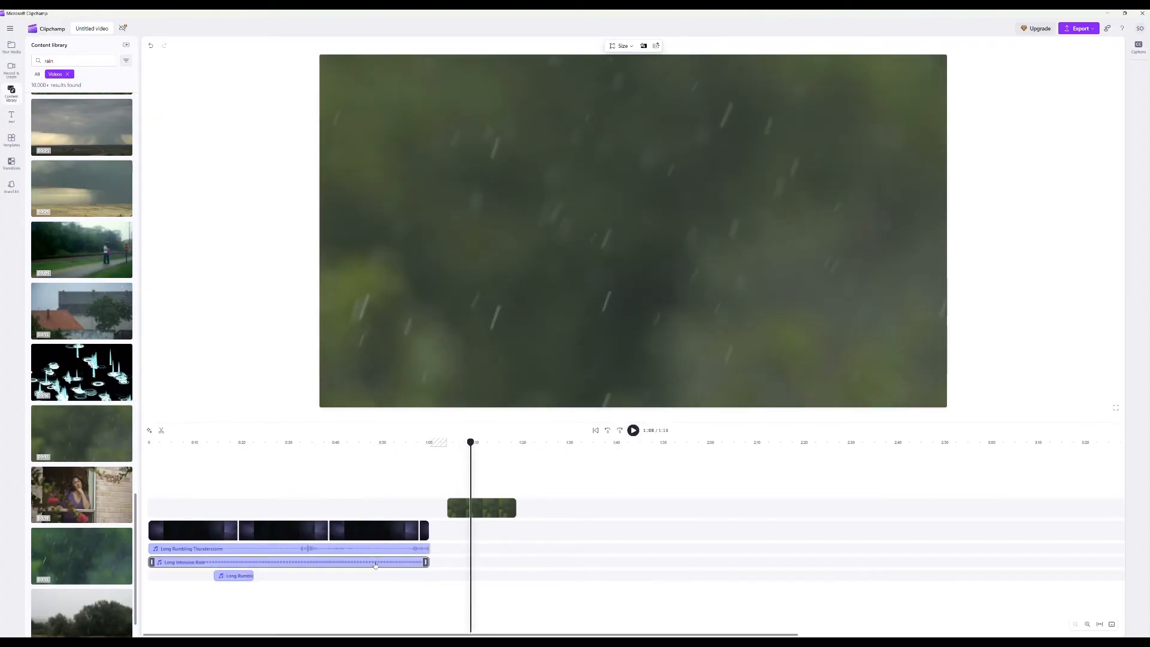
{"action": "left_click", "coordinate": [478, 547]}
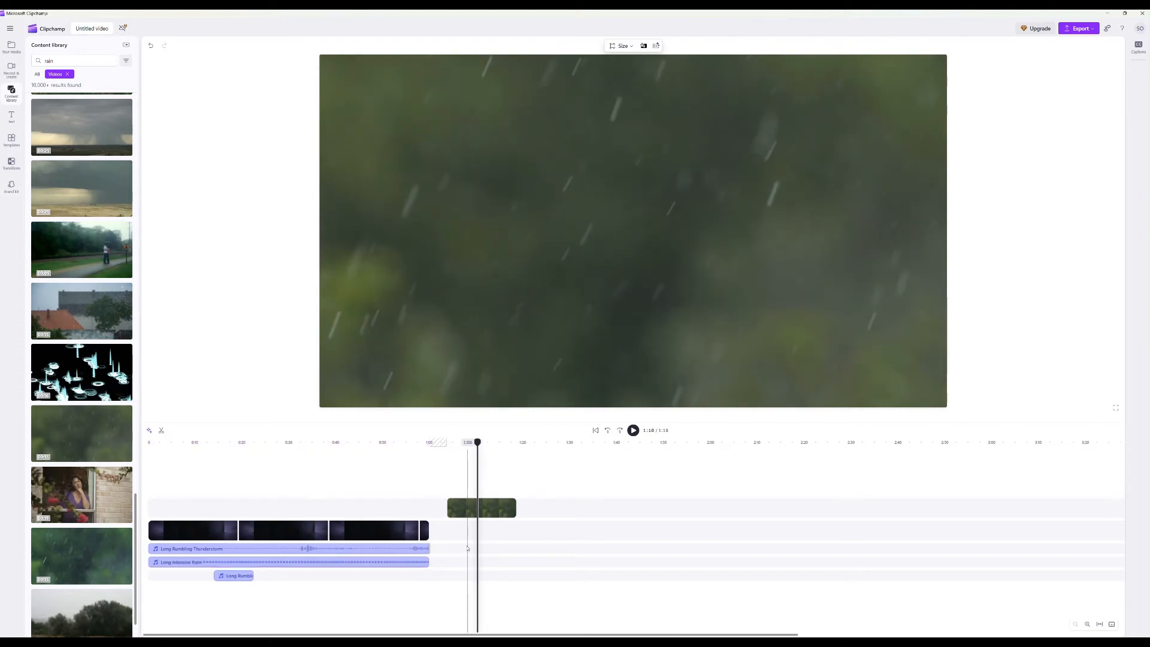
{"action": "left_click", "coordinate": [457, 549]}
{"action": "key", "text": "ctrl+v"}
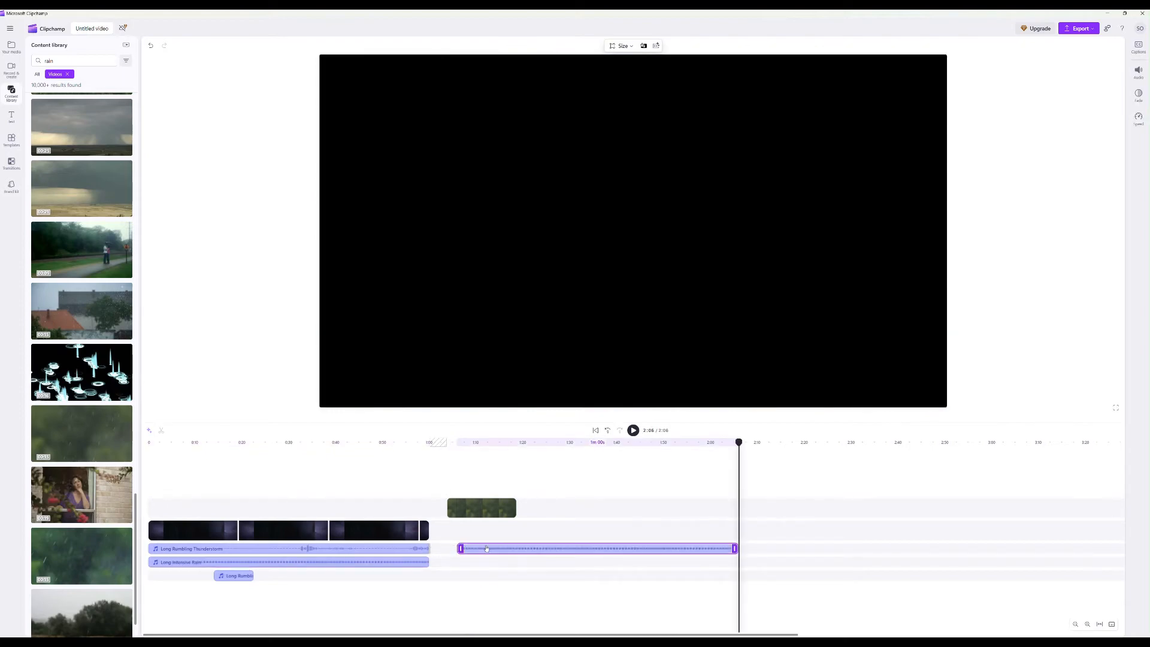
{"action": "left_click_drag", "start_coordinate": [501, 550], "coordinate": [489, 551]}
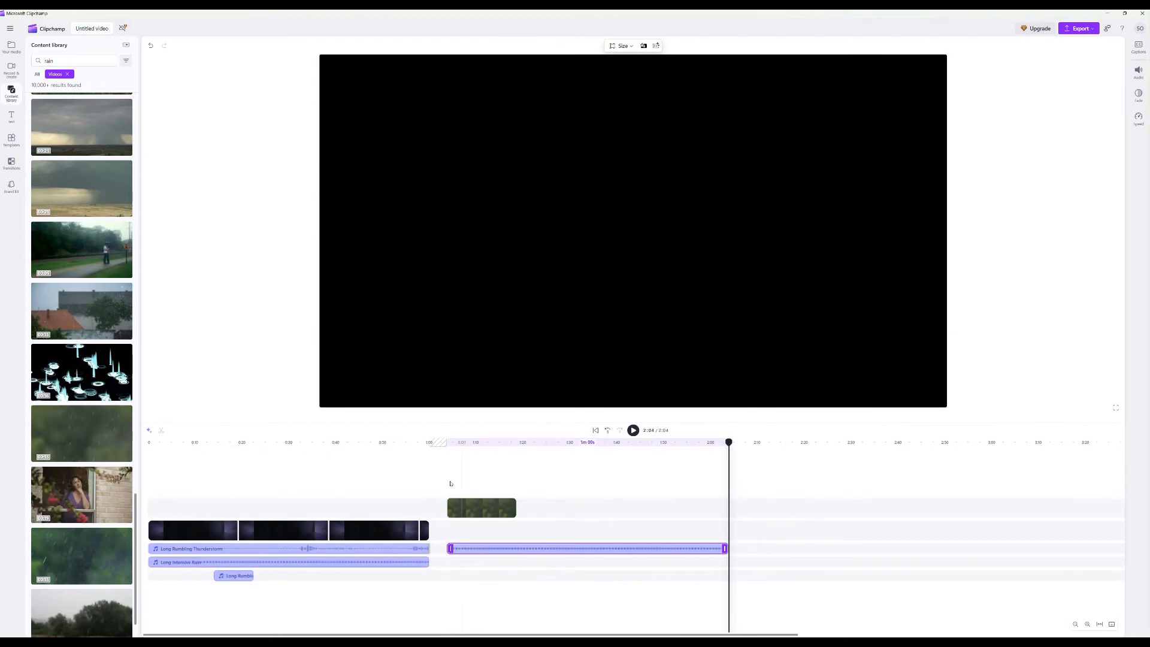
Play the green rain drops clip with the pasted rain audio, then pause the preview
{"action": "left_click", "coordinate": [450, 476]}
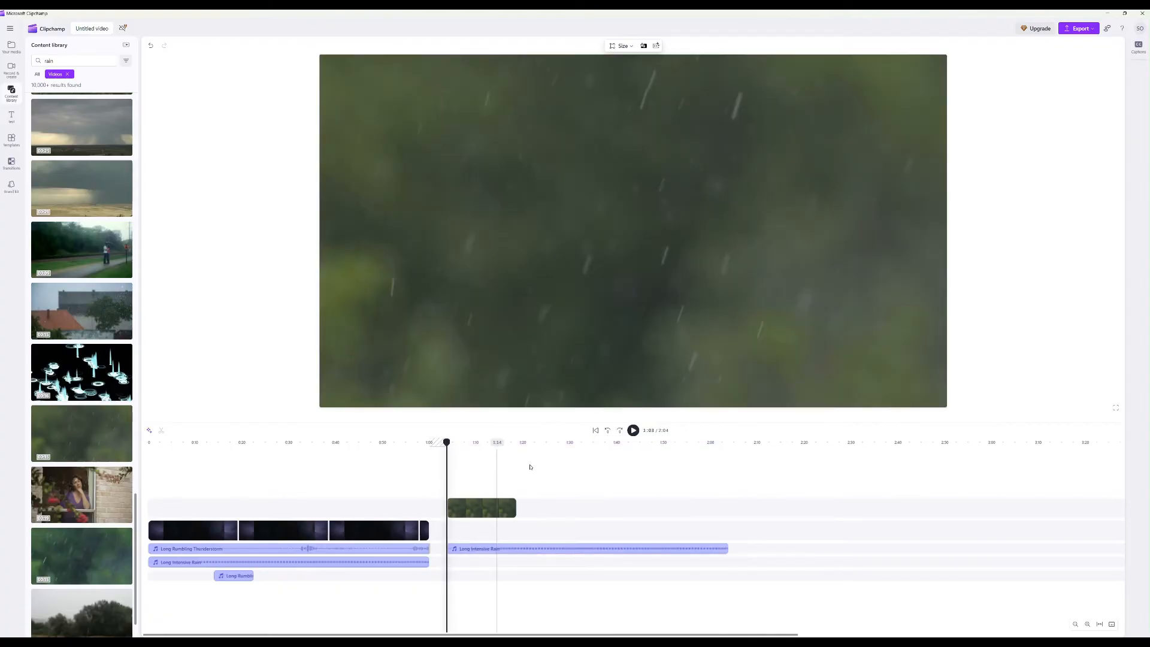
{"action": "left_click", "coordinate": [632, 432]}
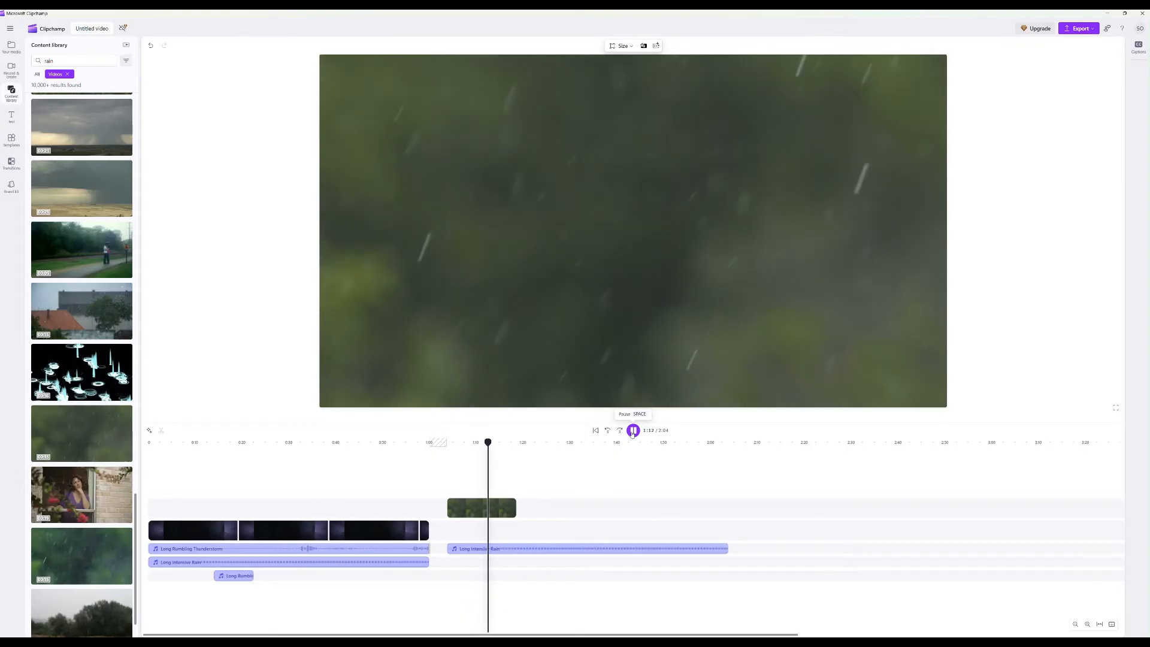
{"action": "left_click", "coordinate": [633, 431]}
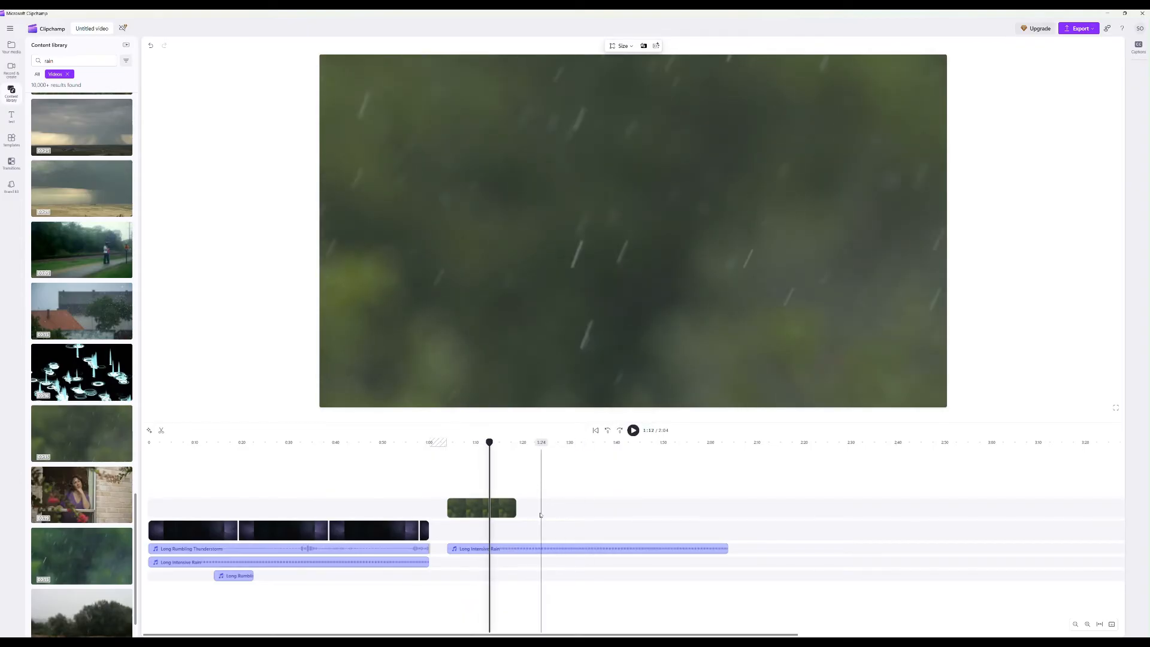
Delete the pasted Long Intensive Rain audio beneath the green rain drops clip
{"action": "left_click", "coordinate": [501, 510]}
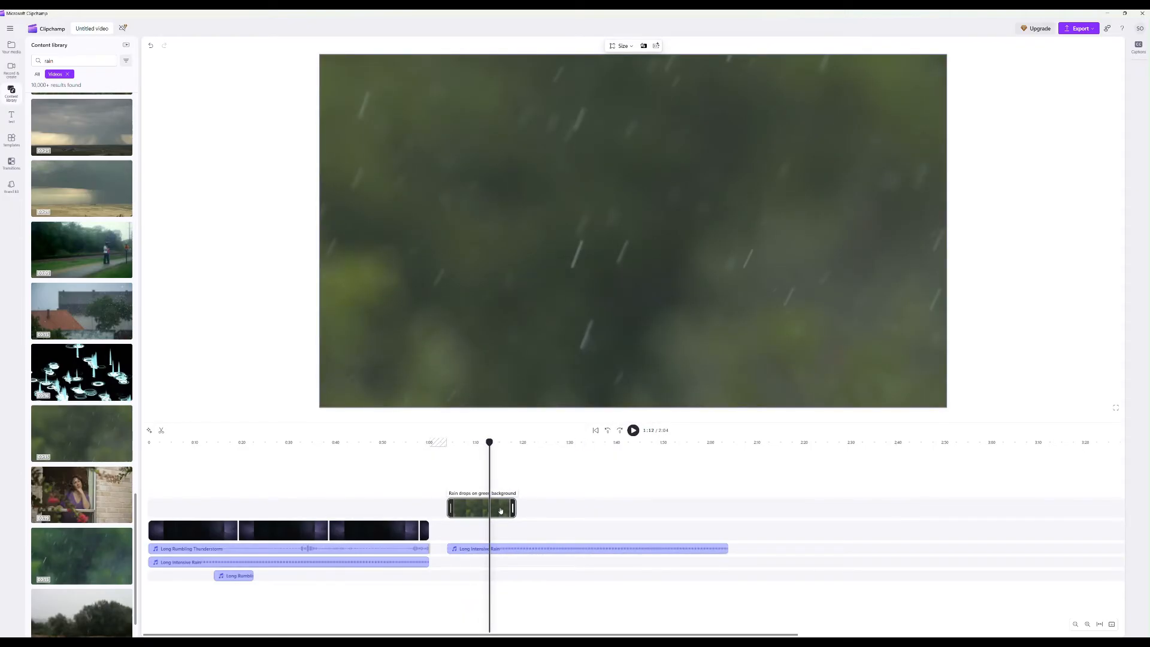
{"action": "left_click", "coordinate": [509, 547]}
{"action": "key", "text": "Delete"}
Move the Rain drops on green background clip to the start of the timeline above the thunderstorm video and play it
{"action": "left_click", "coordinate": [498, 512]}
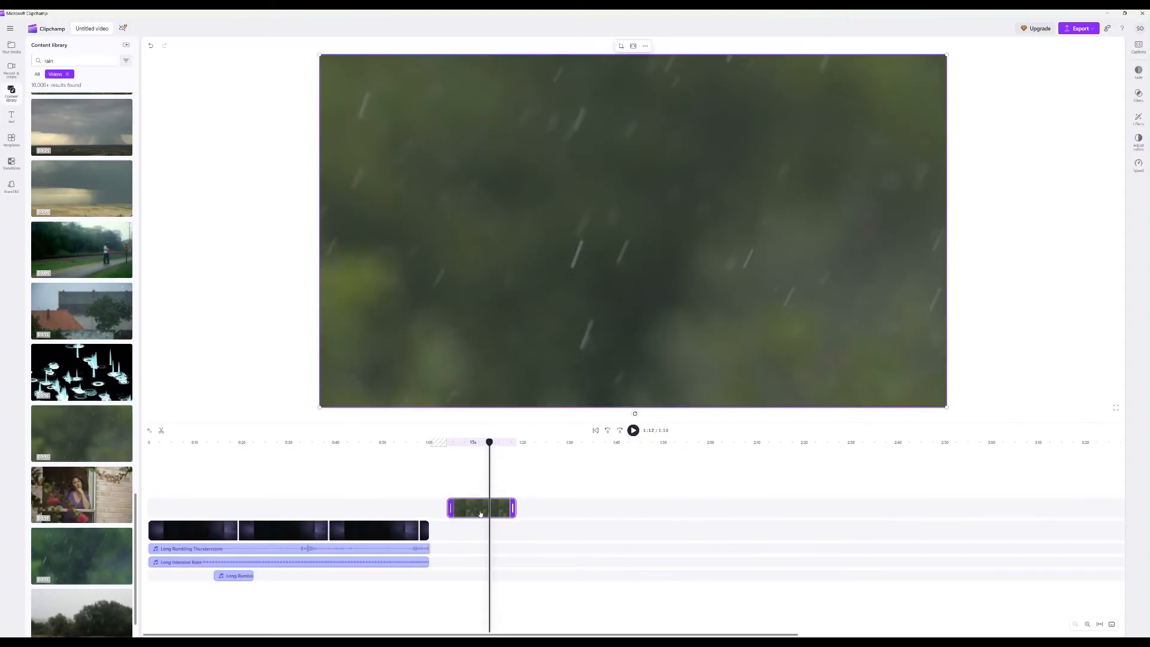
{"action": "left_click_drag", "start_coordinate": [481, 513], "coordinate": [174, 510]}
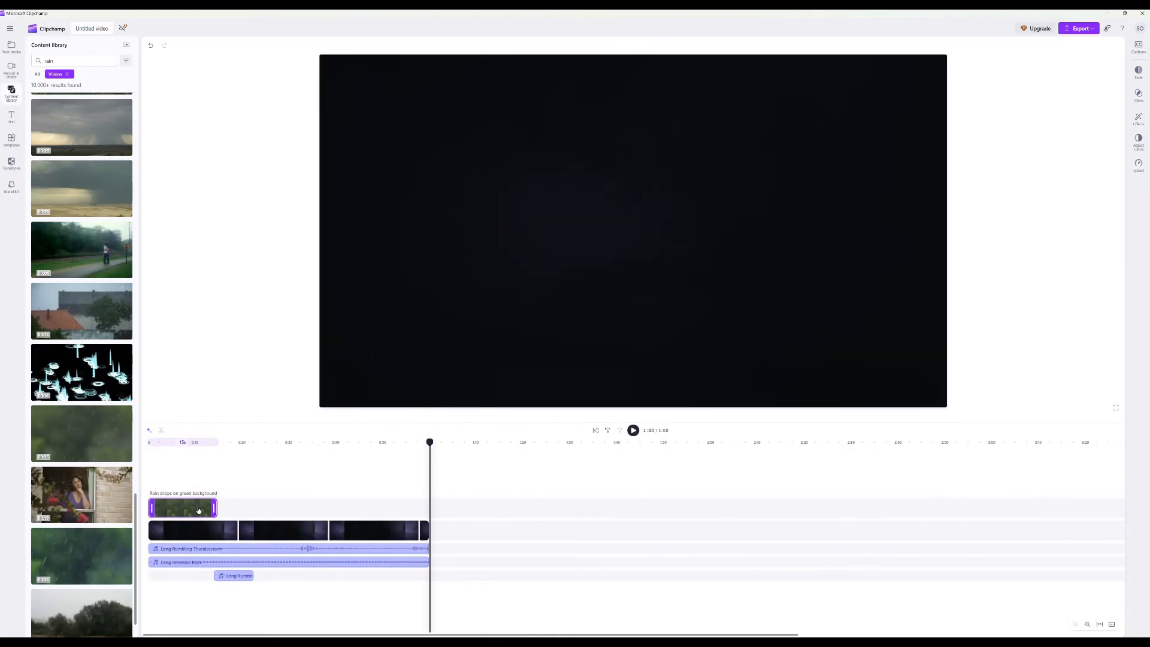
{"action": "left_click", "coordinate": [172, 486]}
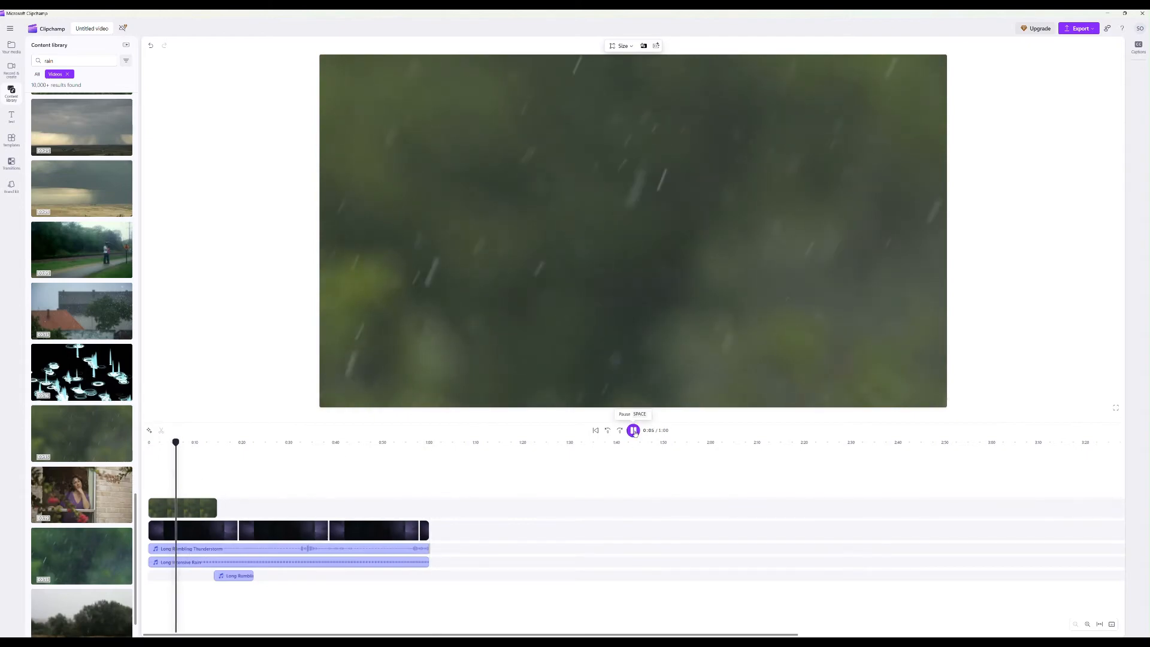
Play the preview from about 0:12 past the end of the green rain drops overlay, then pause it
{"action": "left_click", "coordinate": [633, 430]}
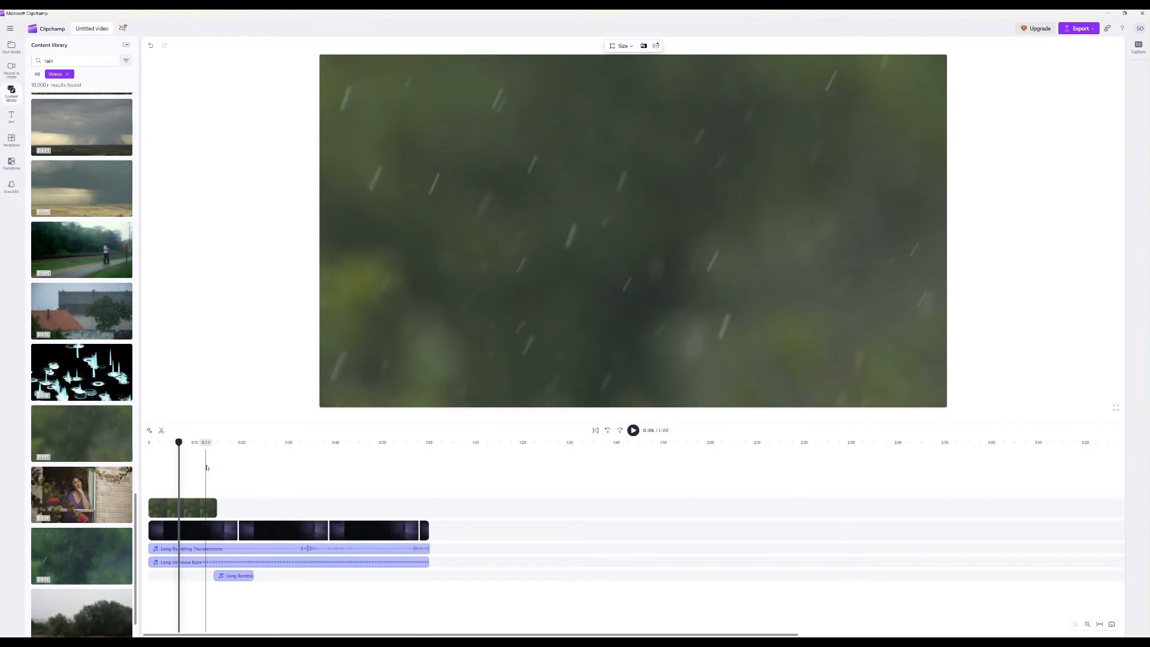
{"action": "left_click", "coordinate": [207, 468]}
{"action": "left_click", "coordinate": [635, 434]}
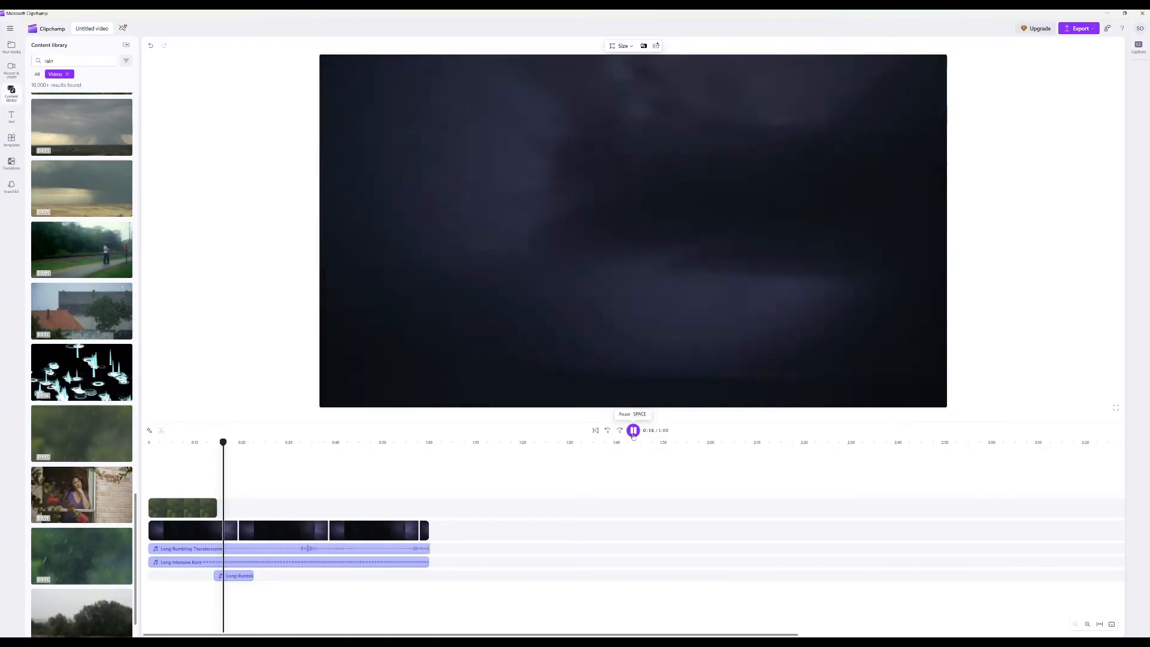
{"action": "left_click", "coordinate": [633, 431]}
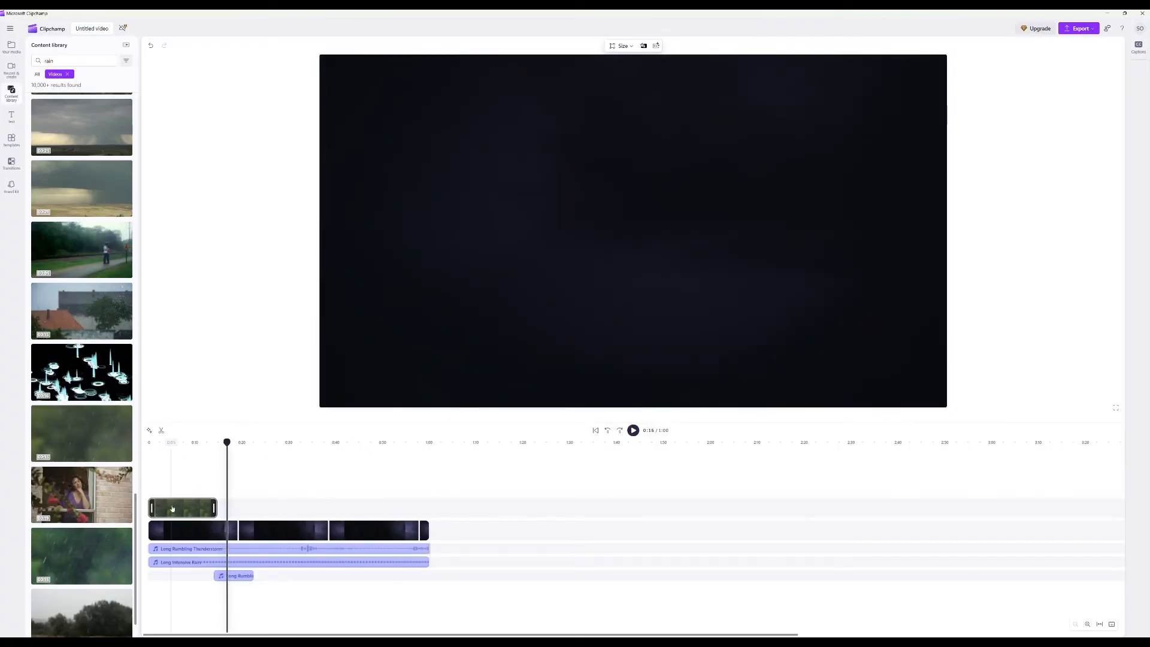
Increase the transparency of the Rain drops on green background clip so the thunderstorm video shows through
{"action": "left_click", "coordinate": [186, 509]}
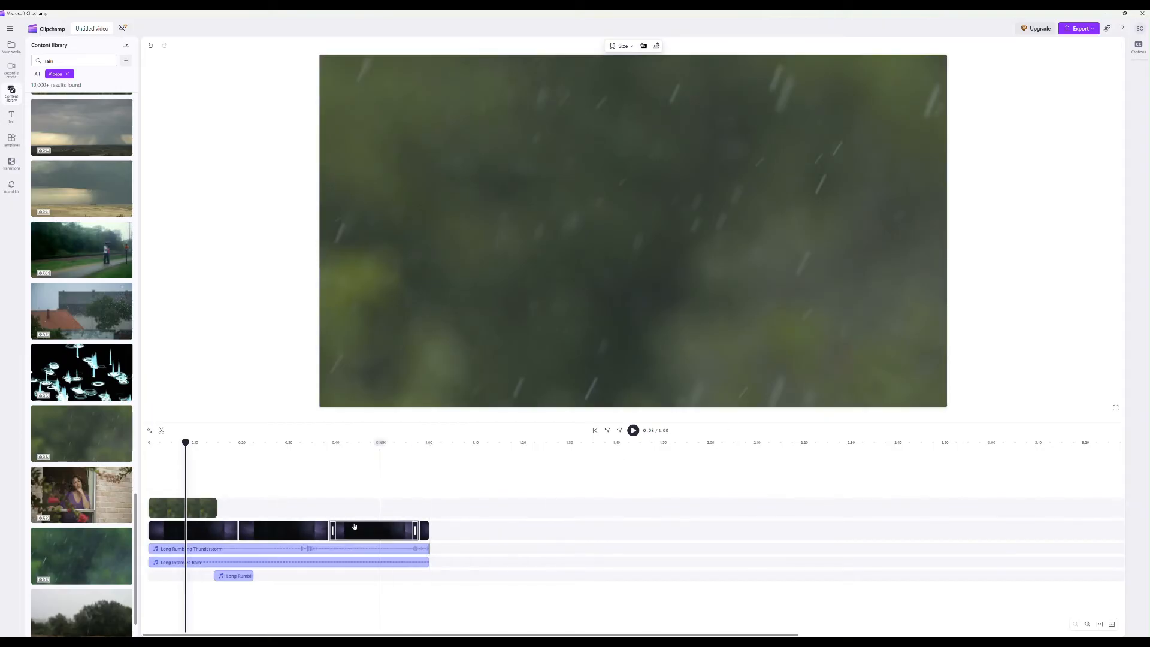
{"action": "left_click", "coordinate": [201, 507]}
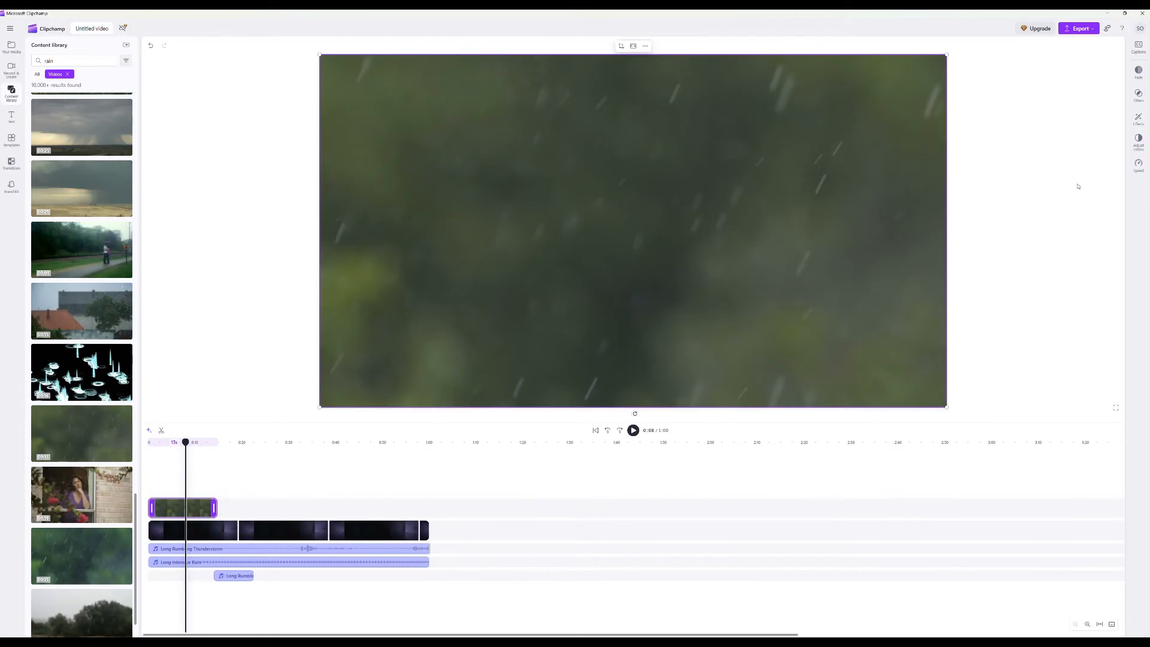
{"action": "left_click", "coordinate": [1139, 142]}
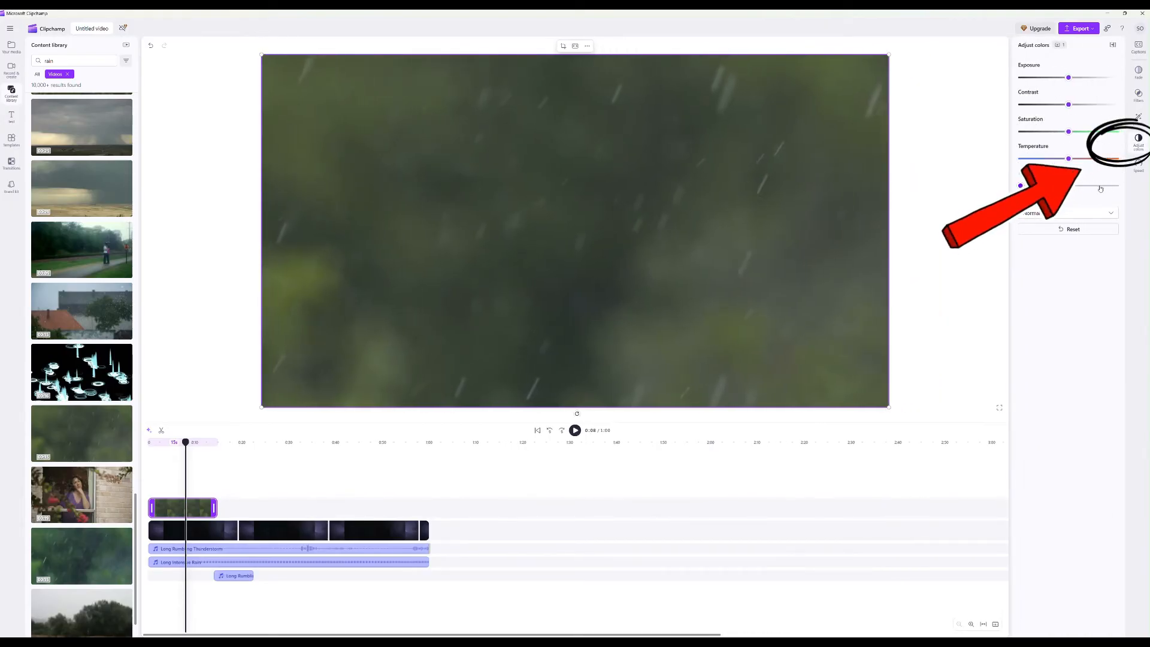
{"action": "left_click", "coordinate": [1072, 187]}
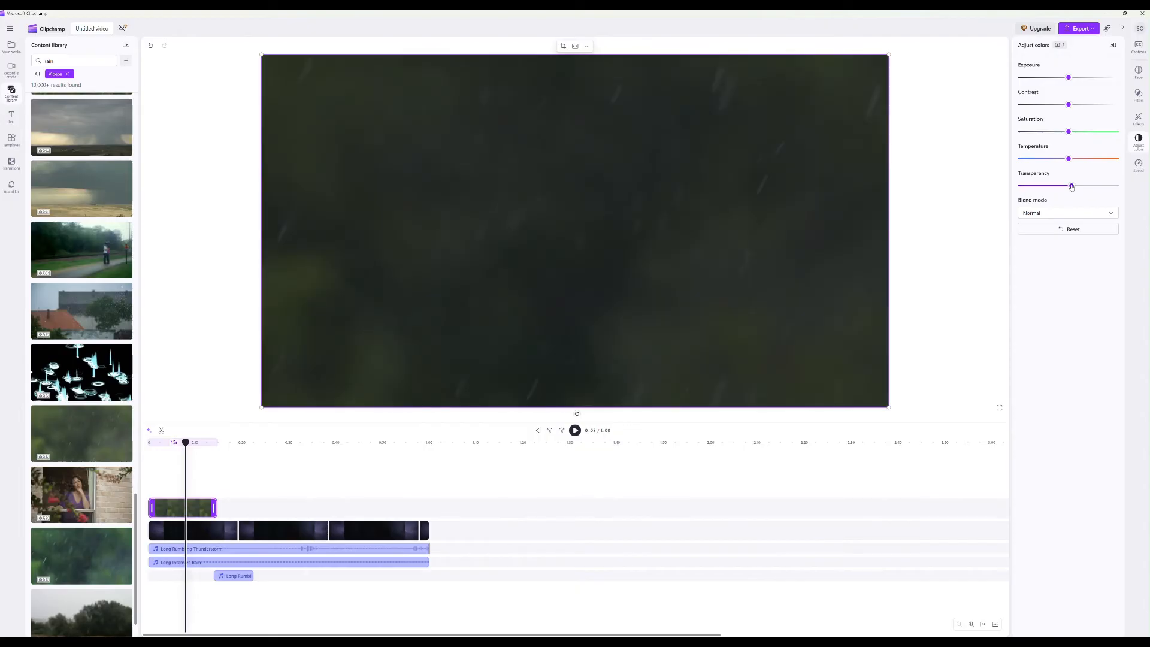
{"action": "left_click_drag", "start_coordinate": [1072, 186], "coordinate": [1045, 190]}
Play the semi-transparent rain overlay from the start of the timeline, then pause near its end
{"action": "left_click", "coordinate": [149, 478]}
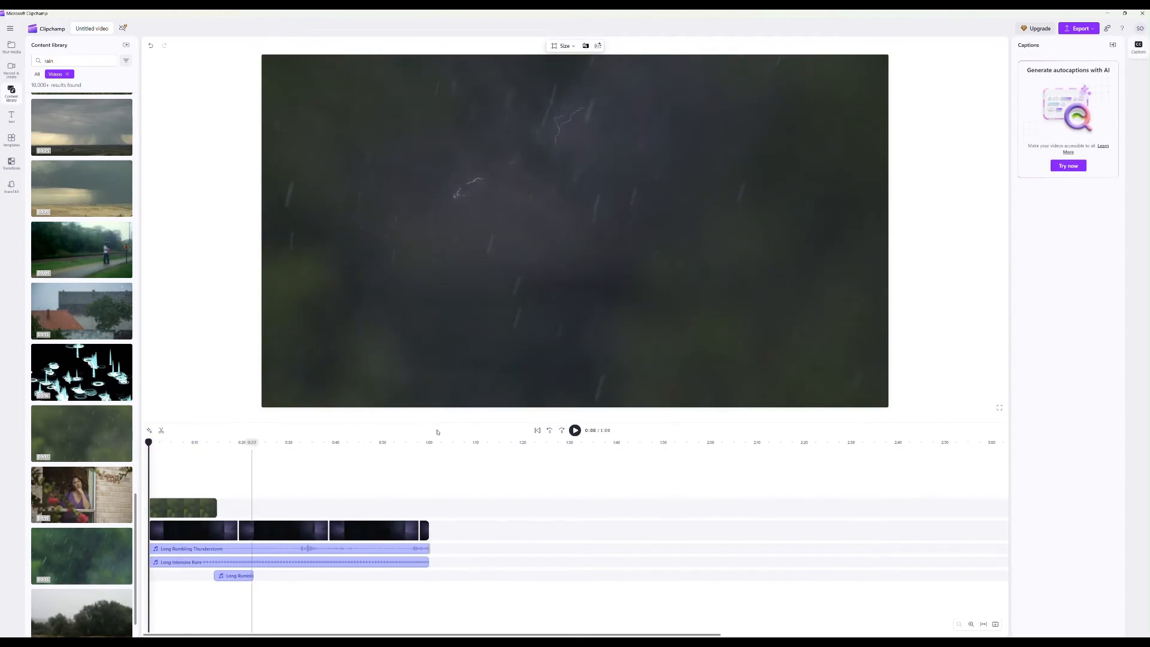
{"action": "left_click", "coordinate": [575, 430]}
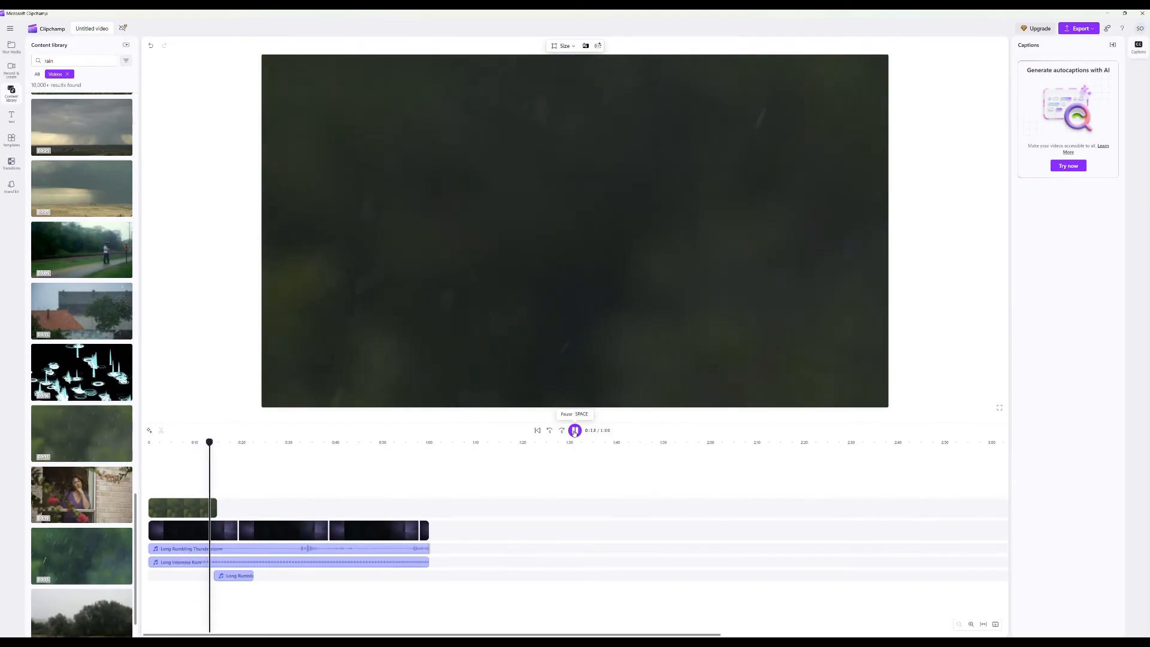
{"action": "left_click", "coordinate": [575, 430]}
Paste three copies of the green rain drops clip end to end so the overlay reaches 1:00
{"action": "left_click", "coordinate": [178, 508]}
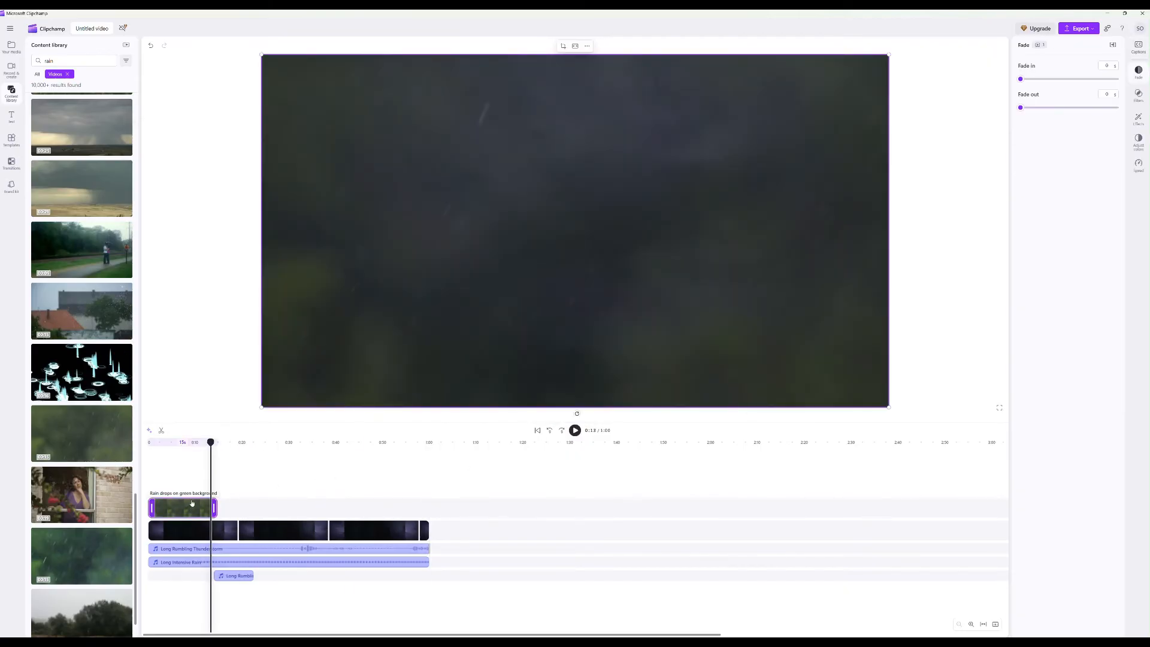
{"action": "left_click", "coordinate": [220, 504]}
{"action": "key", "text": "ctrl+v"}
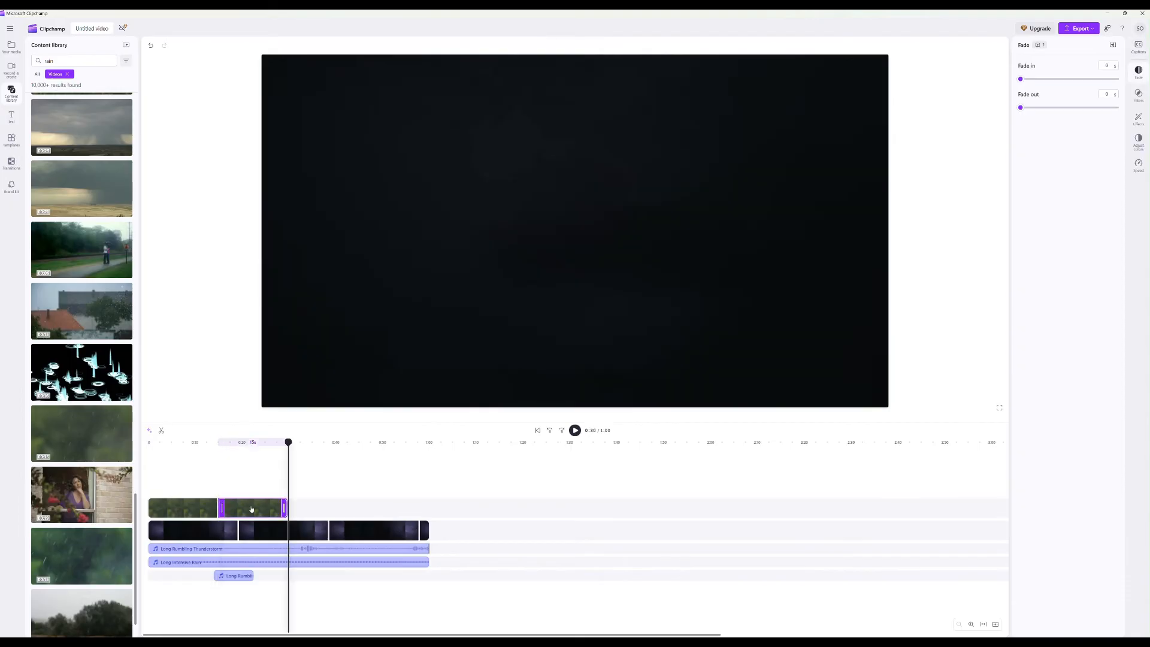
{"action": "left_click", "coordinate": [293, 507]}
{"action": "key", "text": "ctrl+v"}
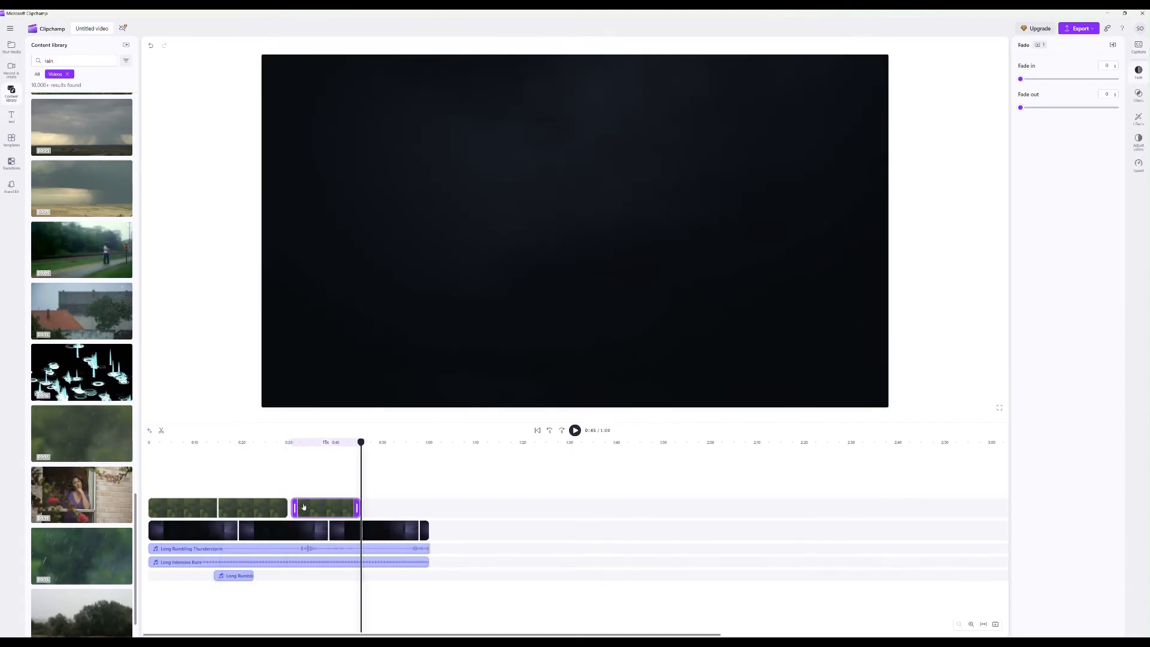
{"action": "left_click_drag", "start_coordinate": [310, 508], "coordinate": [304, 508]}
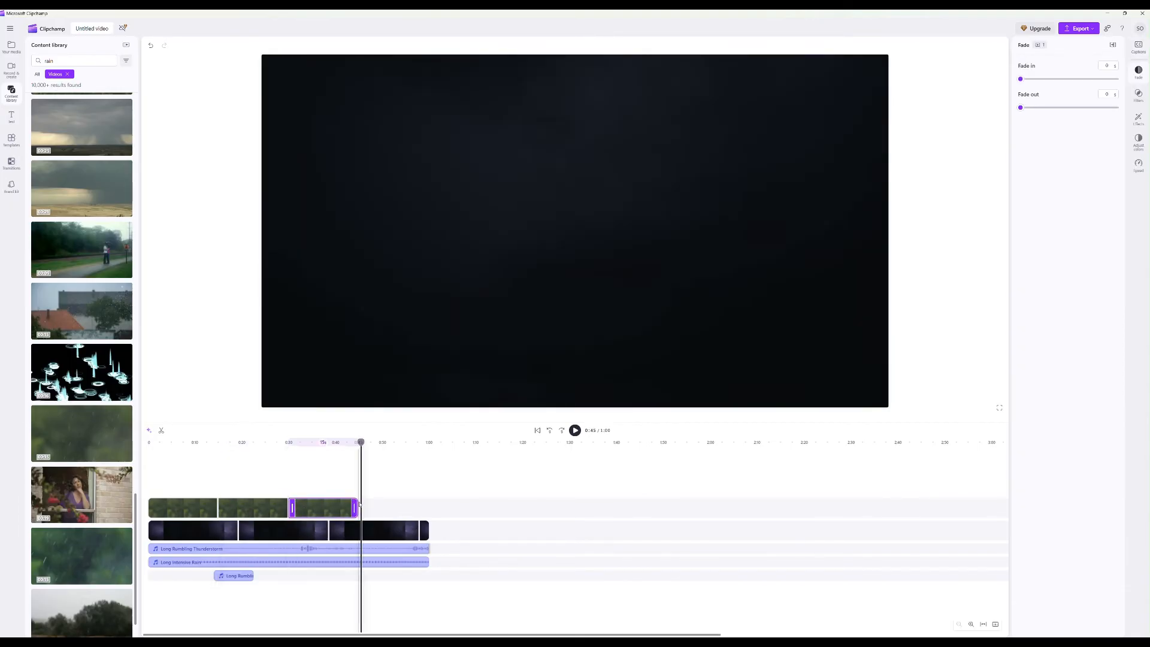
{"action": "key", "text": "ctrl+v"}
{"action": "left_click_drag", "start_coordinate": [387, 508], "coordinate": [385, 508]}
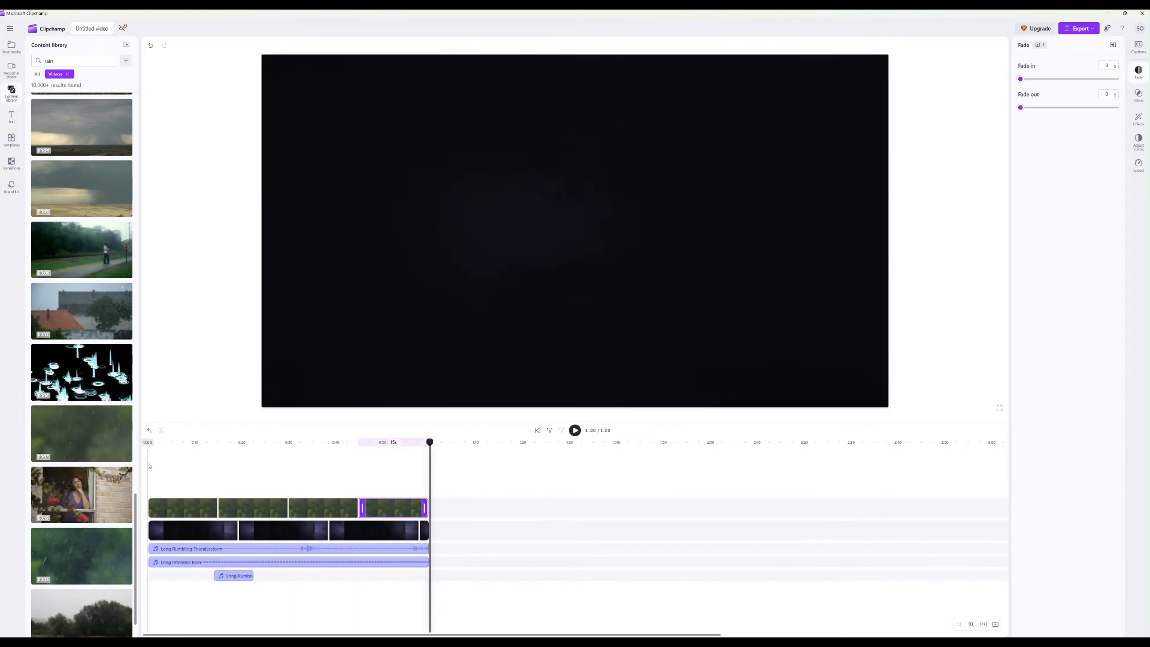
Play the video with the repeated rain overlay from the beginning, then pause it
{"action": "left_click", "coordinate": [149, 466]}
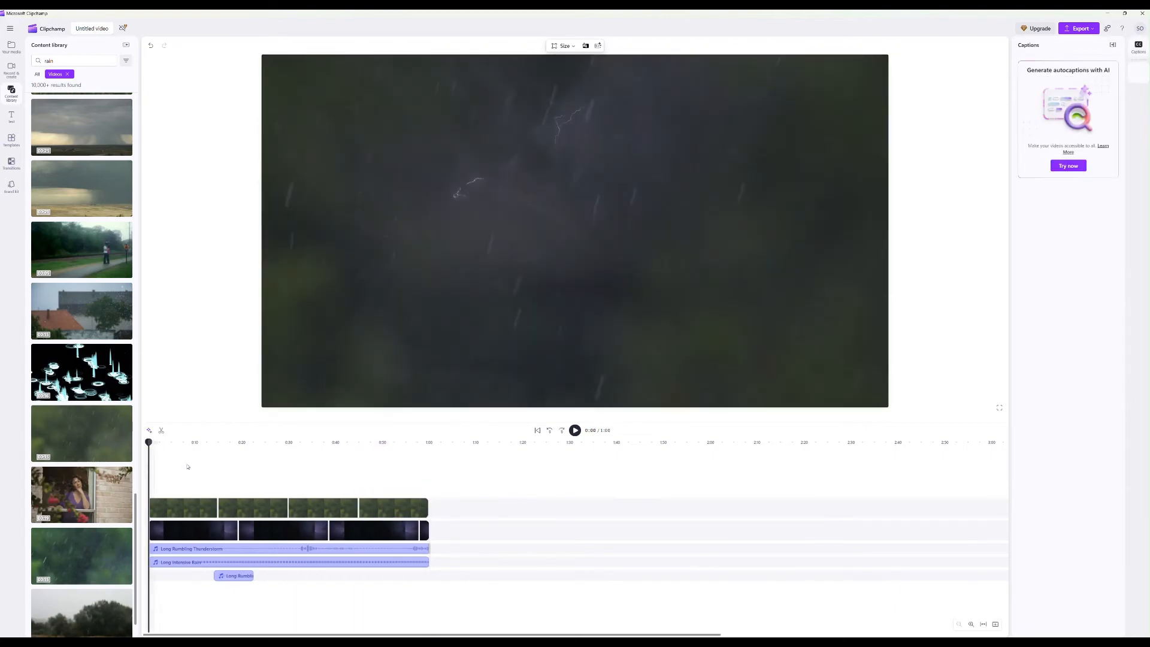
{"action": "left_click", "coordinate": [576, 430]}
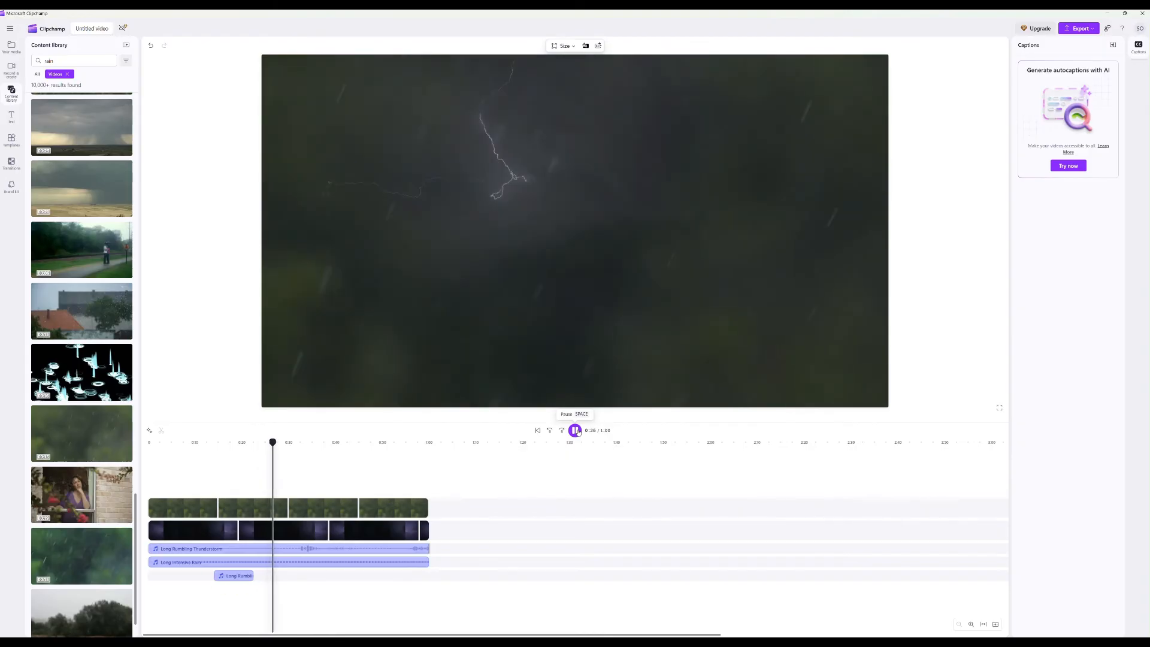
{"action": "left_click", "coordinate": [575, 430]}
Duplicate the short Long Rumbling thunder audio clip and place the copy at about 0:38 on the same track
{"action": "left_click", "coordinate": [233, 576]}
{"action": "left_click", "coordinate": [361, 574]}
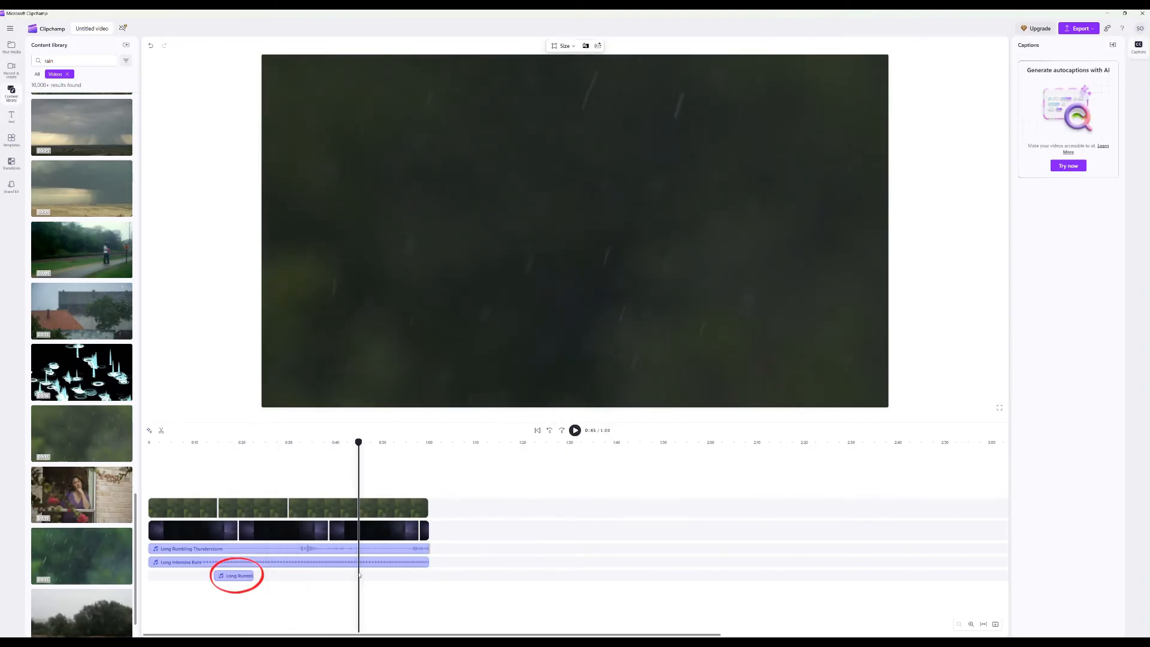
{"action": "key", "text": "ctrl+v"}
{"action": "left_click_drag", "start_coordinate": [376, 577], "coordinate": [372, 577]}
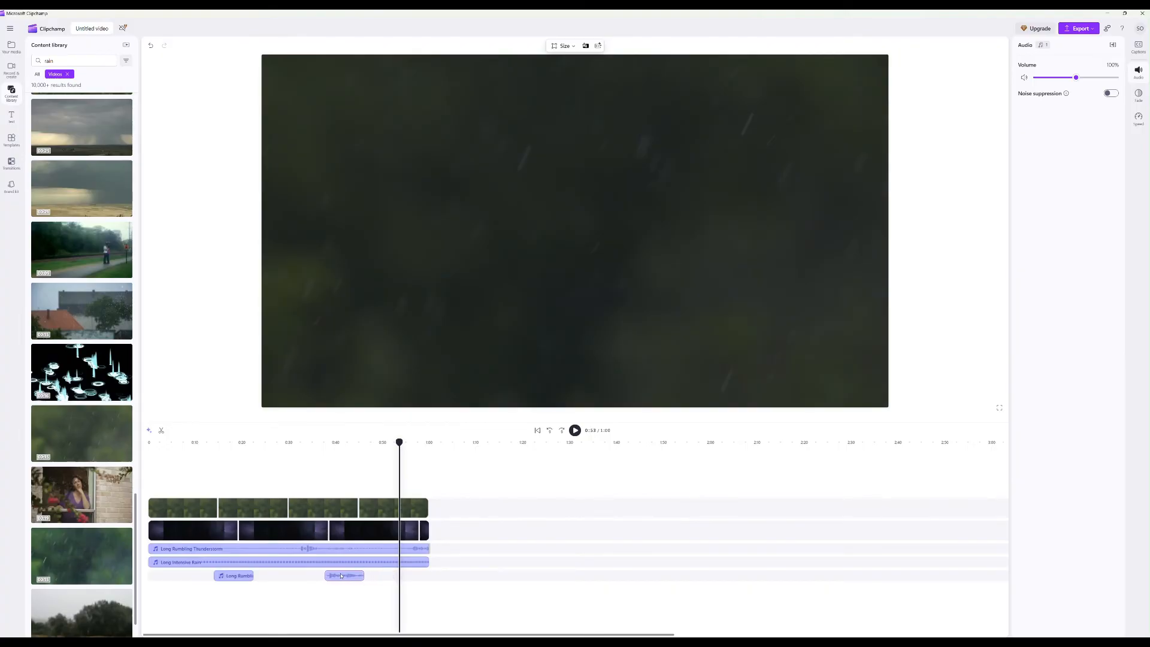
Play the timeline from about 0:30 through the second short thunder clip, then pause
{"action": "left_click", "coordinate": [292, 458]}
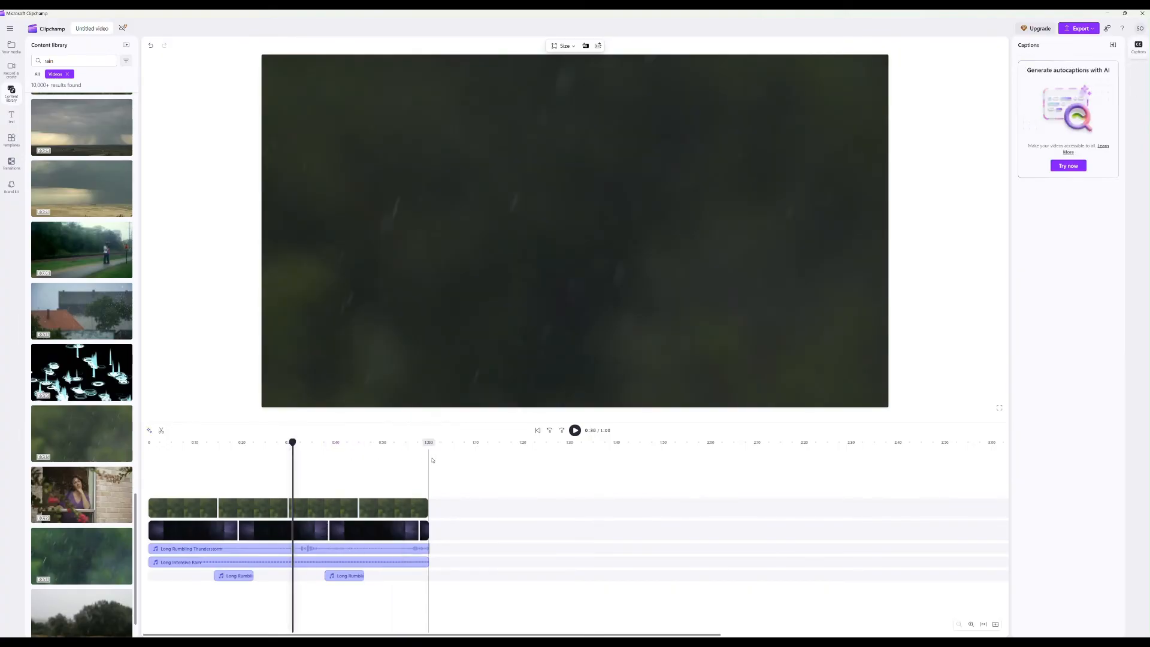
{"action": "left_click", "coordinate": [574, 431]}
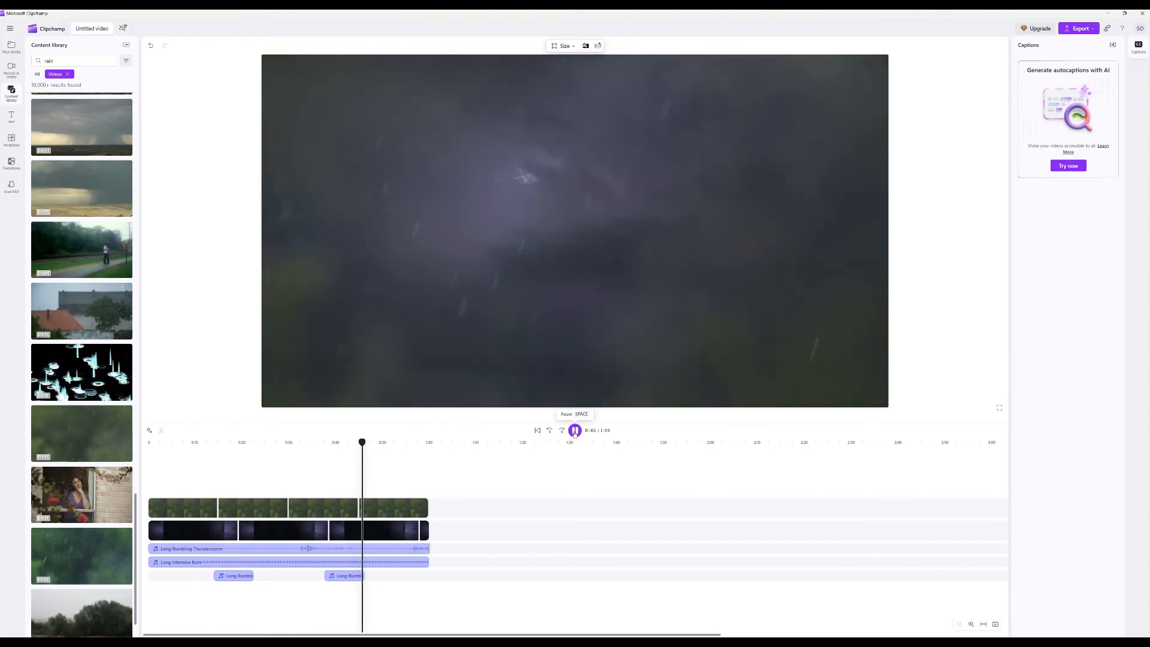
{"action": "left_click", "coordinate": [574, 431]}
Set the second short thunder clip's volume to 127% and play that section from about 0:32
{"action": "left_click", "coordinate": [349, 578]}
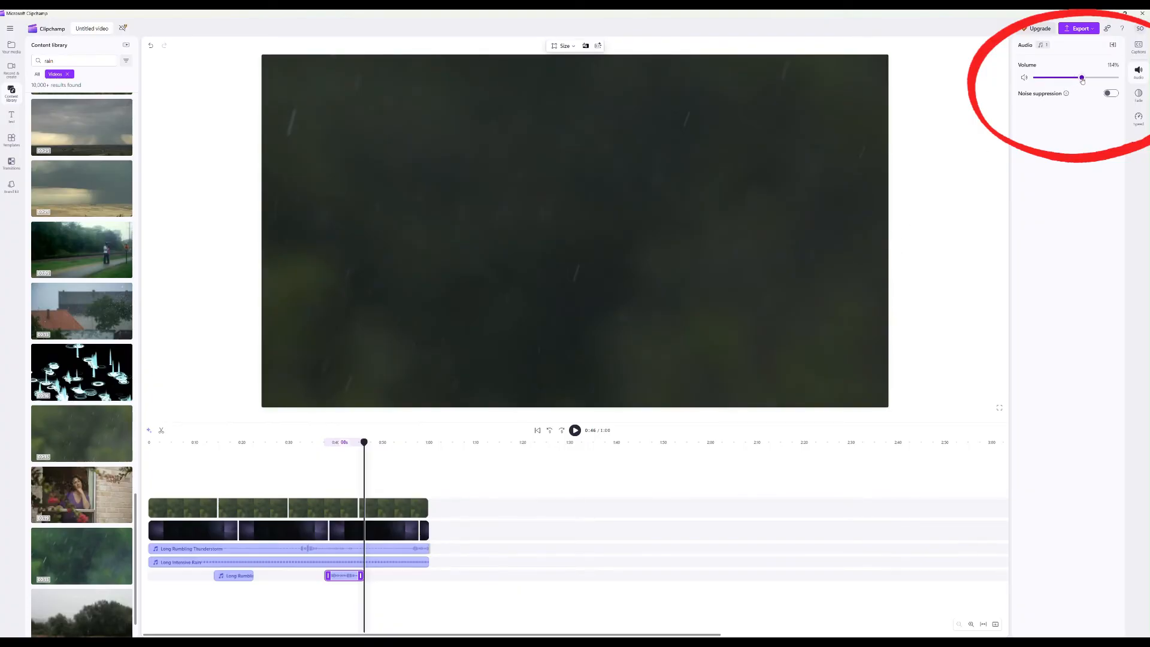
{"action": "left_click_drag", "start_coordinate": [1084, 80], "coordinate": [1088, 80]}
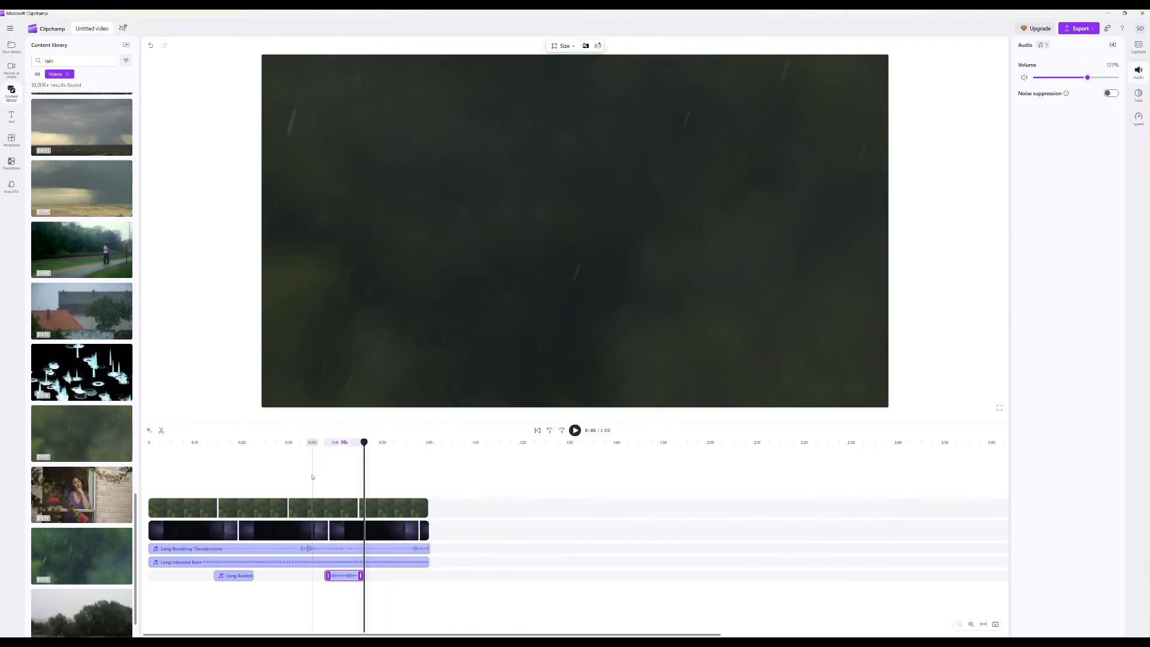
{"action": "left_click", "coordinate": [312, 477]}
{"action": "left_click", "coordinate": [301, 473]}
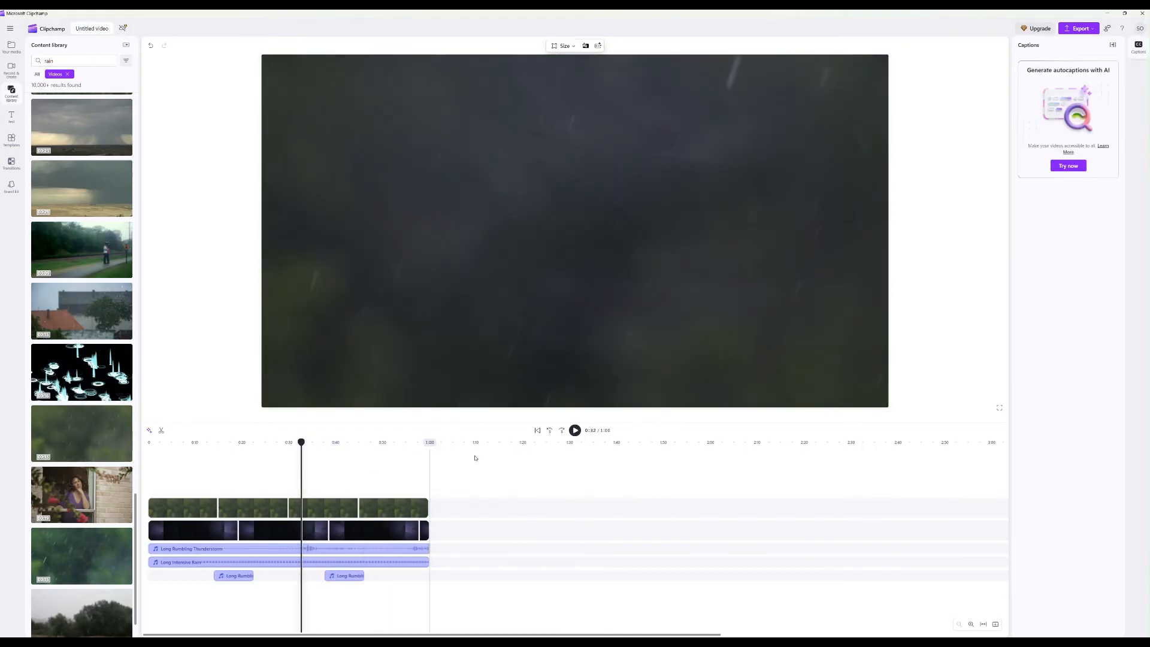
{"action": "left_click", "coordinate": [575, 431]}
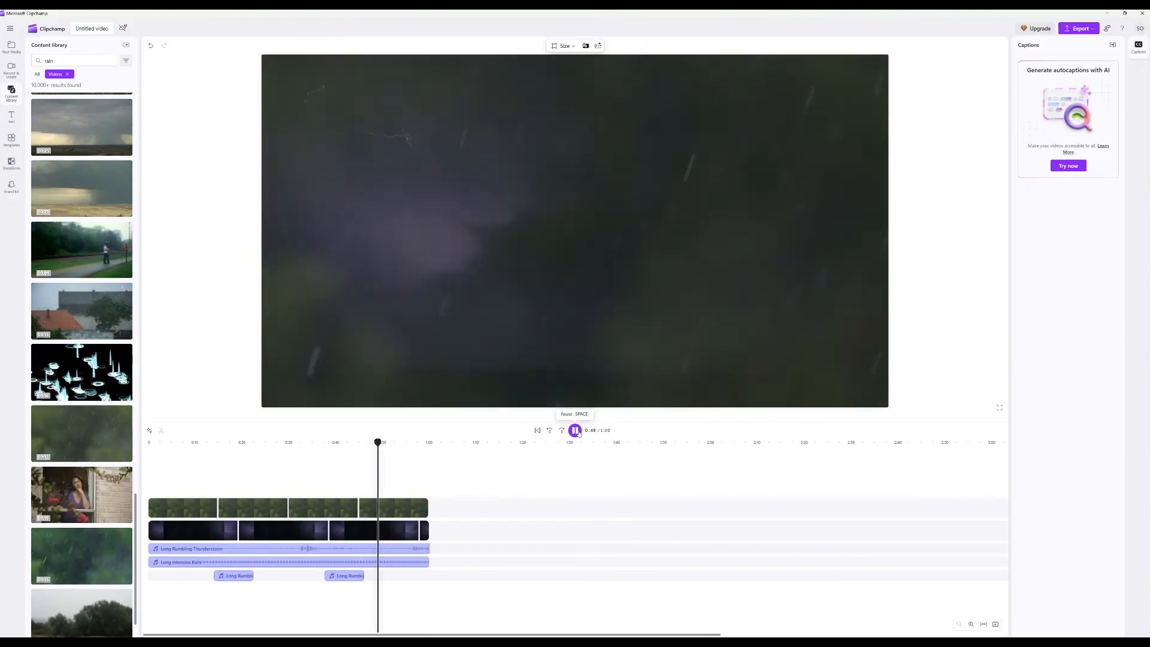
{"action": "left_click", "coordinate": [575, 430]}
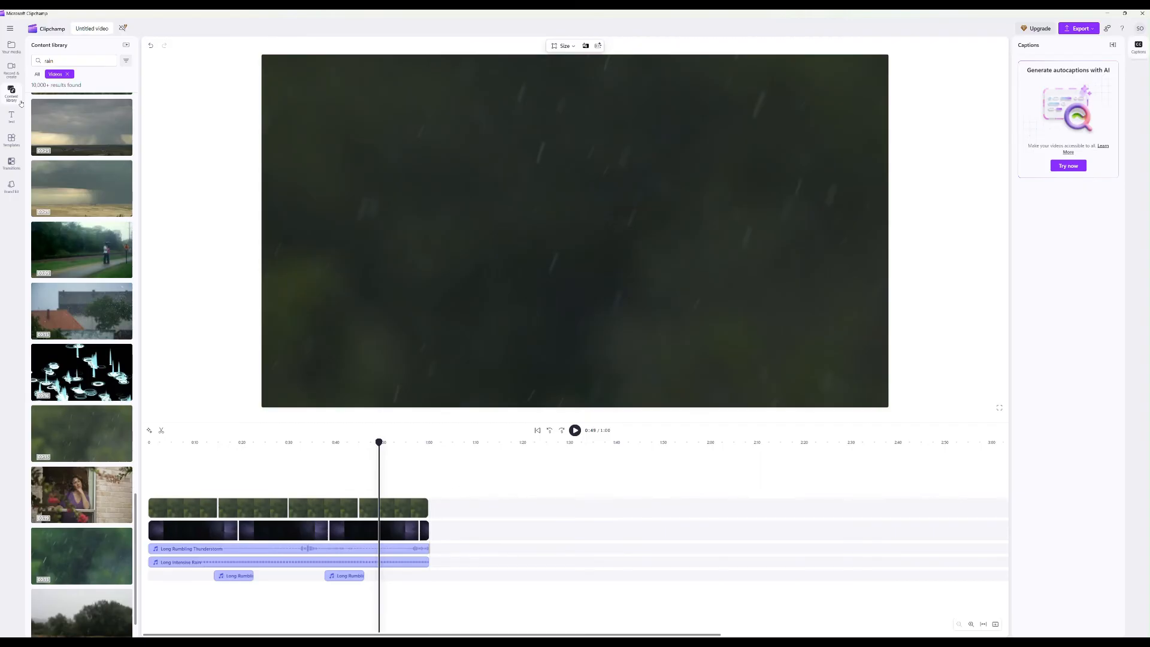
Add the Creator text style above the rain clips at the timeline's start and move it to the top of the frame
{"action": "left_click", "coordinate": [11, 116]}
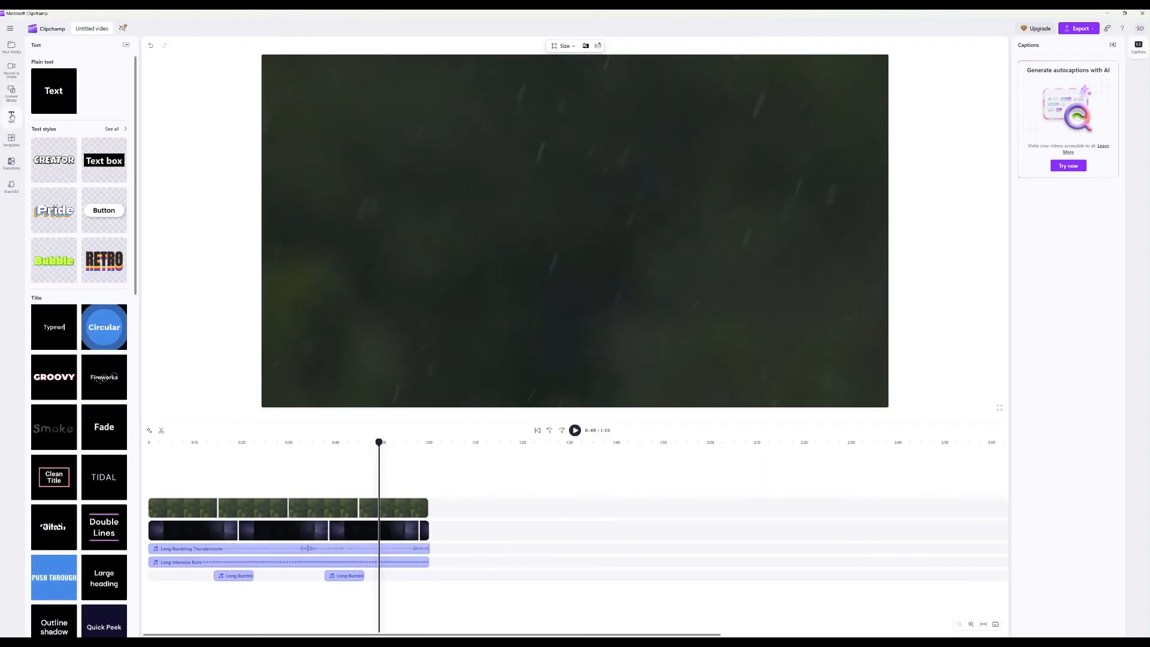
{"action": "mouse_move", "coordinate": [74, 113]}
{"action": "mouse_move", "coordinate": [47, 164]}
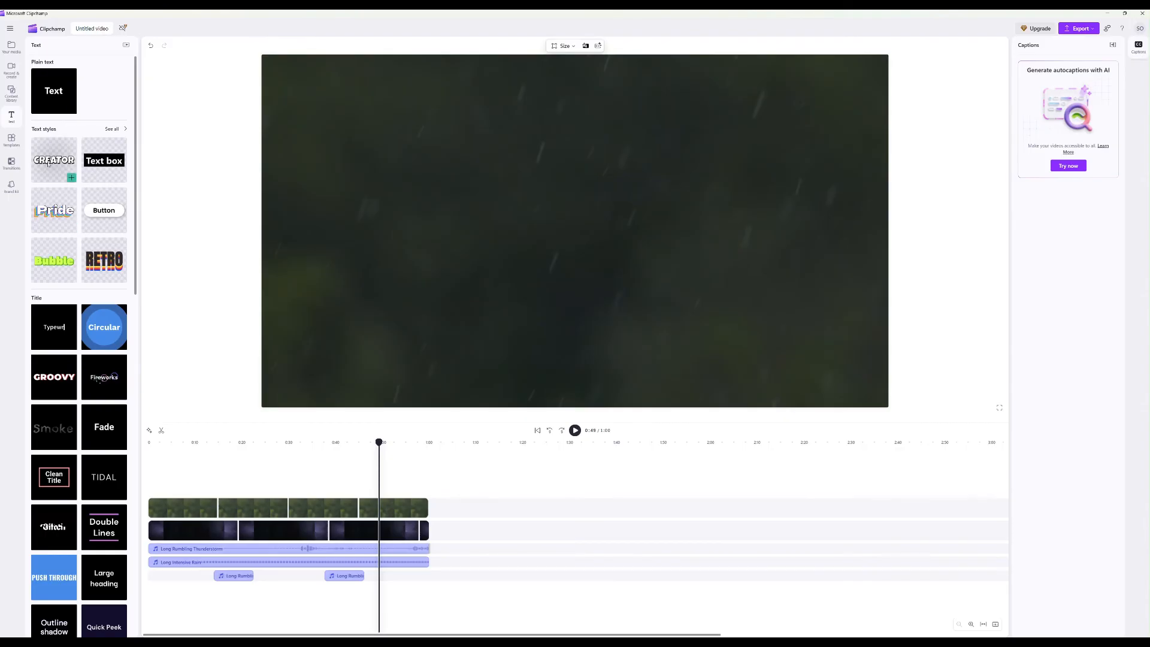
{"action": "left_click_drag", "start_coordinate": [58, 181], "coordinate": [166, 467]}
{"action": "left_click", "coordinate": [157, 464]}
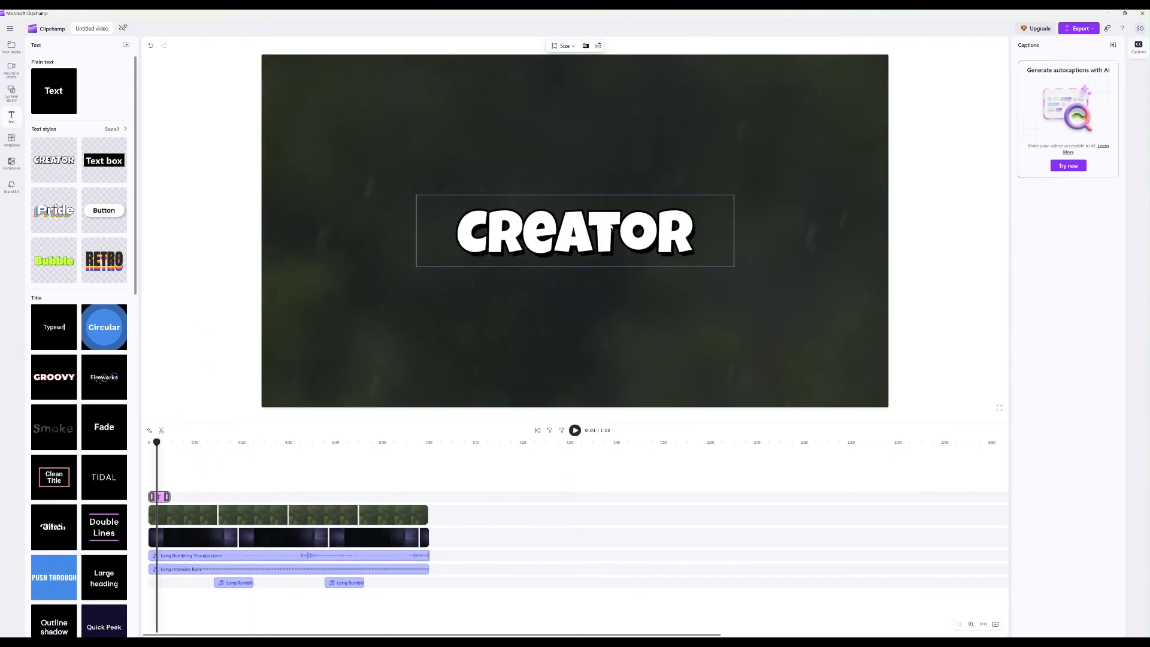
{"action": "left_click_drag", "start_coordinate": [611, 226], "coordinate": [607, 94]}
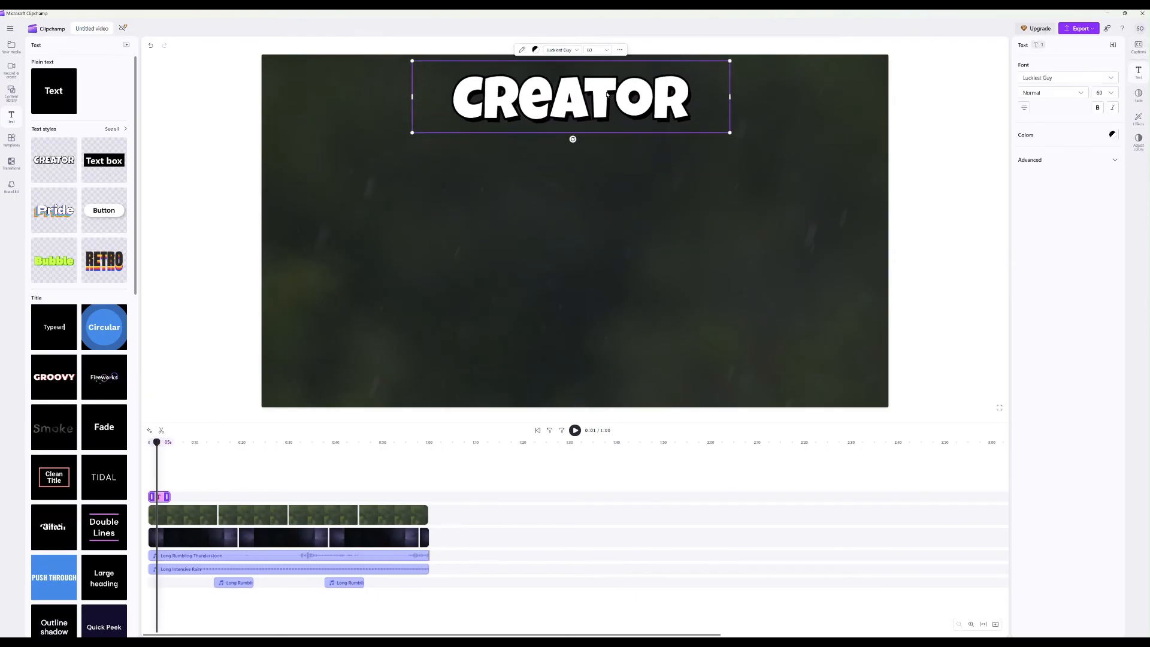
Replace the title's placeholder text with "MIDNIGHT RAINFALL"
{"action": "double_click", "coordinate": [607, 94]}
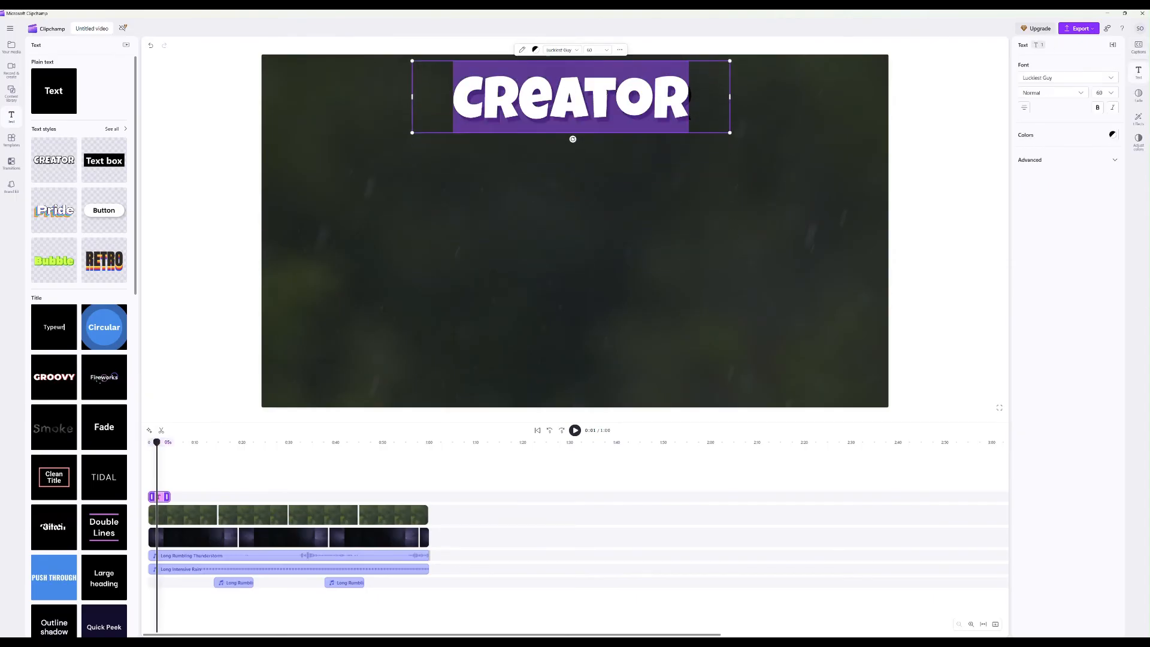
{"action": "type", "text": "MI"}
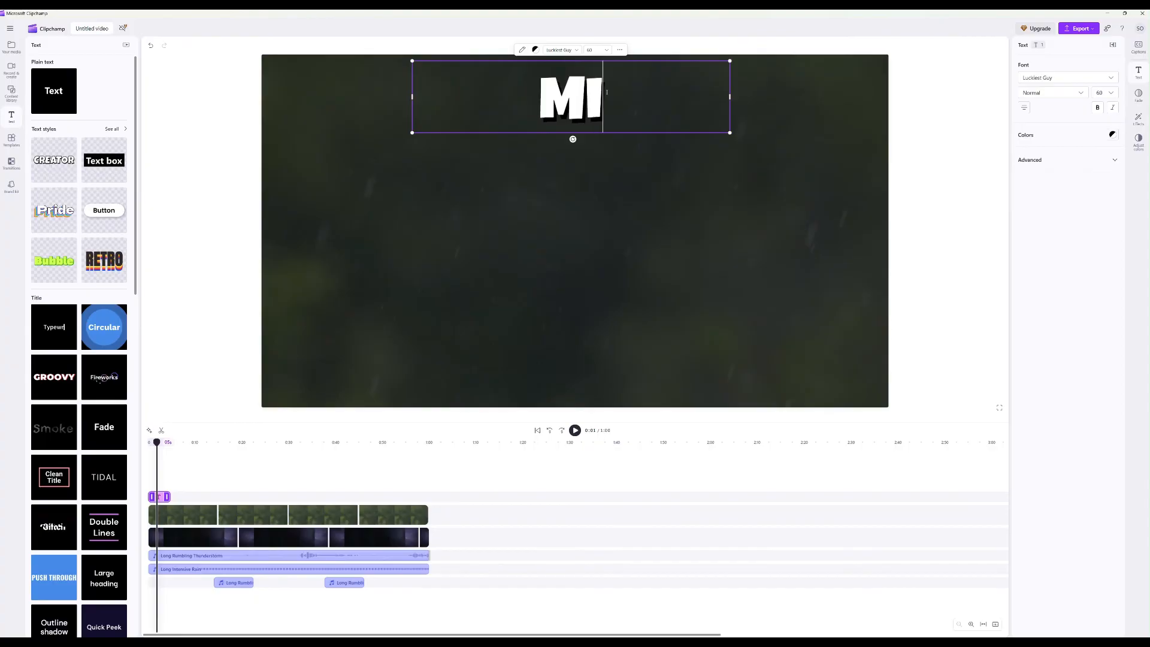
{"action": "type", "text": "DNIGHT"}
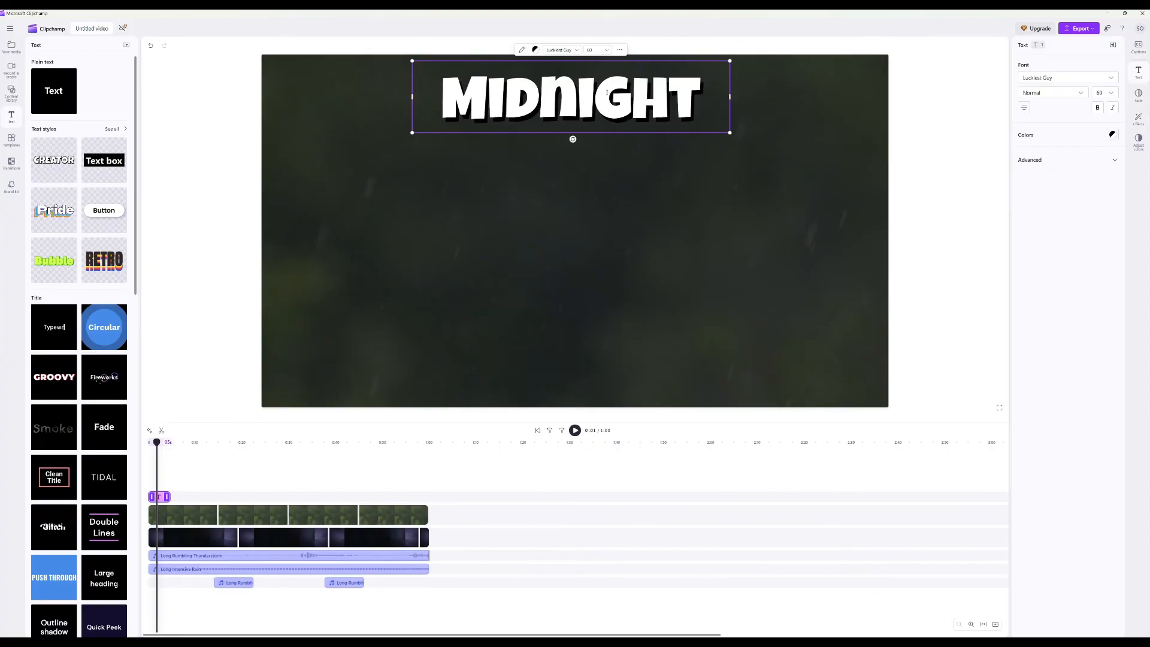
{"action": "type", "text": " RAIN"}
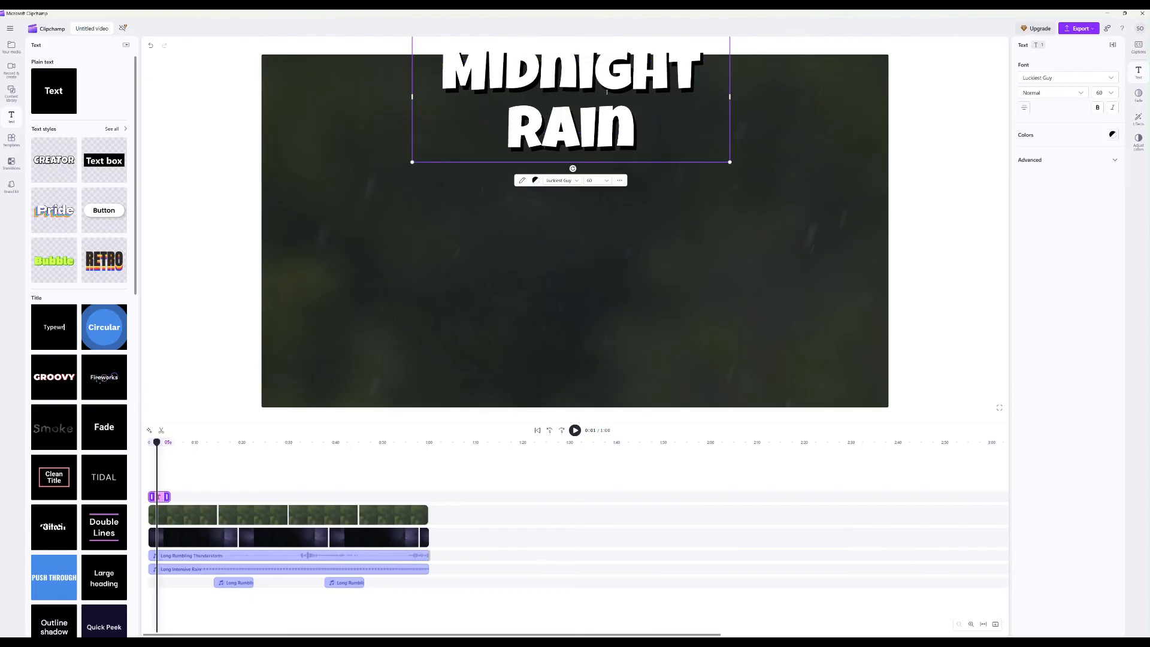
{"action": "type", "text": "FALL"}
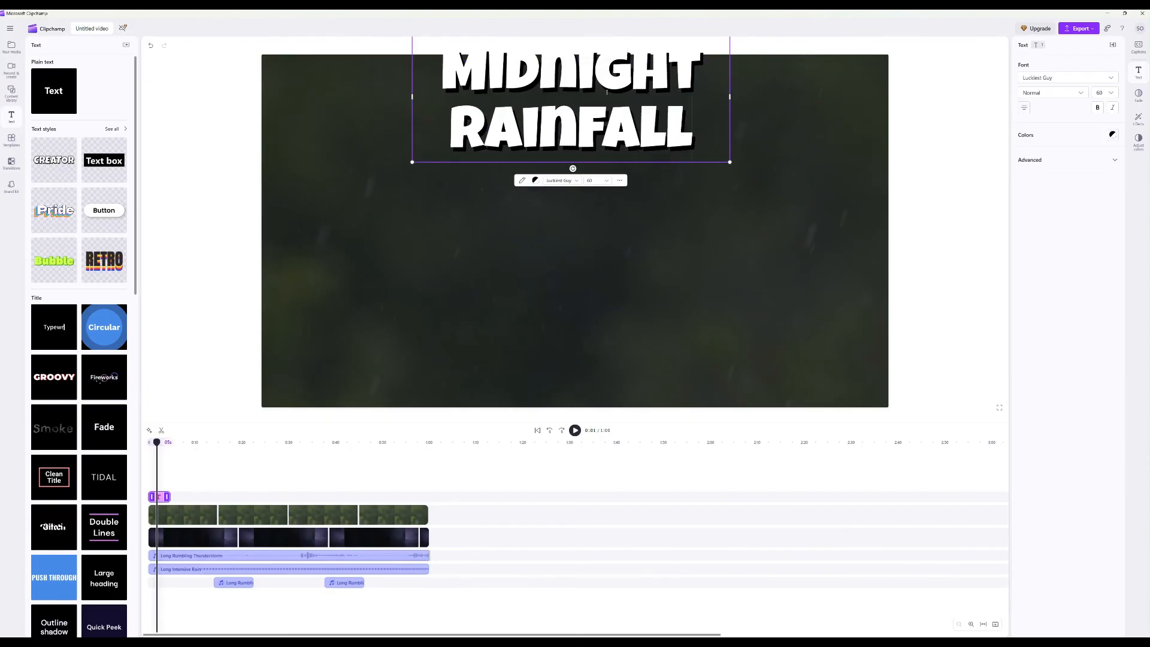
Set the "MIDNIGHT RAINFALL" title's font size to 28 and move it slightly up toward the frame's upper edge
{"action": "left_click", "coordinate": [607, 181]}
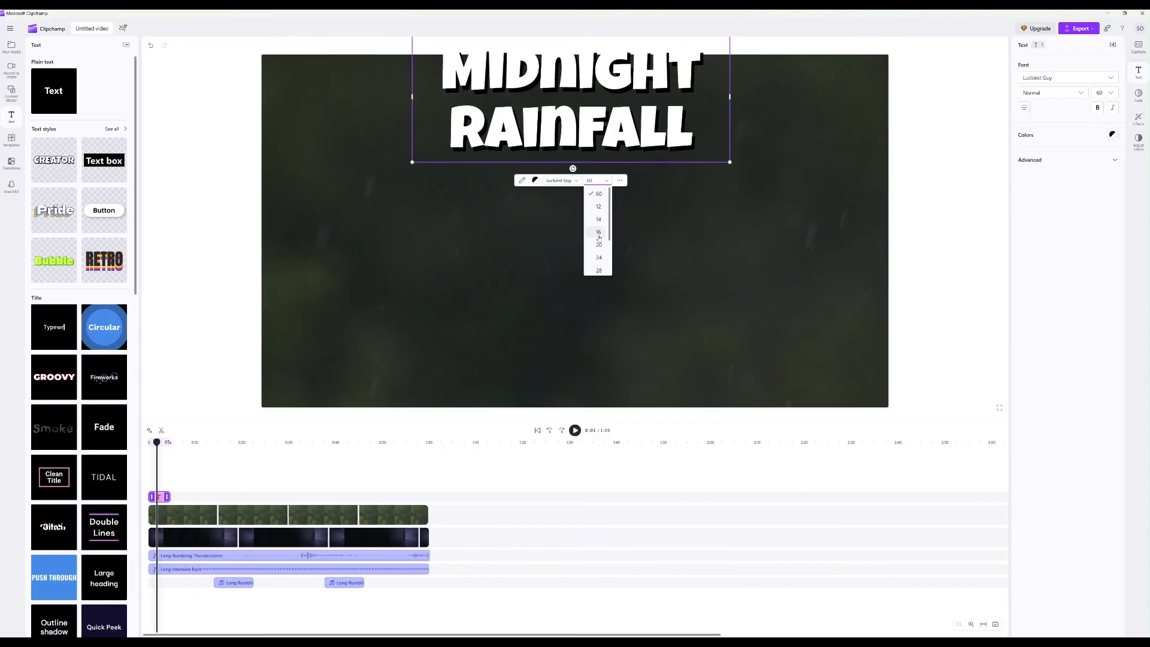
{"action": "left_click", "coordinate": [599, 246]}
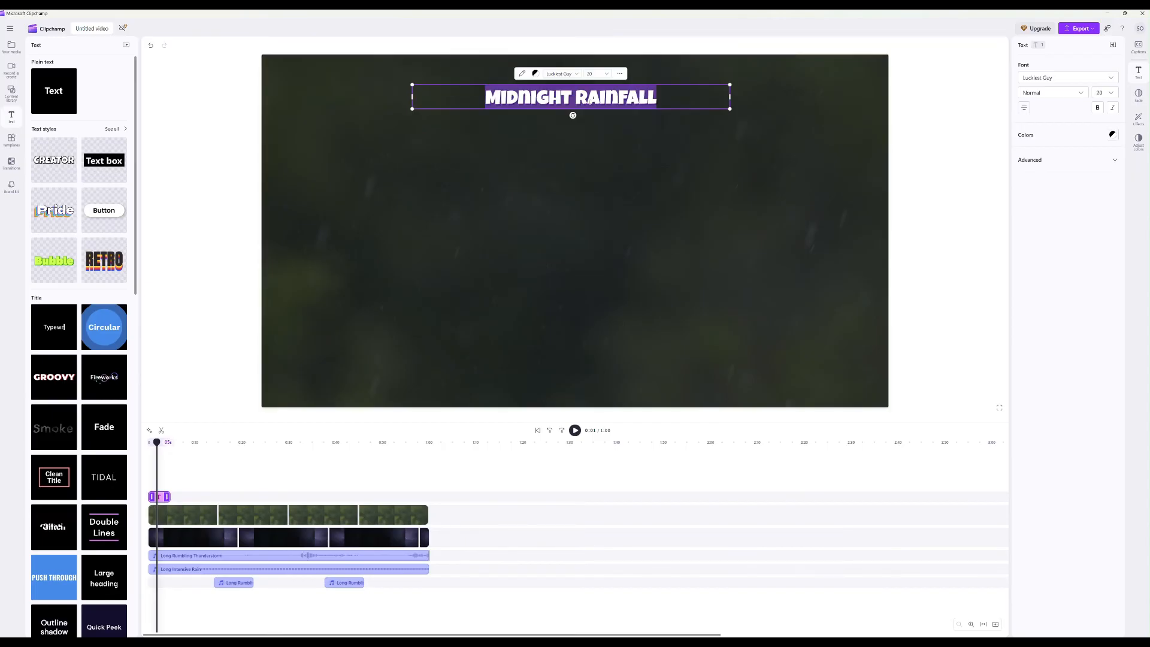
{"action": "left_click", "coordinate": [607, 74]}
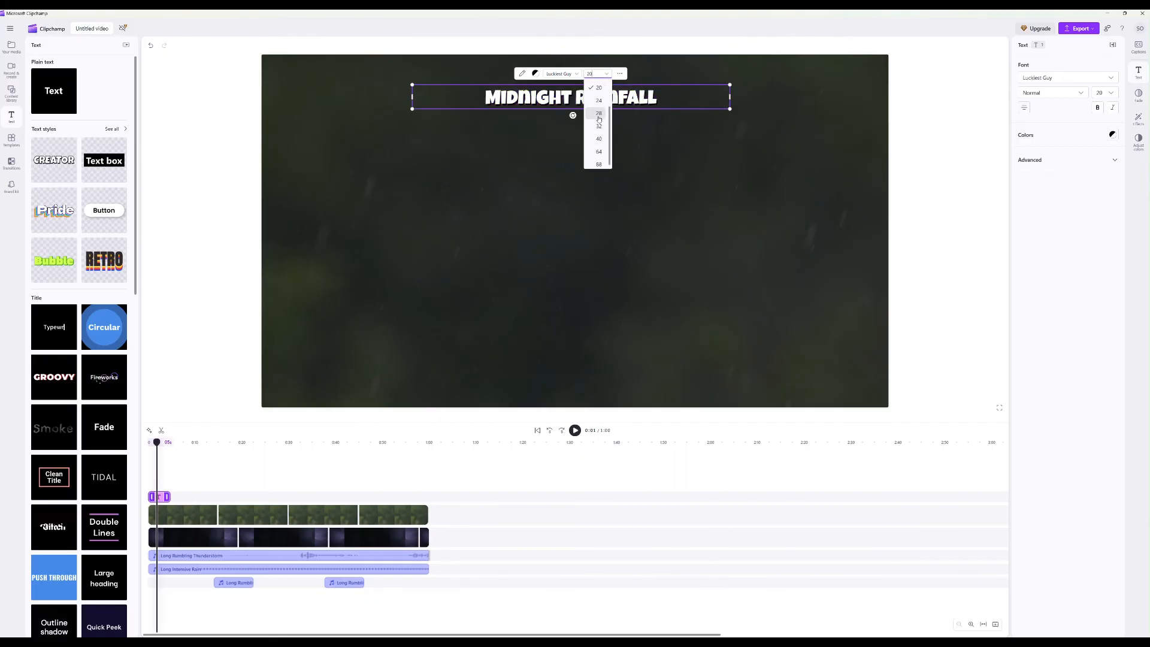
{"action": "left_click", "coordinate": [599, 115]}
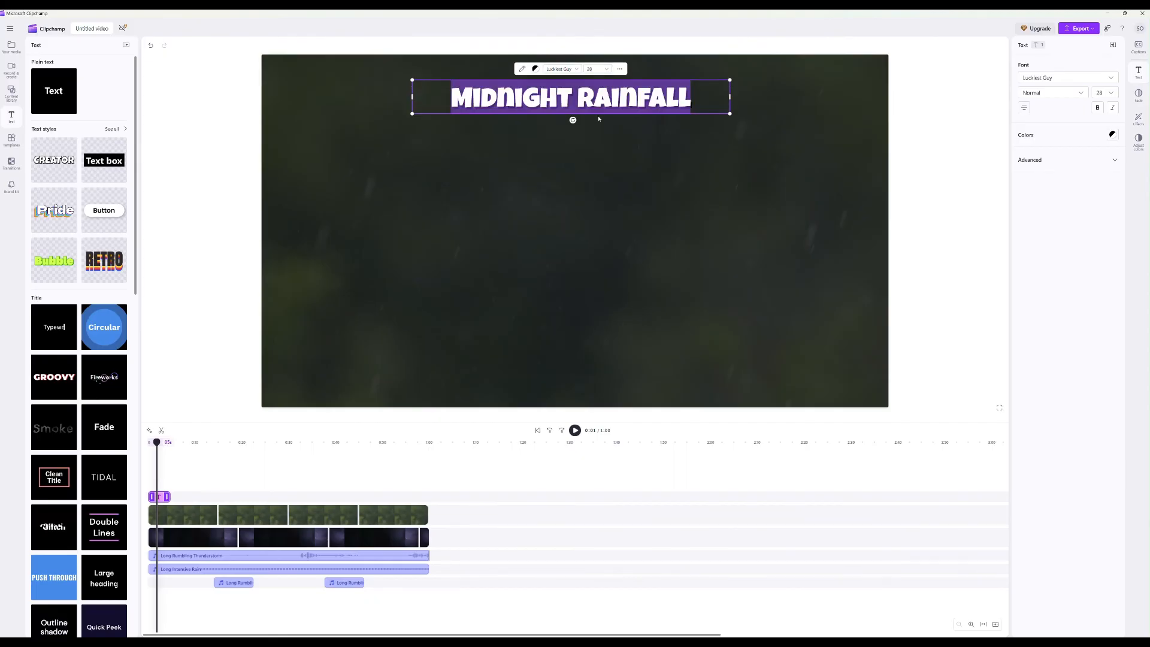
{"action": "left_click", "coordinate": [512, 139]}
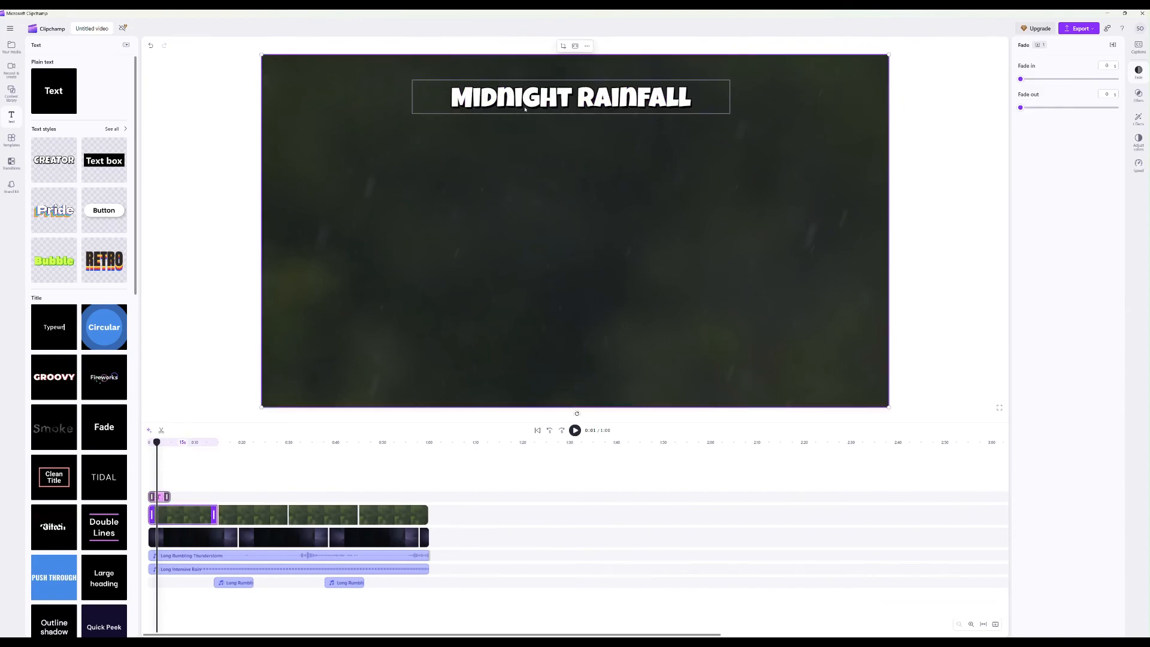
{"action": "left_click_drag", "start_coordinate": [525, 109], "coordinate": [521, 88]}
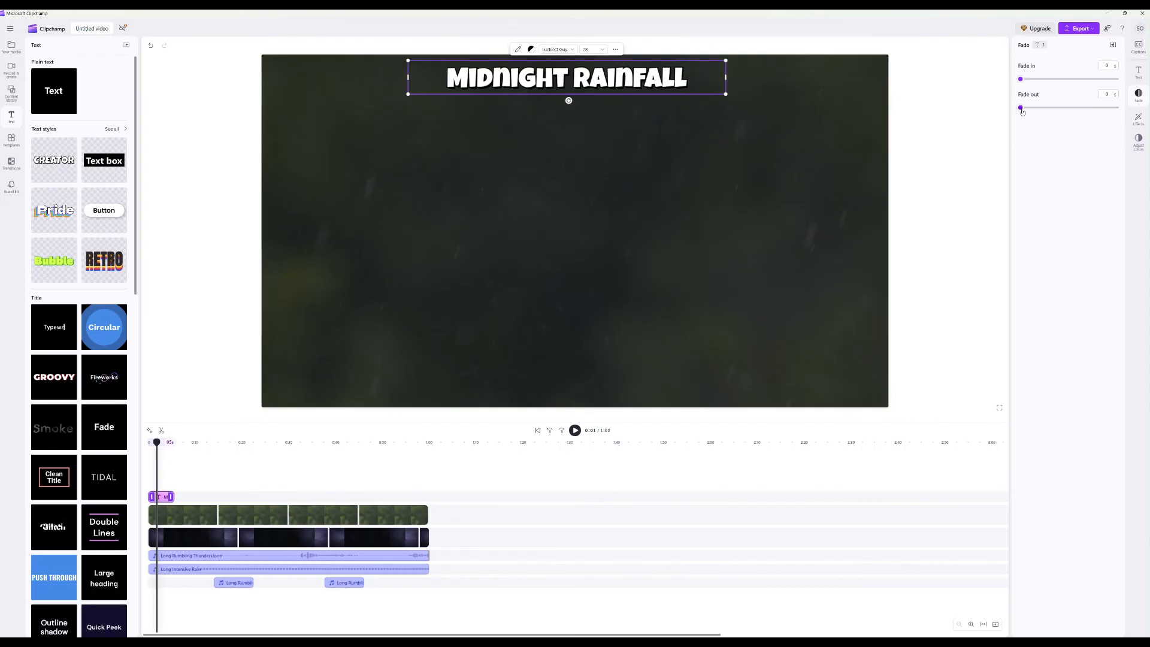
Give the title a short fade-out and play the timeline from about 0:01 to about 0:17
{"action": "left_click_drag", "start_coordinate": [1022, 110], "coordinate": [1037, 109]}
{"action": "left_click", "coordinate": [575, 430]}
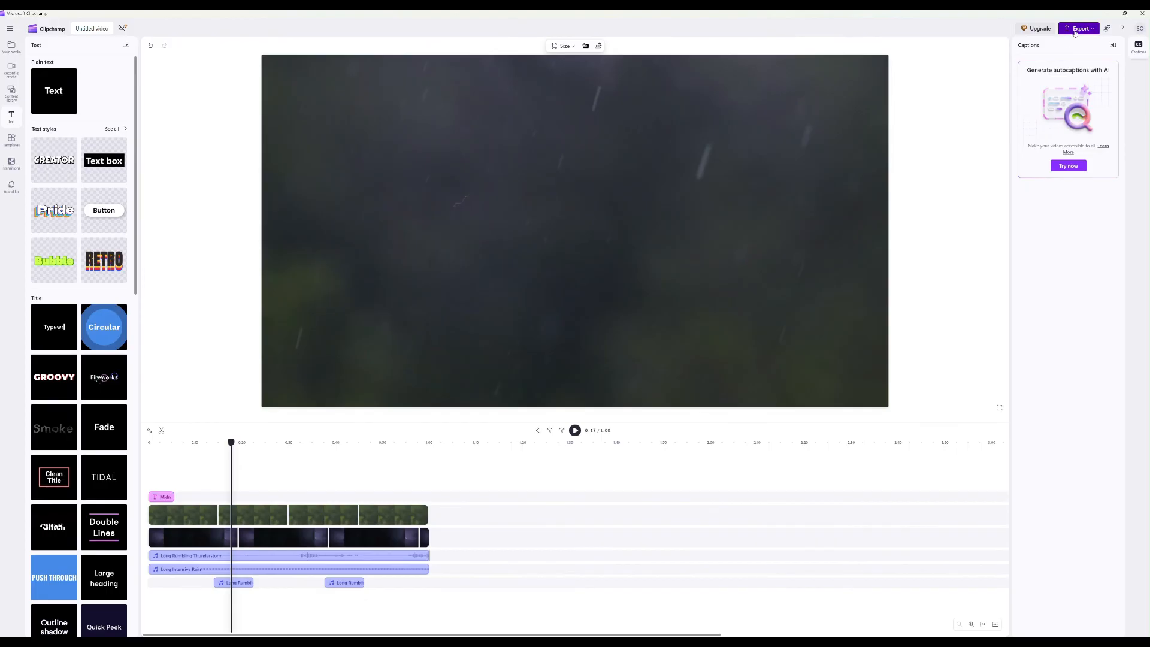
Export the video at 1080p and name it "Midnight Rainfall"
{"action": "left_click", "coordinate": [1075, 33]}
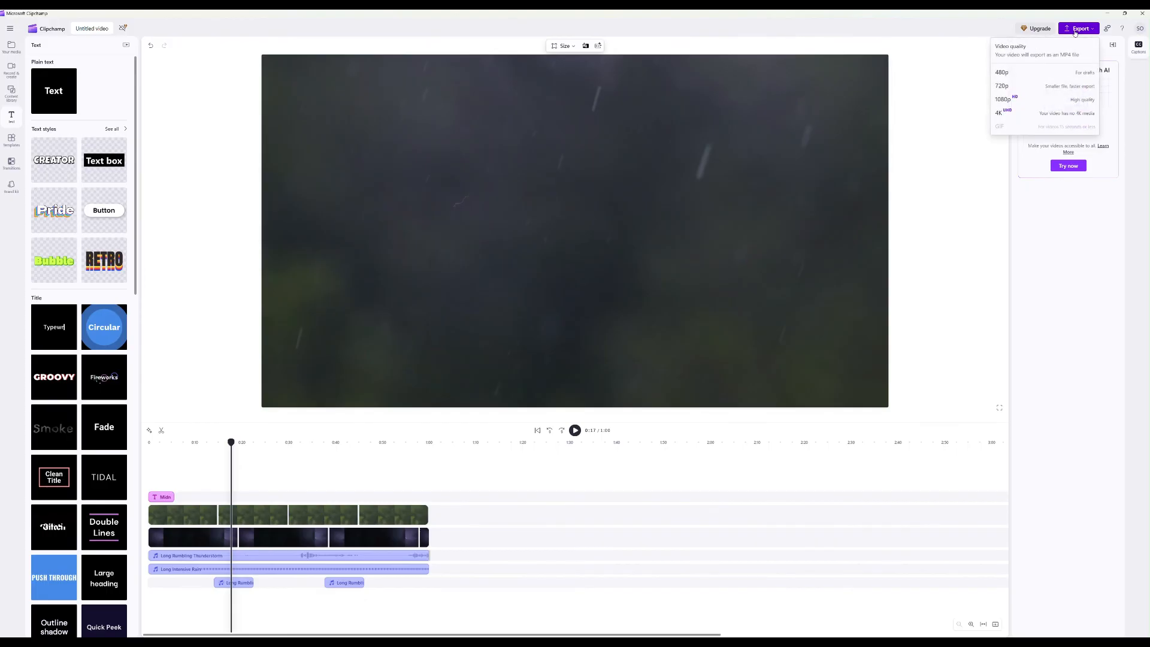
{"action": "left_click", "coordinate": [1053, 101]}
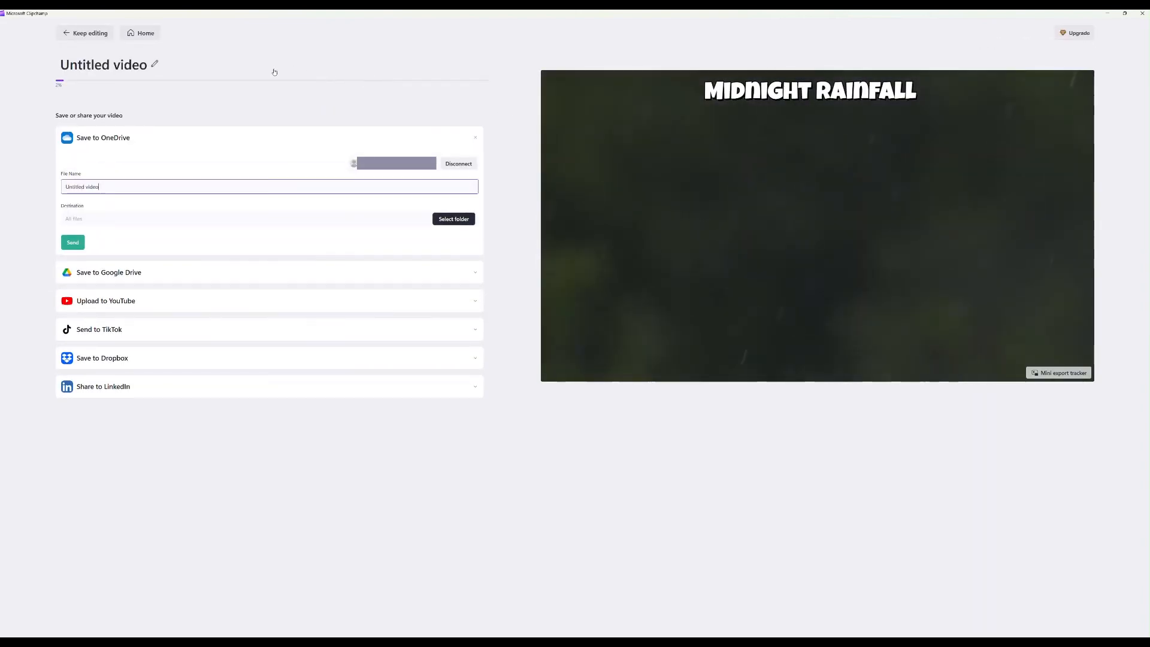
{"action": "left_click", "coordinate": [109, 66]}
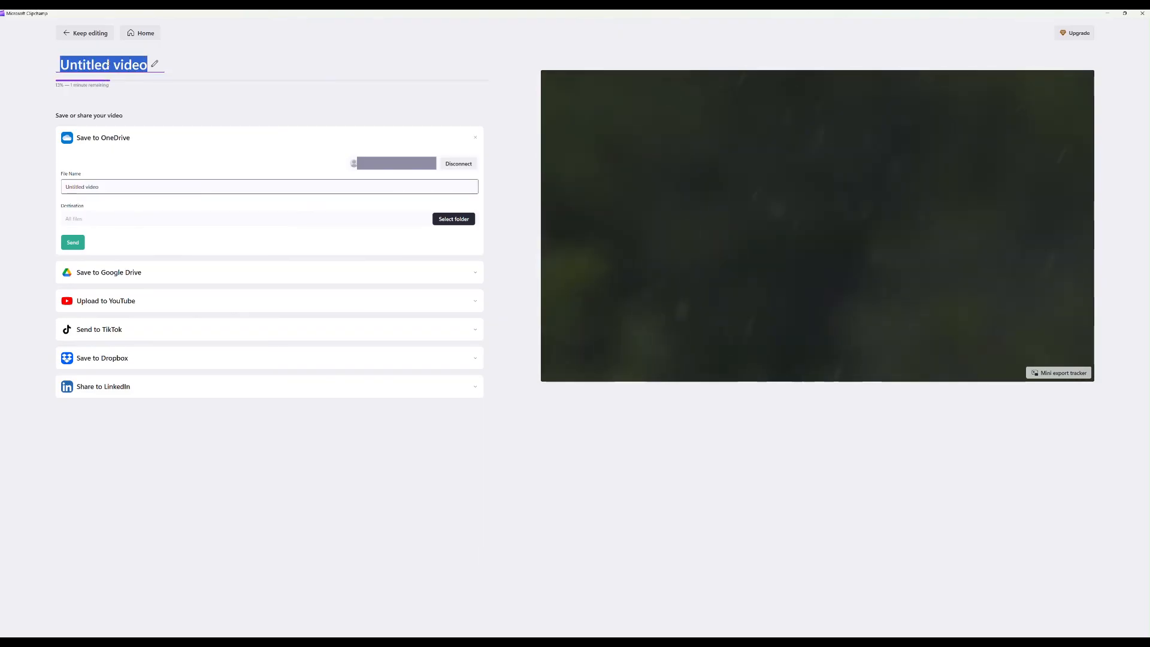
{"action": "type", "text": "m"}
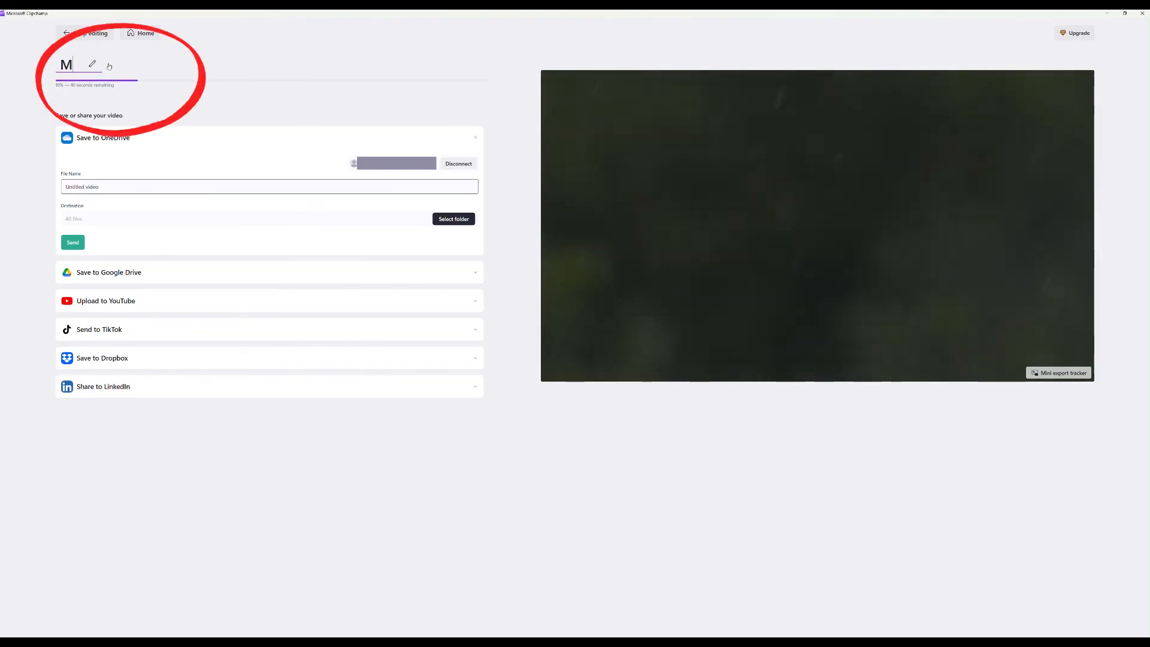
{"action": "type", "text": "idnight "}
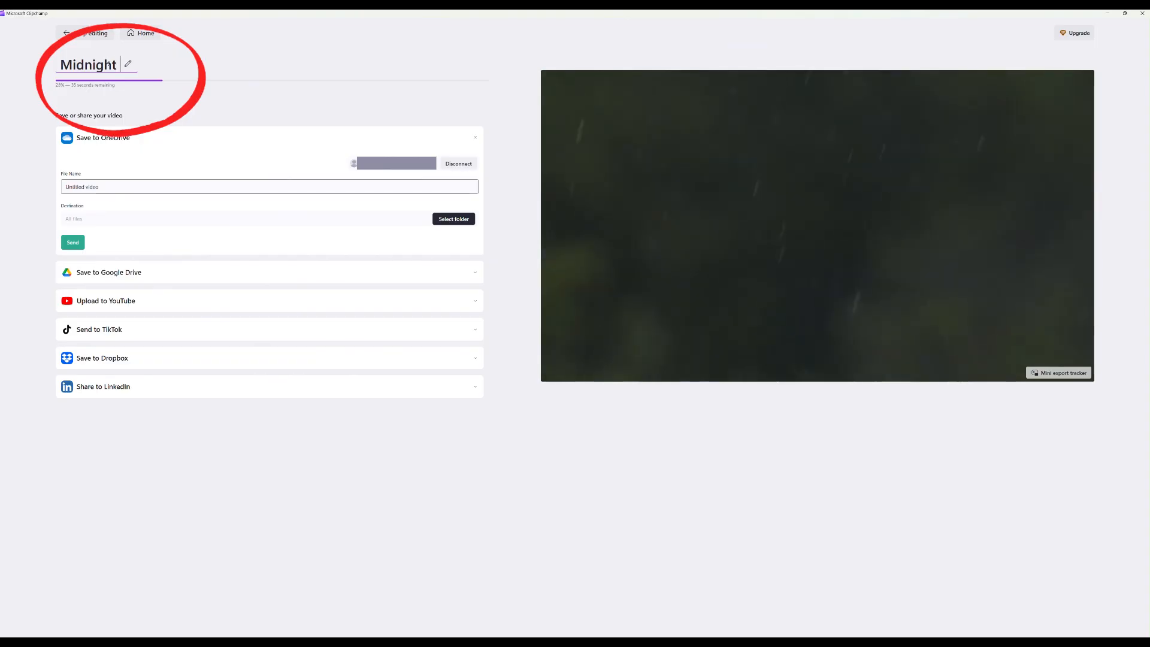
{"action": "type", "text": "Rainfal"}
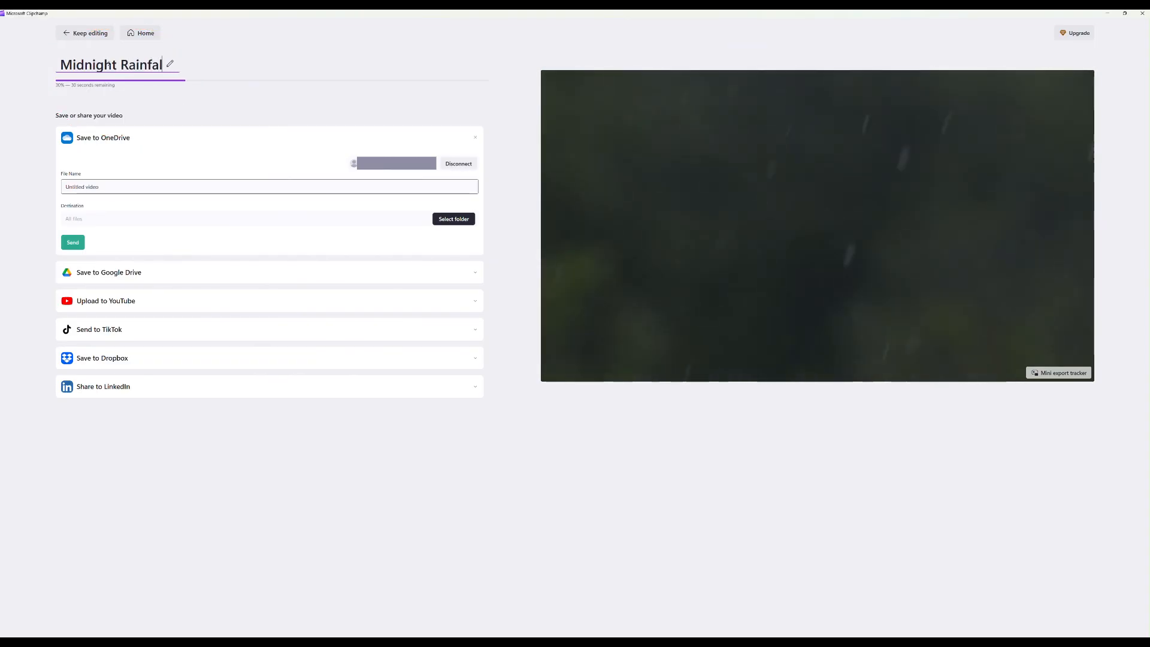
{"action": "type", "text": "l"}
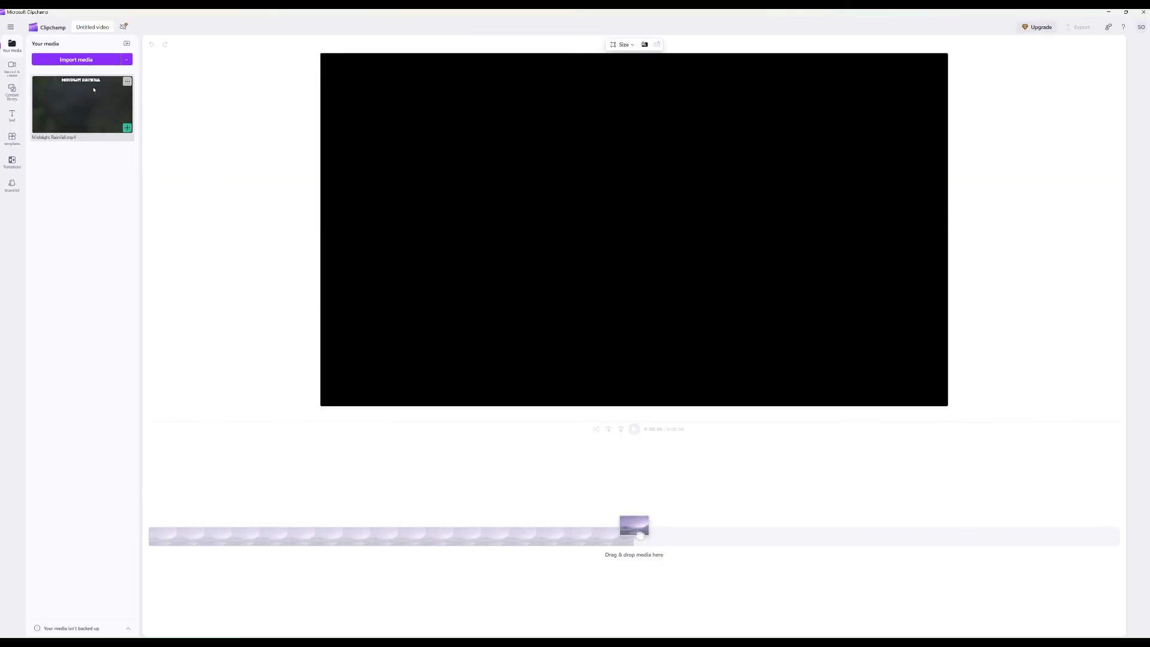
Add Midnight Rainfall.mp4 to the new project's timeline, then split it at about 0:06.7, just after the title fades out
{"action": "left_click_drag", "start_coordinate": [81, 96], "coordinate": [213, 551]}
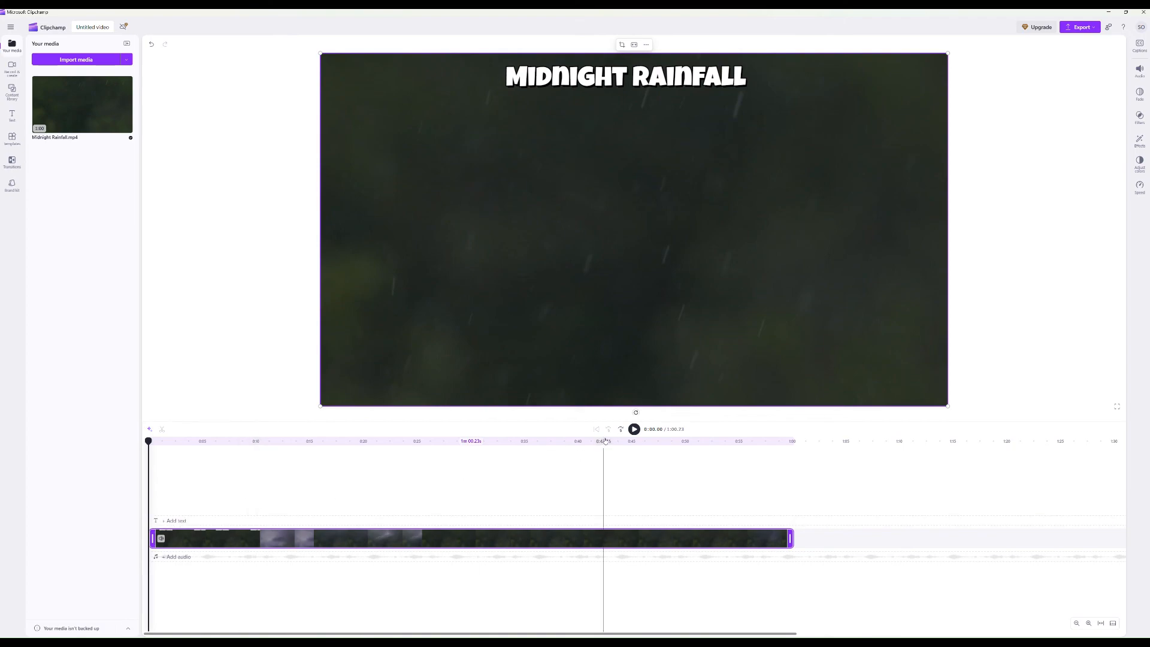
{"action": "left_click", "coordinate": [633, 430]}
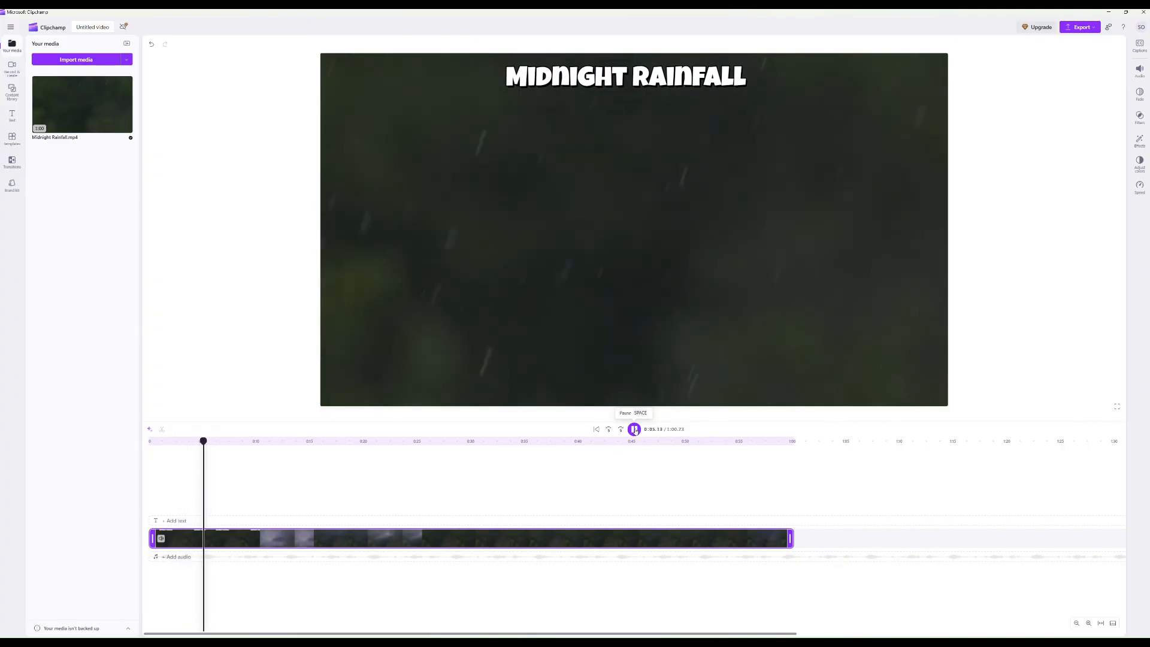
{"action": "left_click", "coordinate": [634, 430]}
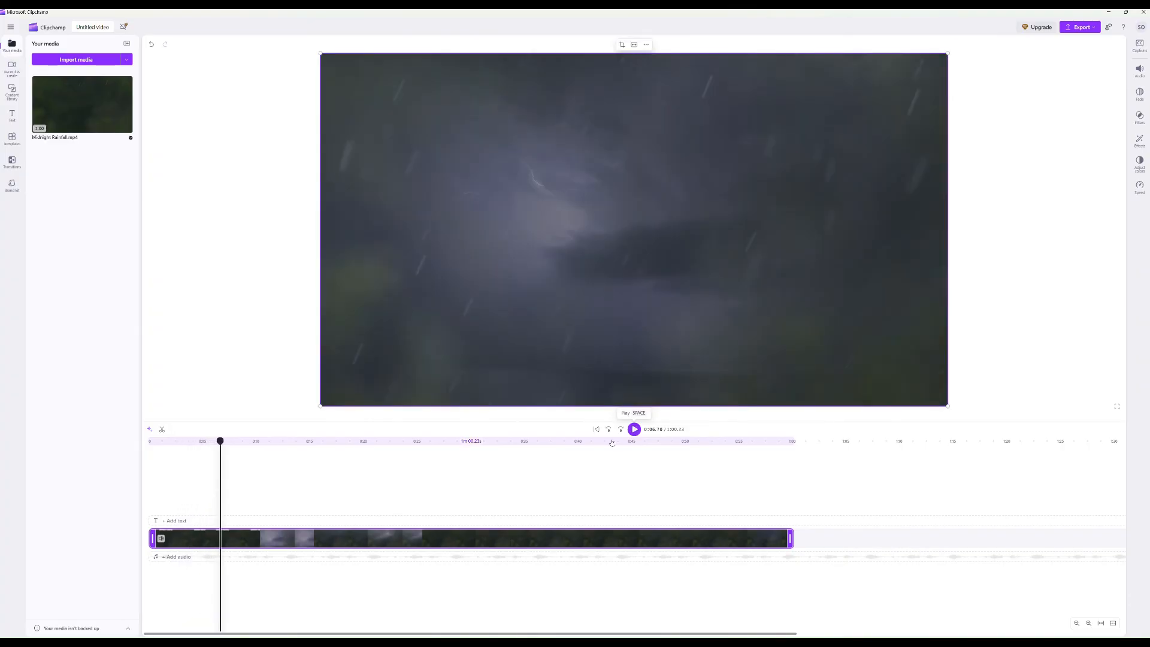
{"action": "right_click", "coordinate": [237, 540]}
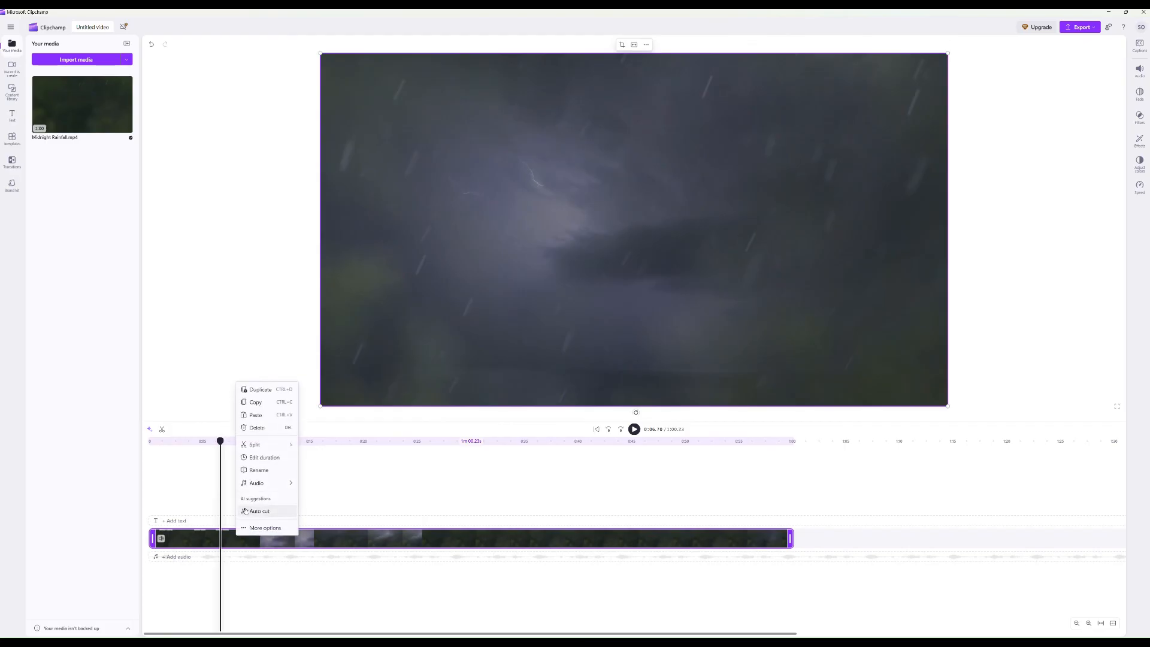
{"action": "left_click", "coordinate": [255, 445]}
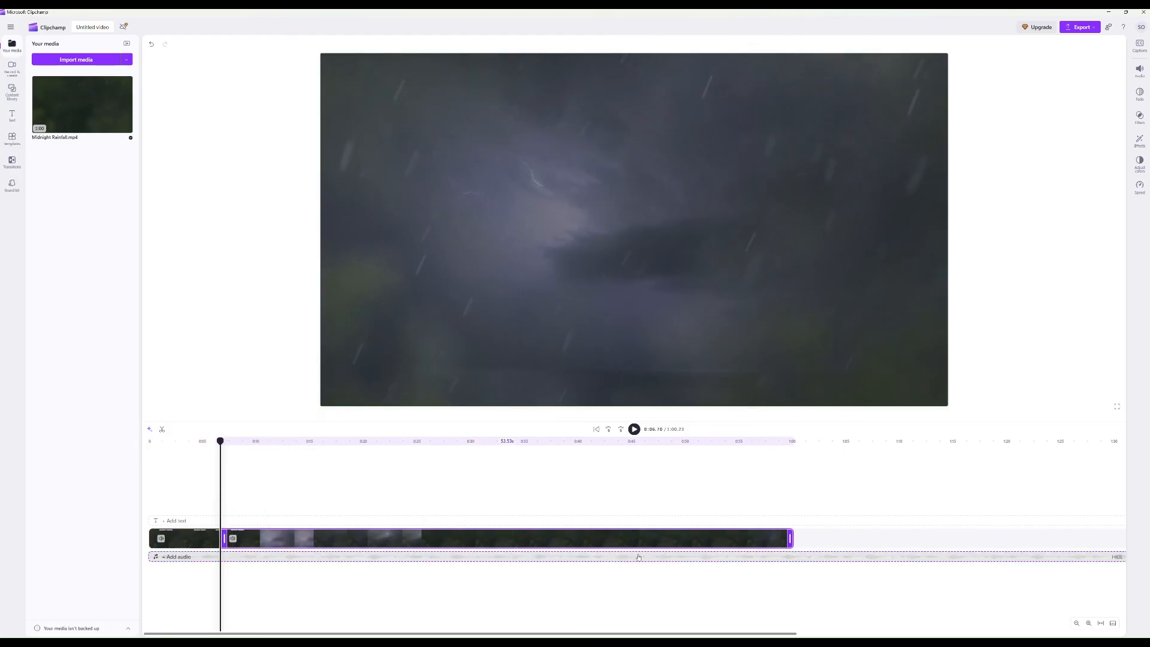
Paste copies of the title-free second part repeatedly after the timeline's end until the video is about 18:50 long
{"action": "scroll", "coordinate": [436, 571], "scroll_direction": "down", "scroll_amount": 1}
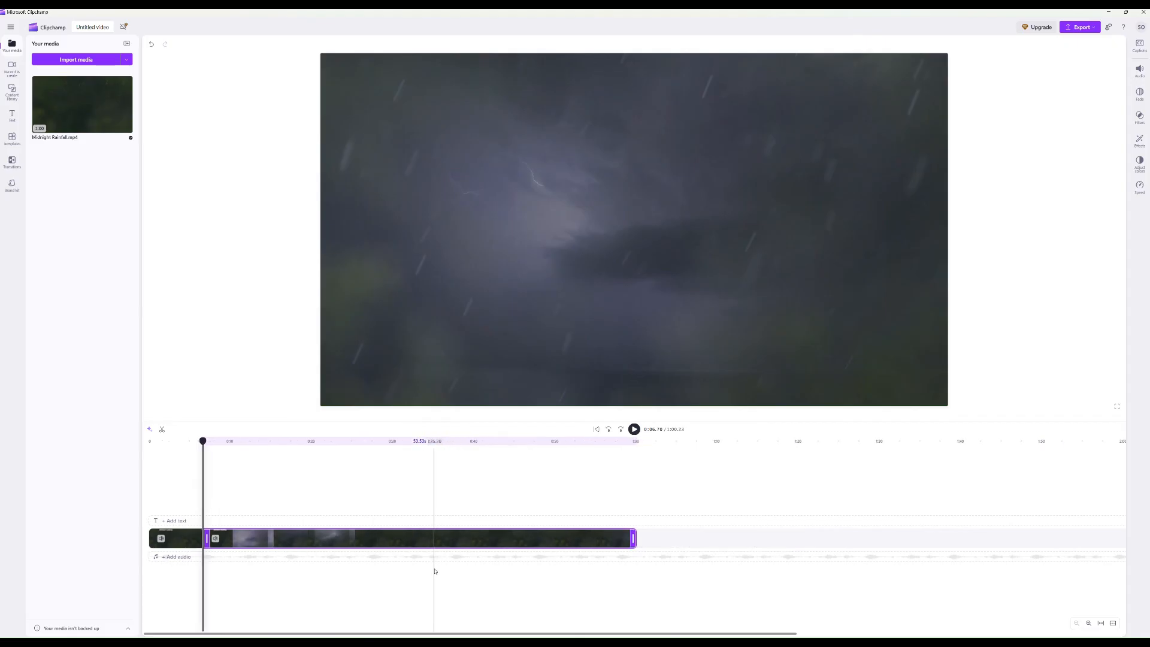
{"action": "left_click", "coordinate": [641, 541]}
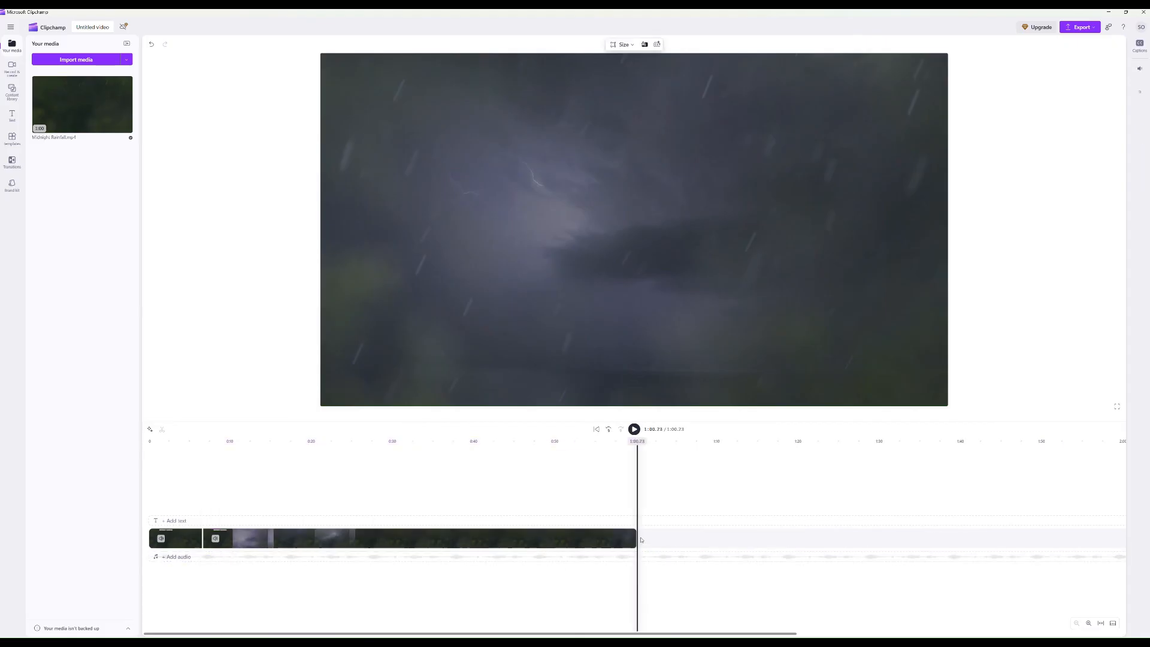
{"action": "key", "text": "ctrl+v"}
{"action": "key", "text": "ctrl+v"}
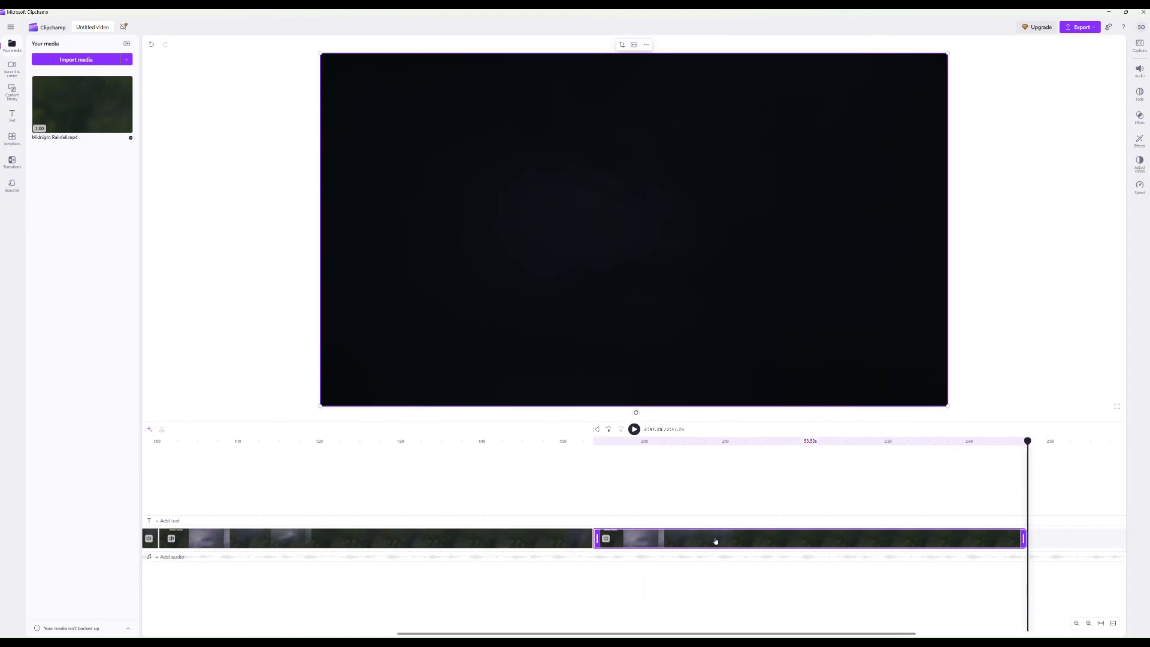
{"action": "key", "text": "ctrl+v"}
{"action": "key", "text": "ctrl+v"}
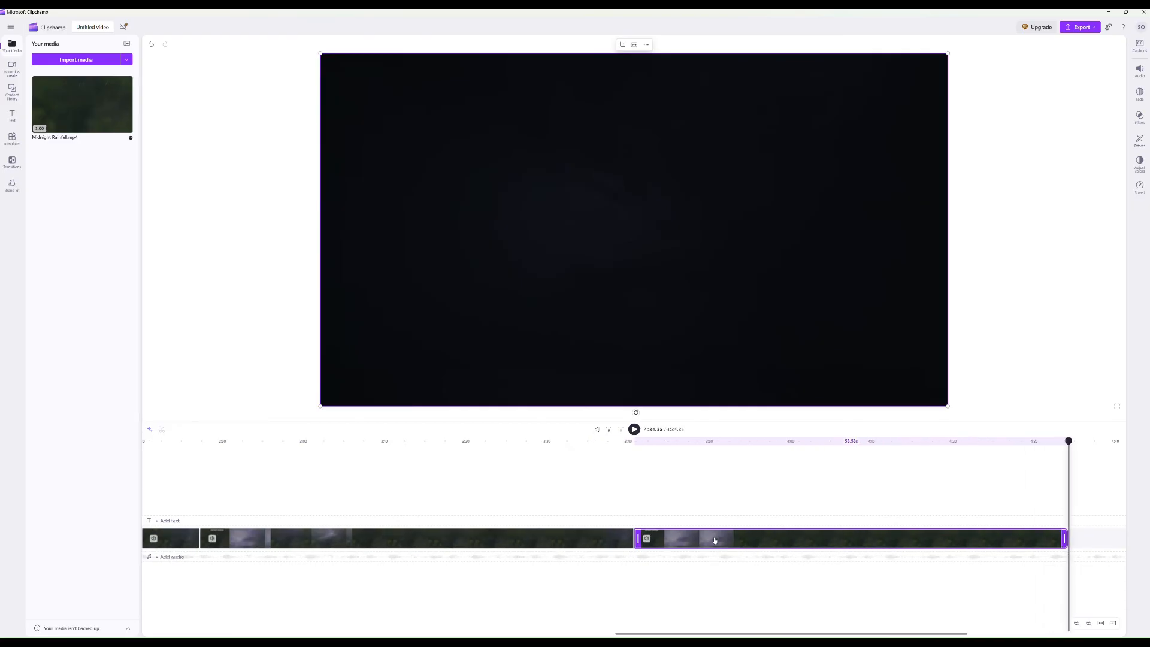
{"action": "key", "text": "ctrl+v"}
{"action": "key", "text": "ctrl+v"}
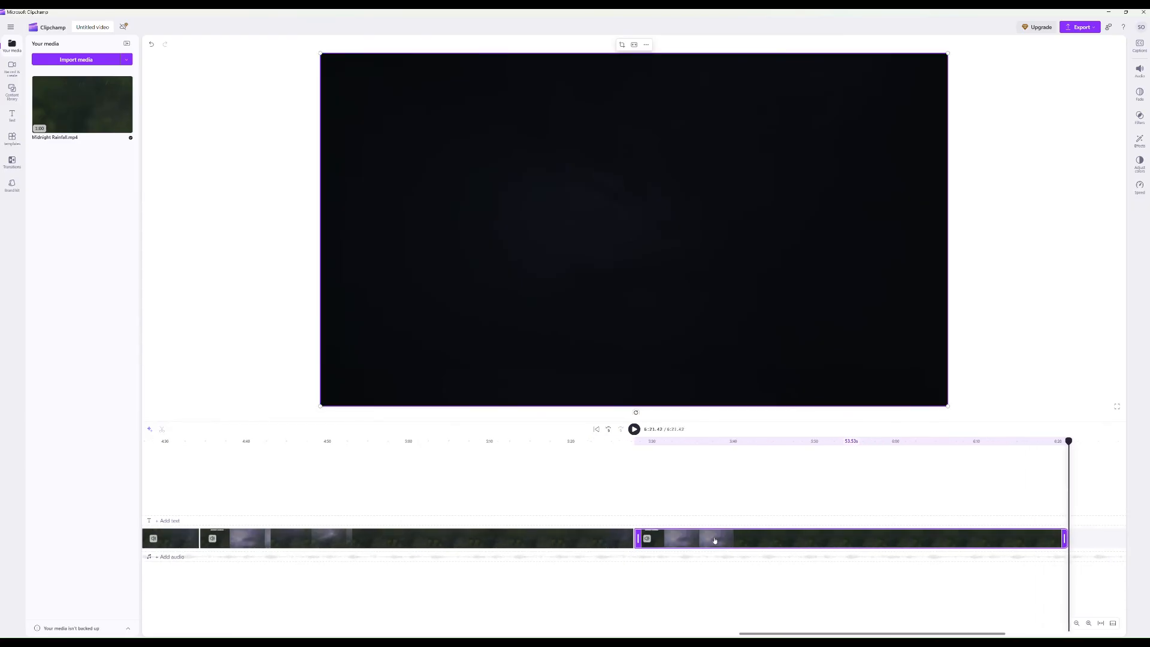
{"action": "key", "text": "ctrl+v"}
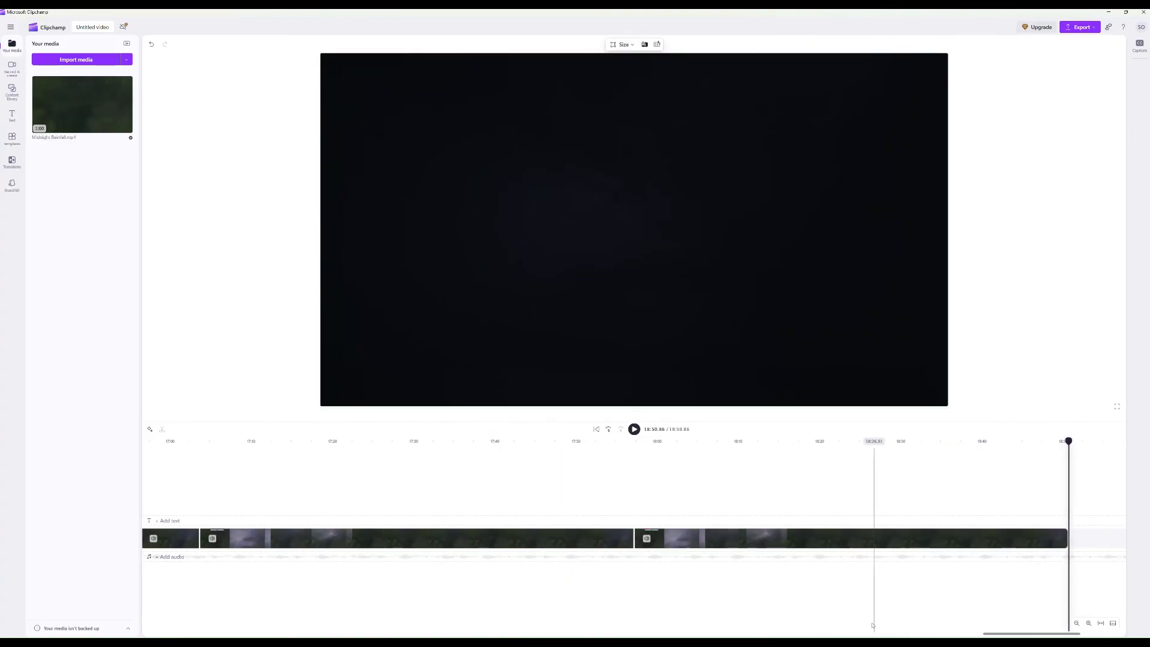
Play the timeline from about 17:50 across the last clip join, then open the export quality options
{"action": "left_click", "coordinate": [576, 474]}
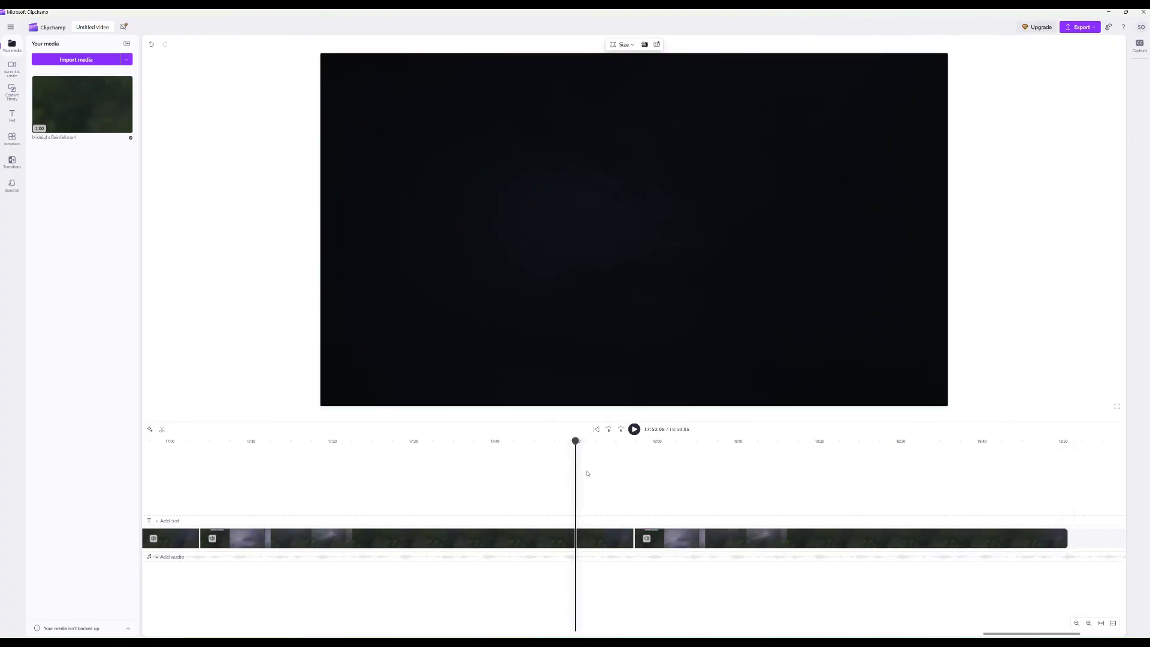
{"action": "left_click", "coordinate": [634, 429]}
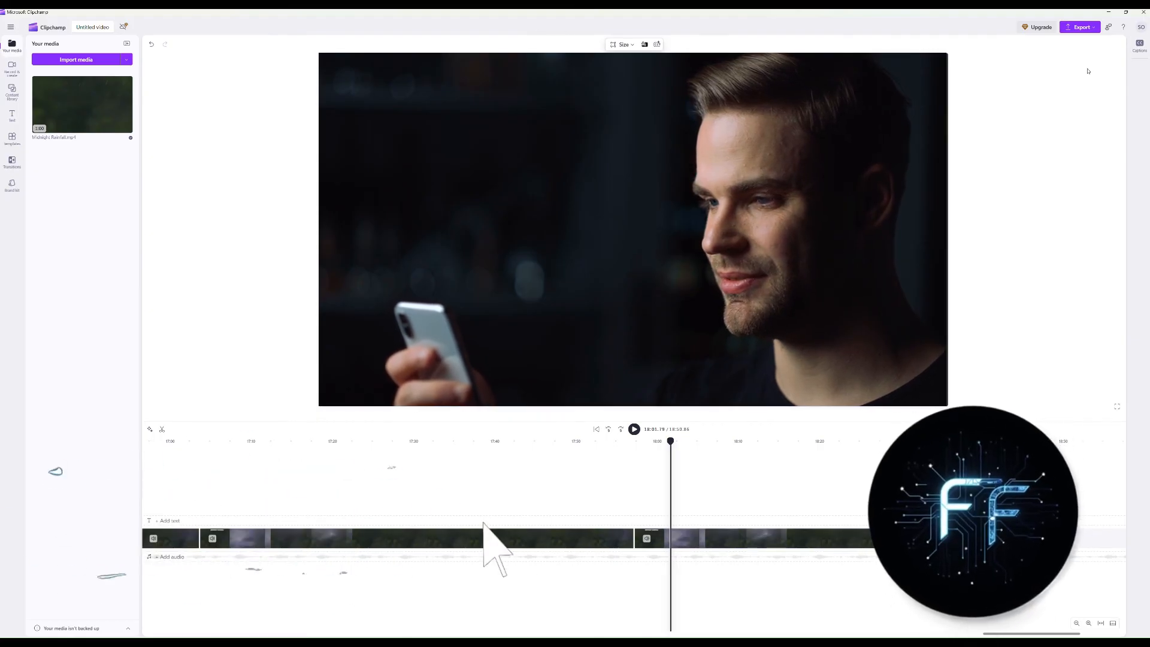
{"action": "left_click", "coordinate": [1081, 28]}
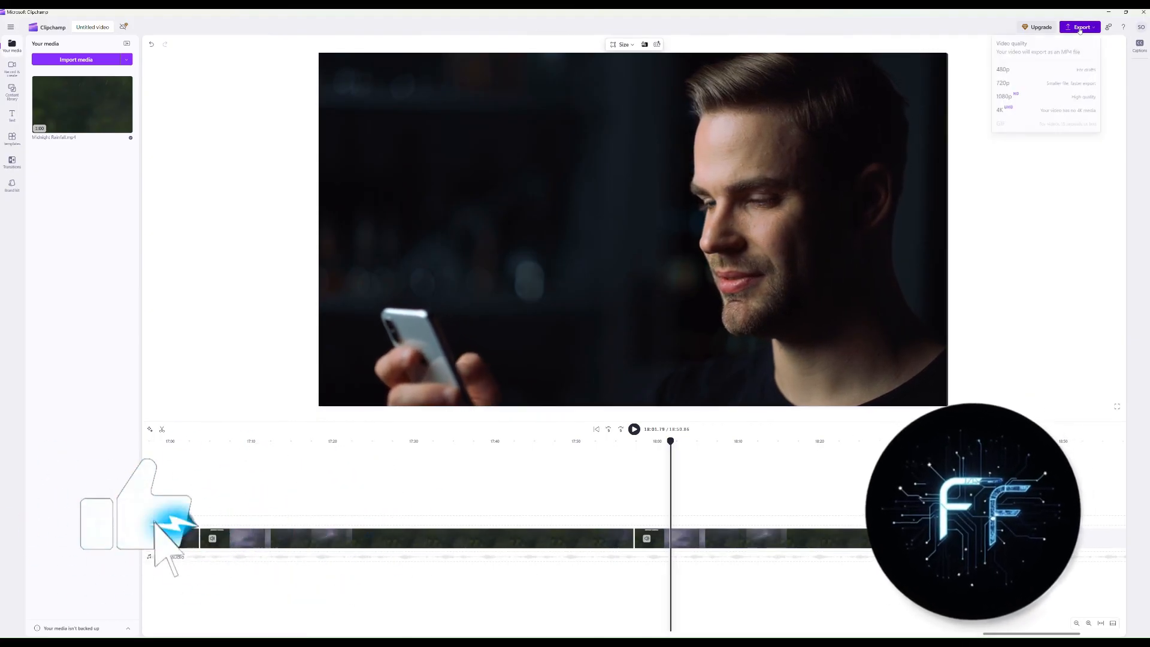